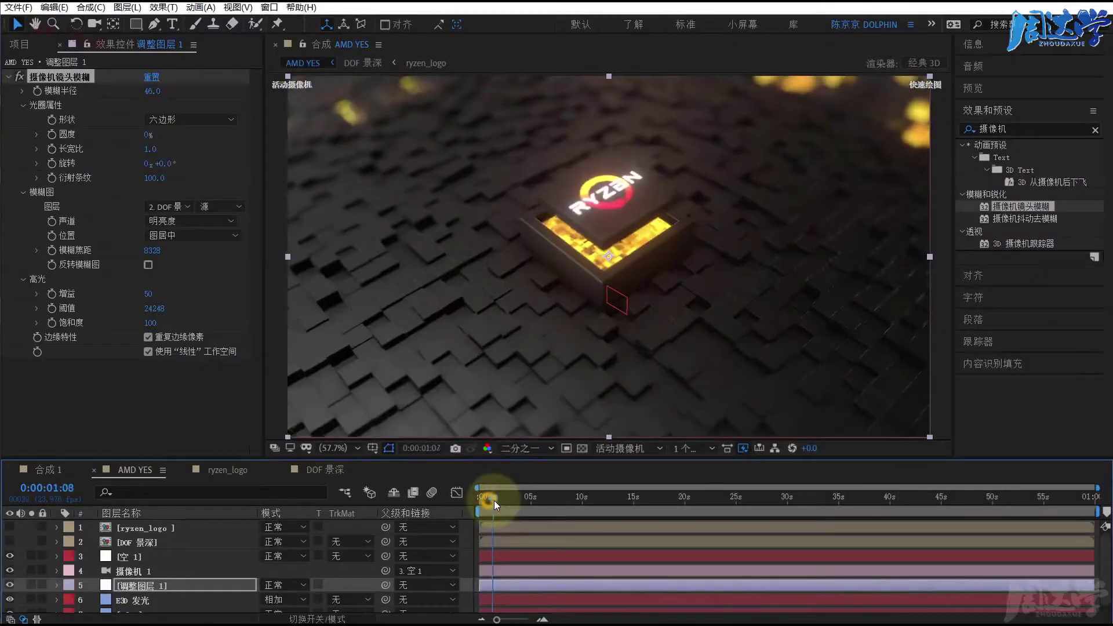
- Create a new 1920×1080 composition named AMD YES
mouse_move(490, 497)
mouse_down()
mouse_move(548, 509)
mouse_move(475, 512)
mouse_move(603, 514)
mouse_up()
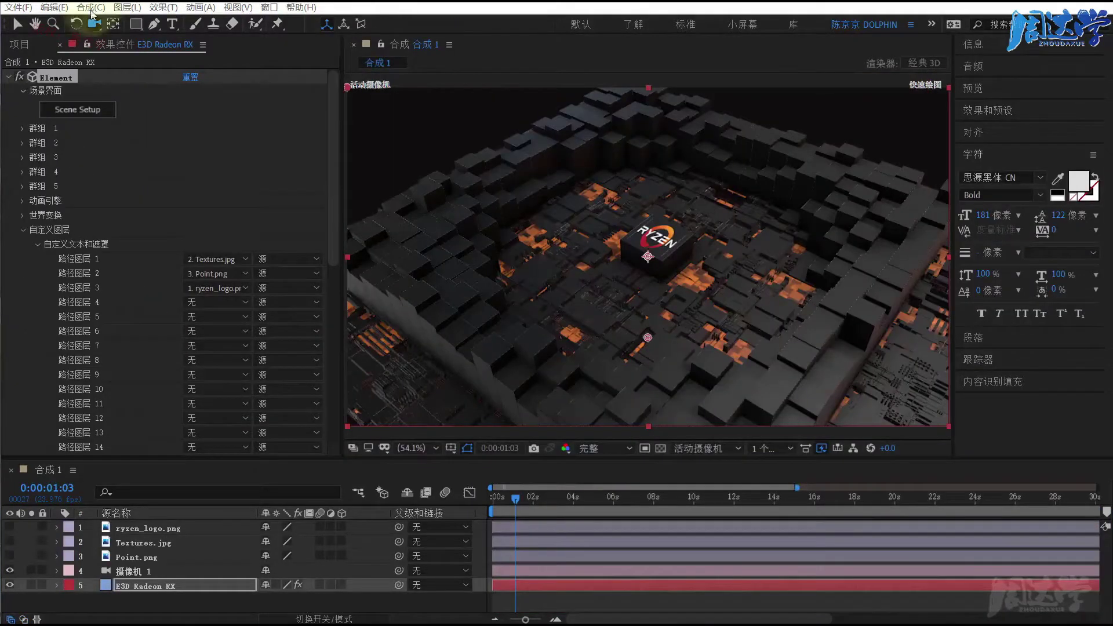
click(91, 8)
click(96, 20)
text(AMD YES)
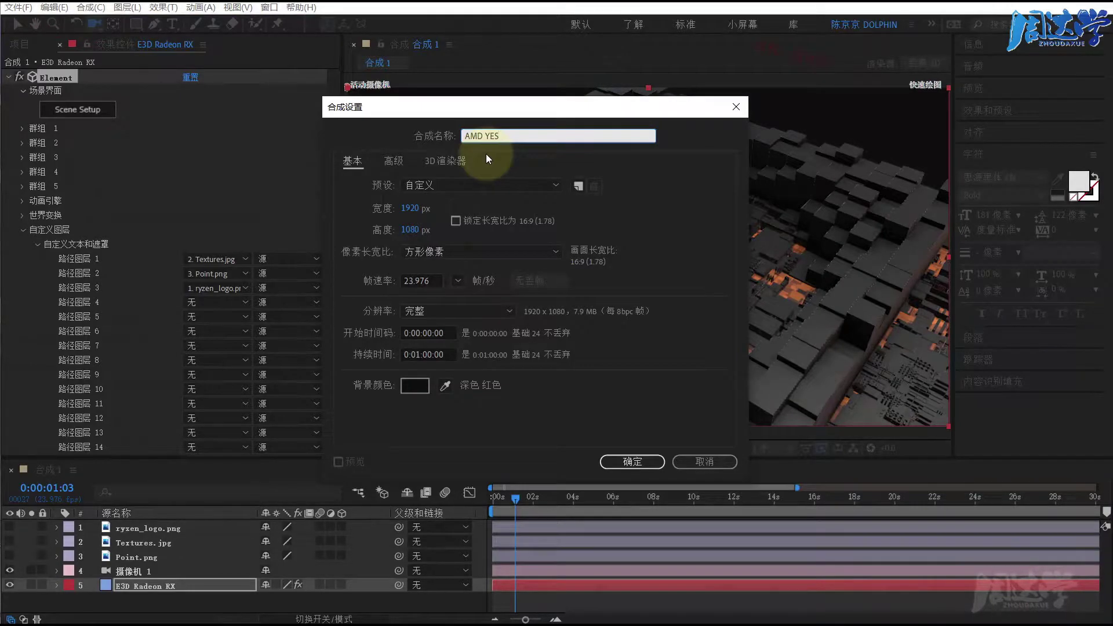
click(626, 461)
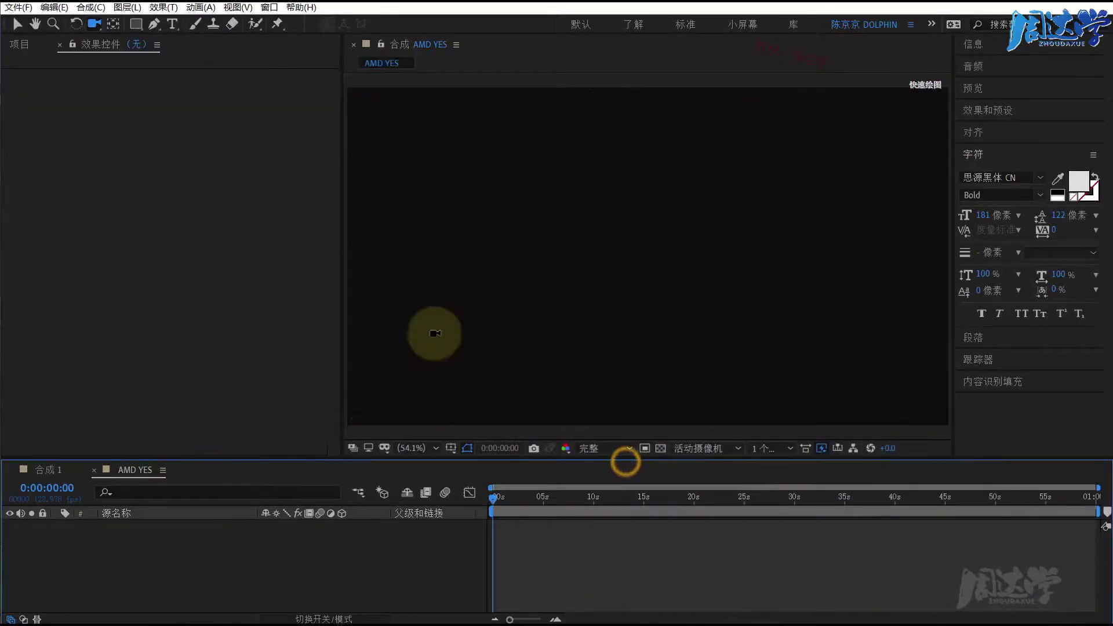
- Add a comp-sized solid layer named E3D
right_click(262, 549)
mouse_move(300, 552)
click(417, 581)
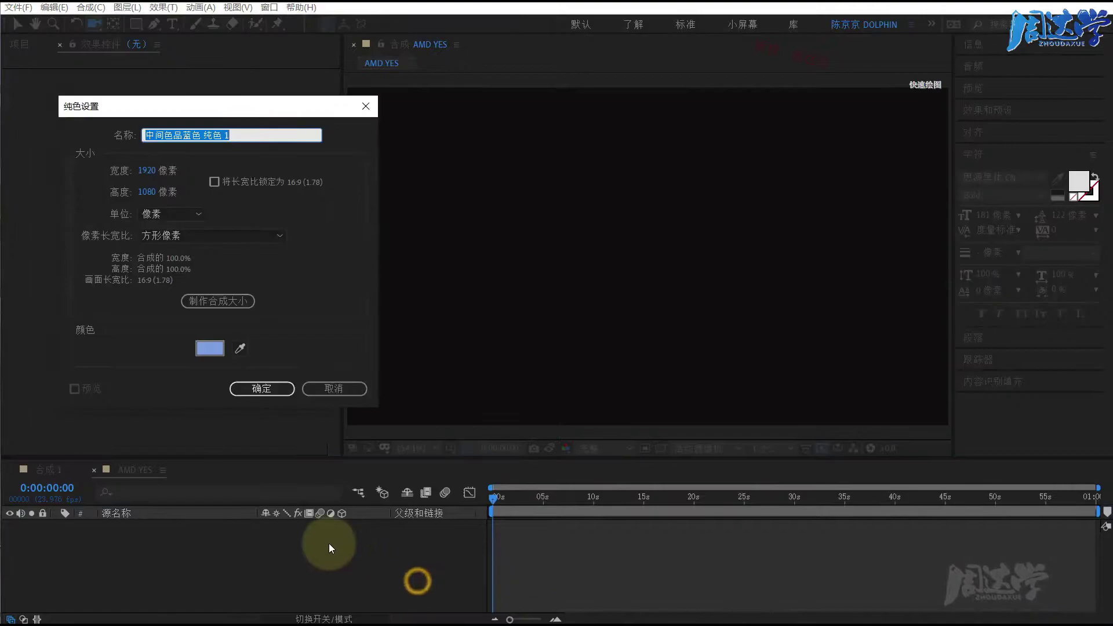
text(E3D)
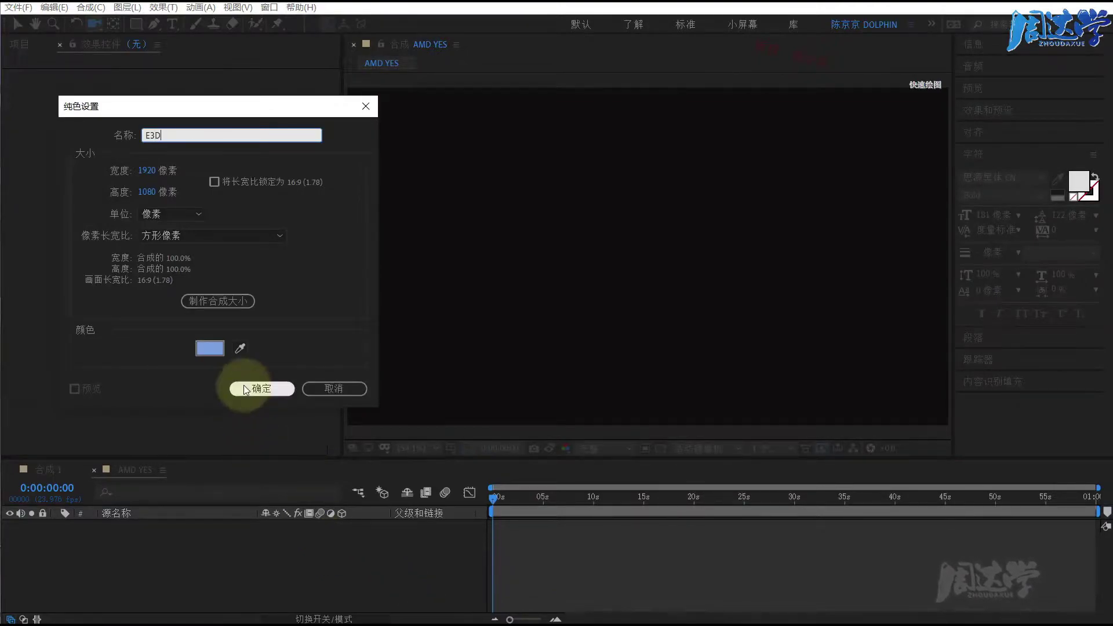
click(211, 304)
click(259, 389)
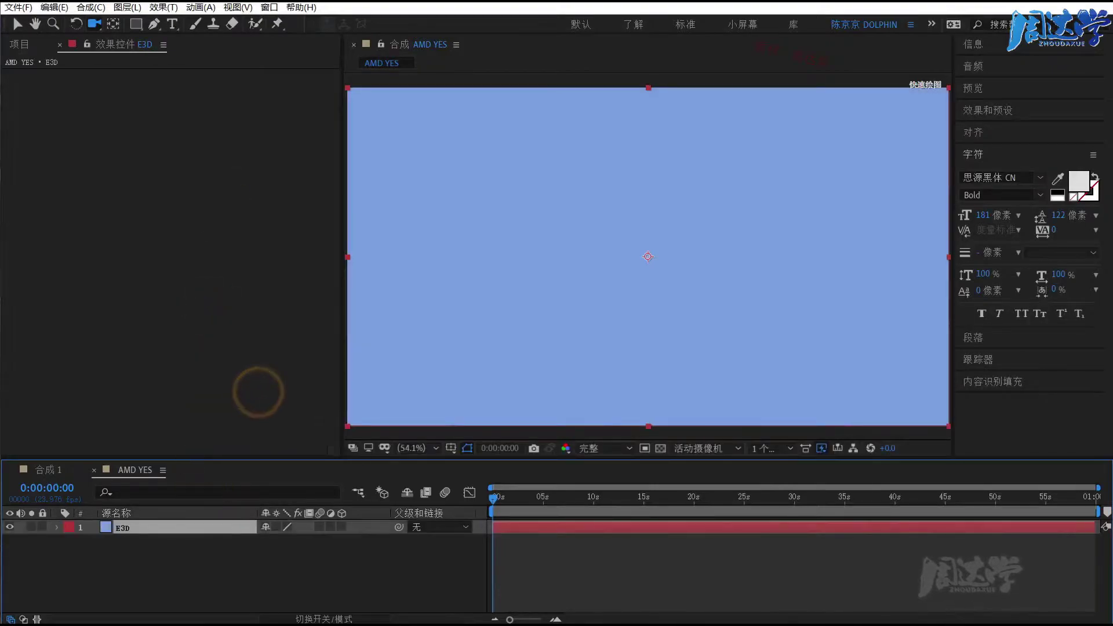
- Apply the Video Copilot Element effect to the E3D solid
click(163, 8)
click(196, 27)
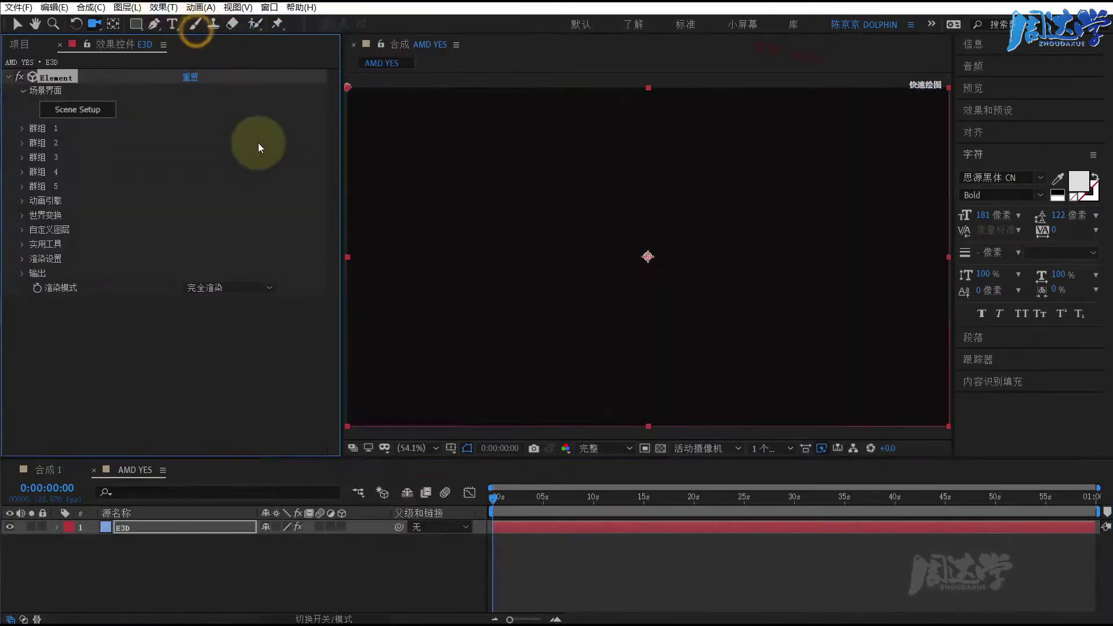
click(91, 485)
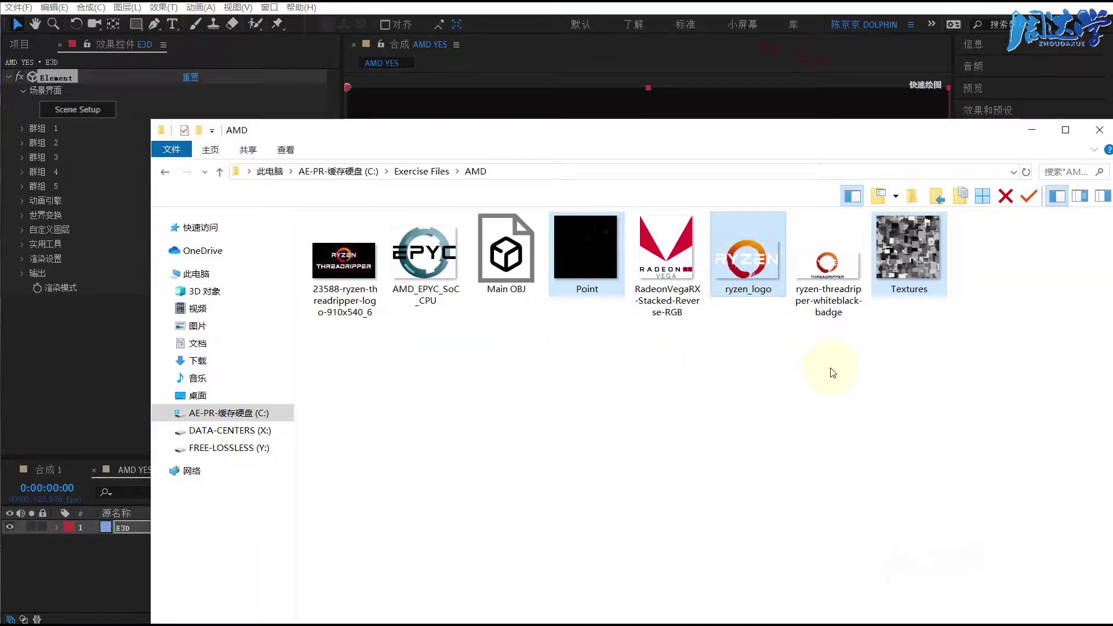
- Deselect the files in the AMD folder and minimize File Explorer
click(582, 343)
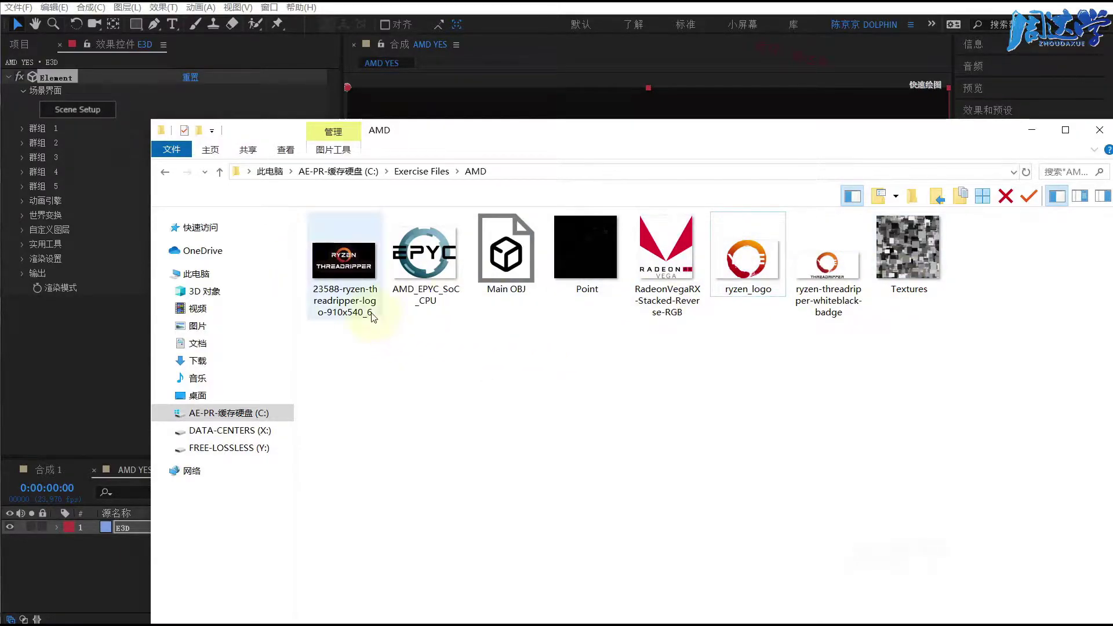
click(1043, 137)
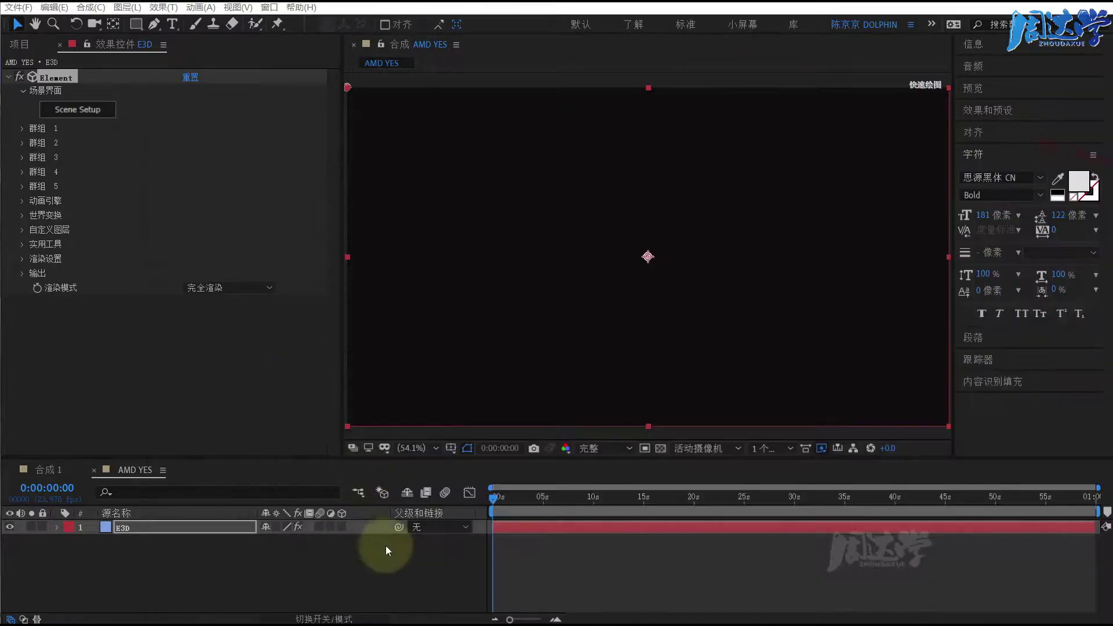
- Add a cube to Element 3D's Scene Setup
click(78, 113)
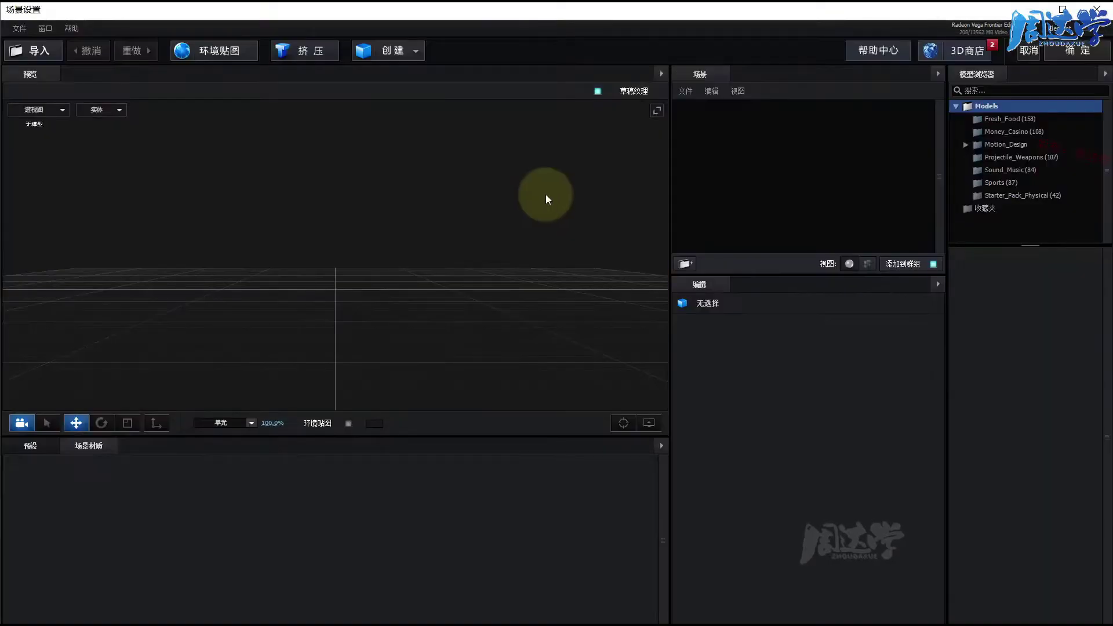
click(418, 51)
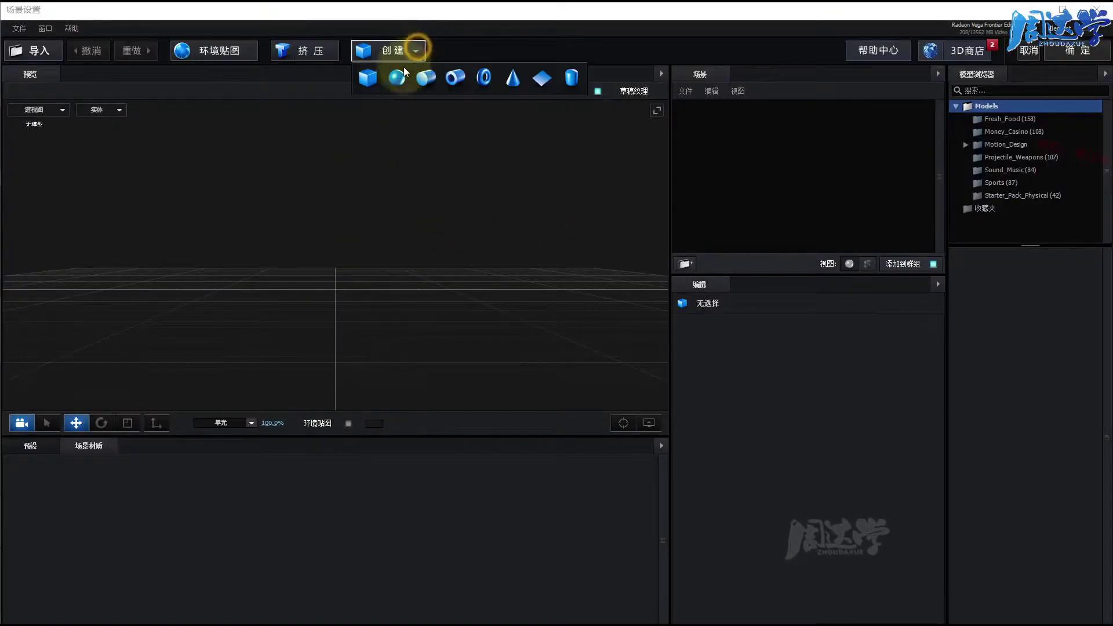
click(367, 79)
drag(446, 286, 435, 286)
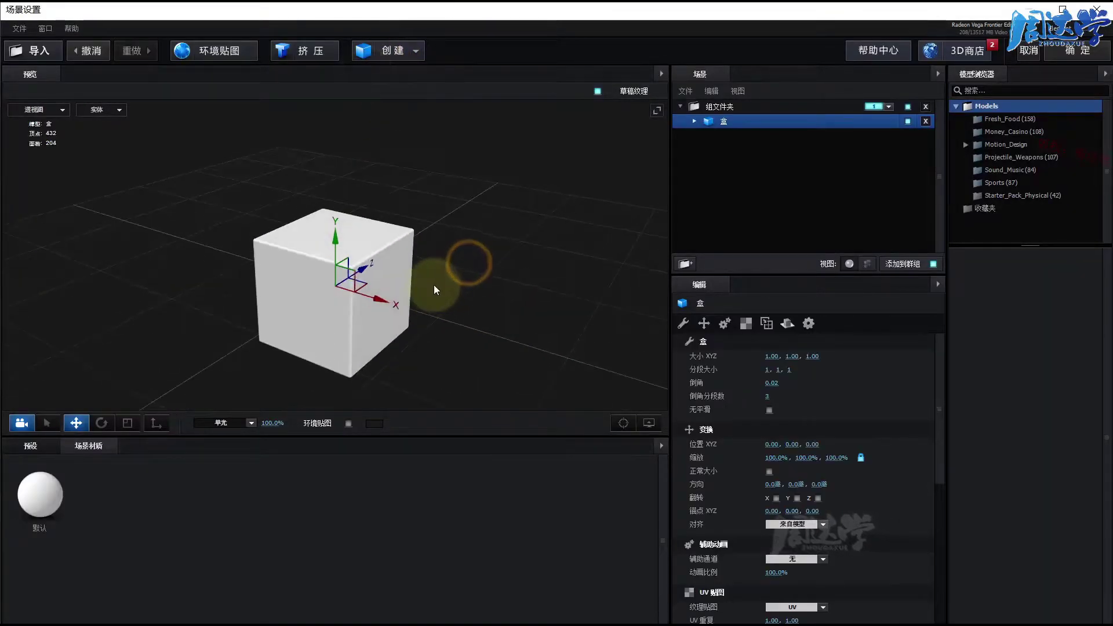
- Reset the cube's scale to 100% and set its Y size to 5.00, making a 1 × 5 × 1 column
click(128, 422)
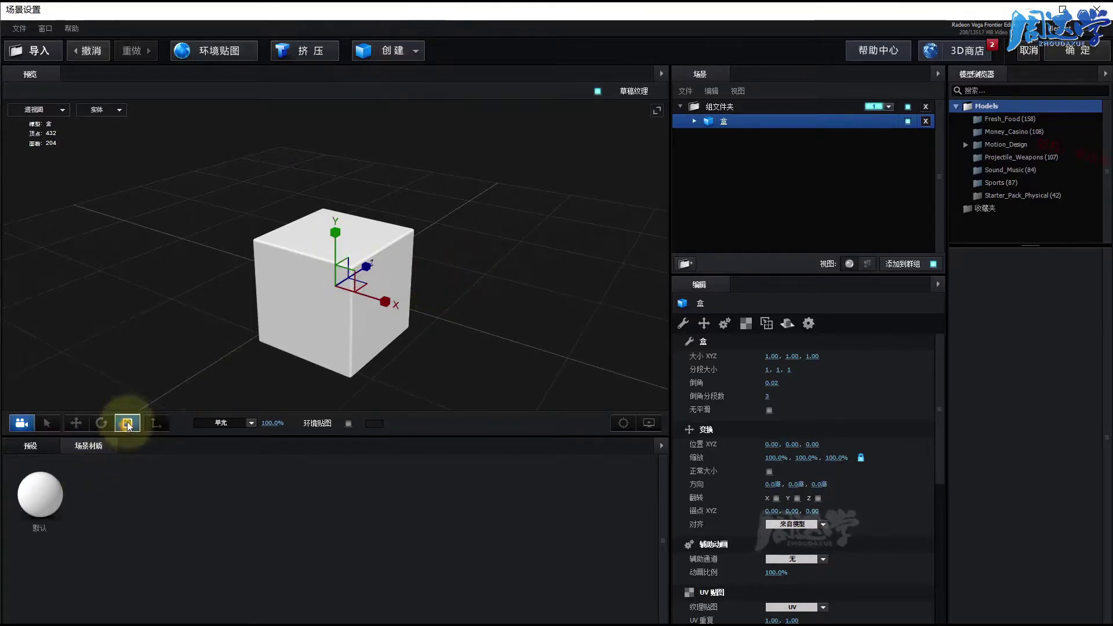
drag(336, 235, 339, 162)
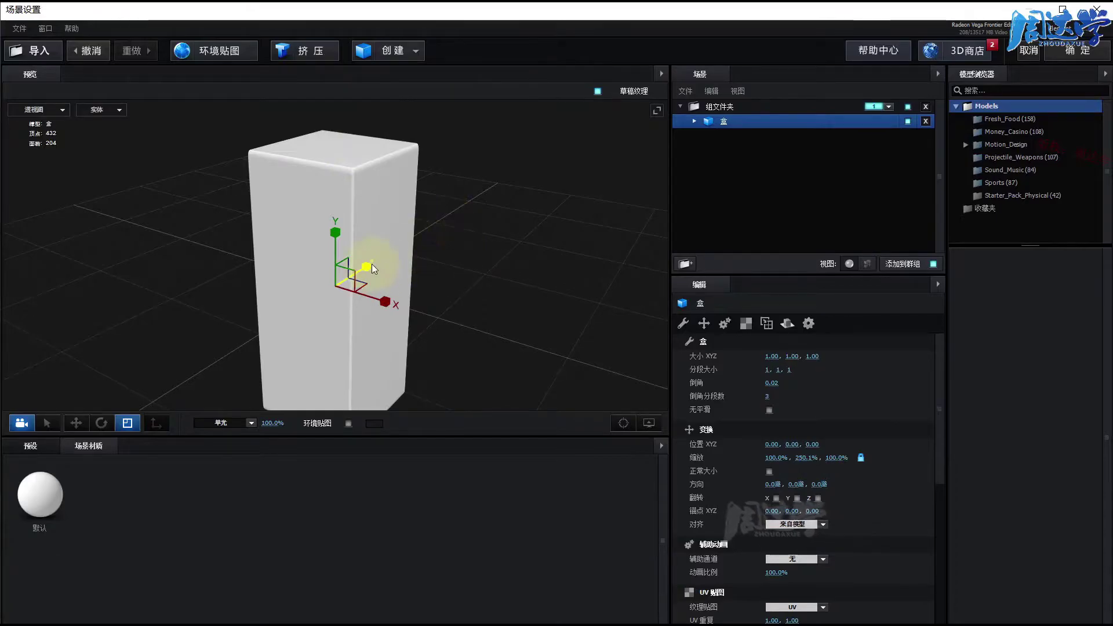
drag(339, 243, 339, 258)
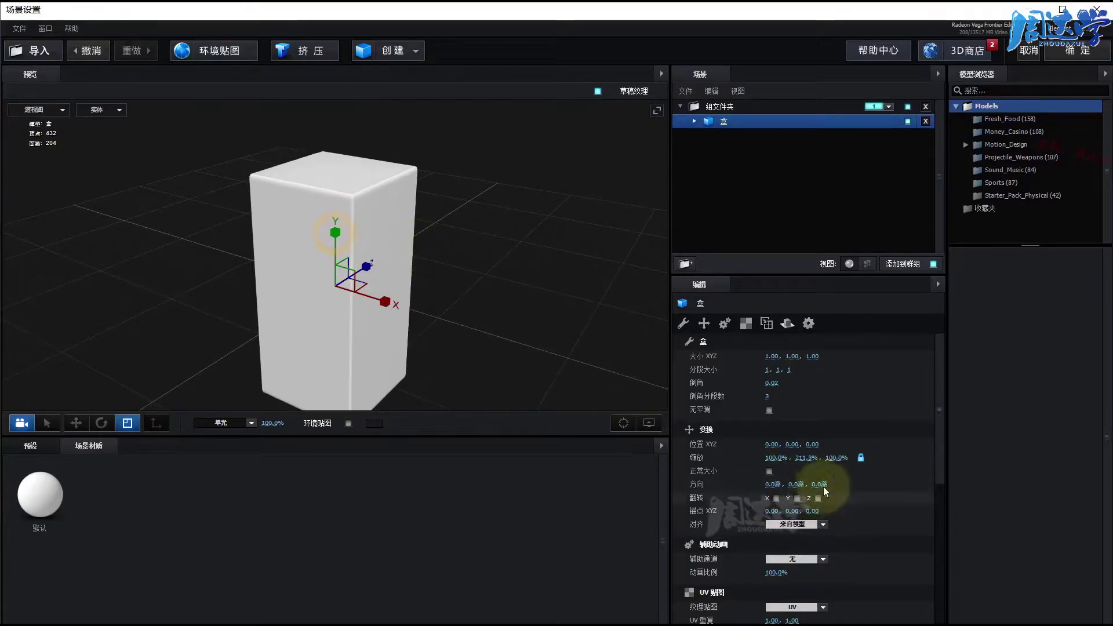
click(861, 458)
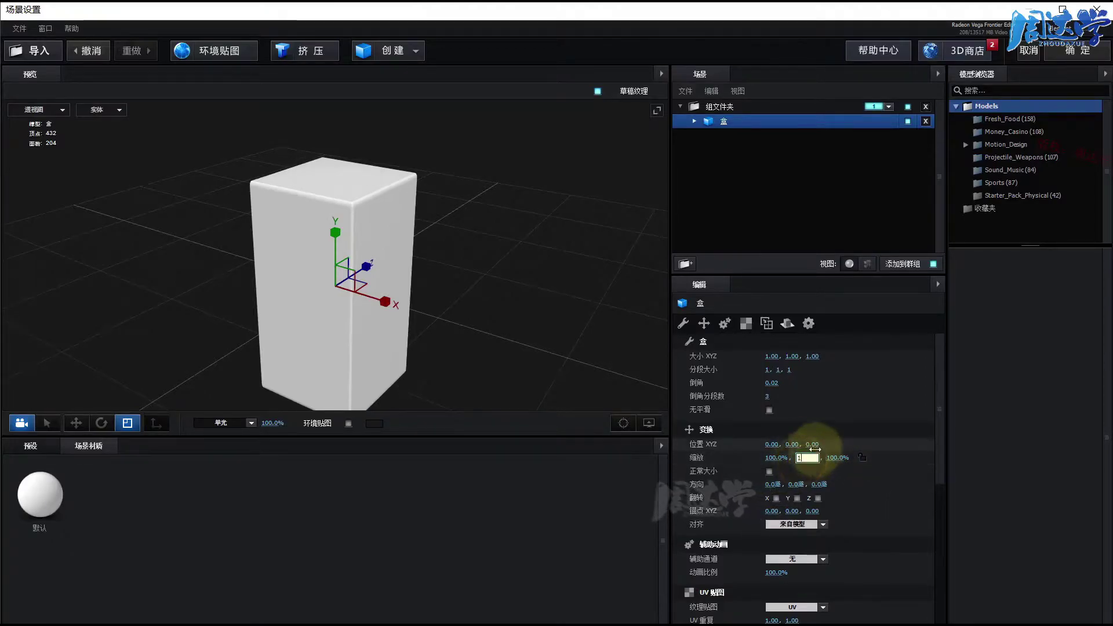
text(0)
drag(807, 458, 858, 426)
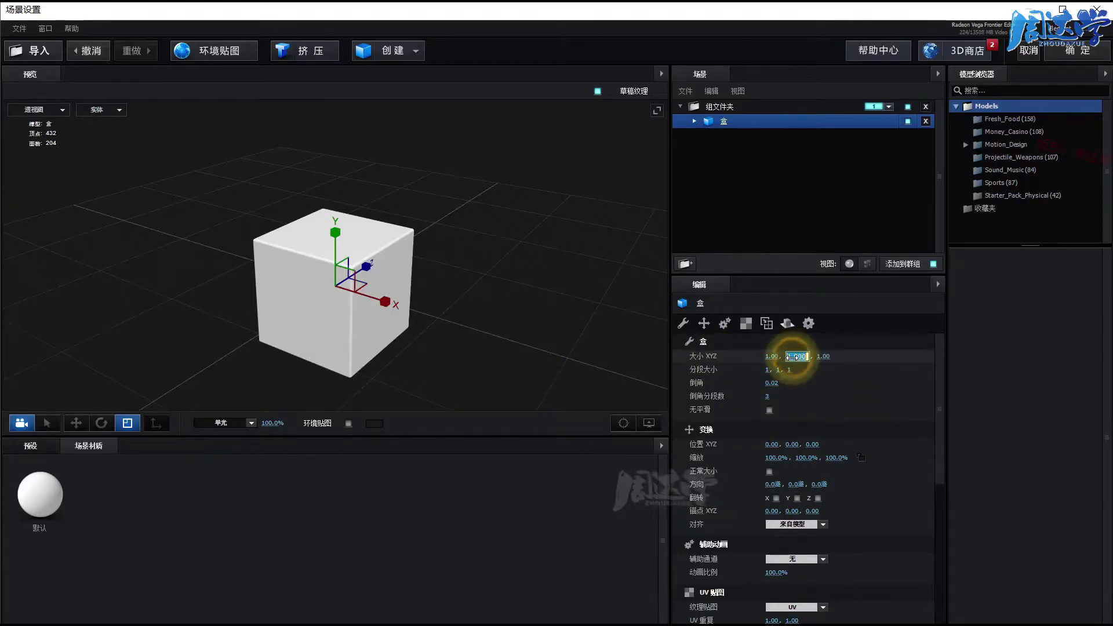
text(5)
click(856, 366)
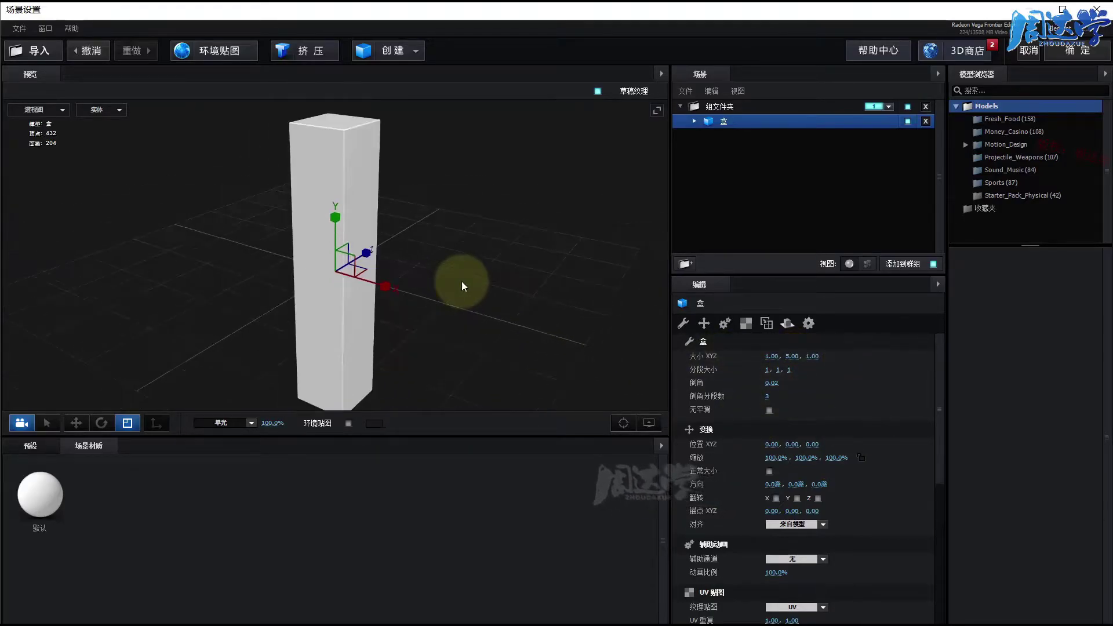
drag(464, 286, 432, 267)
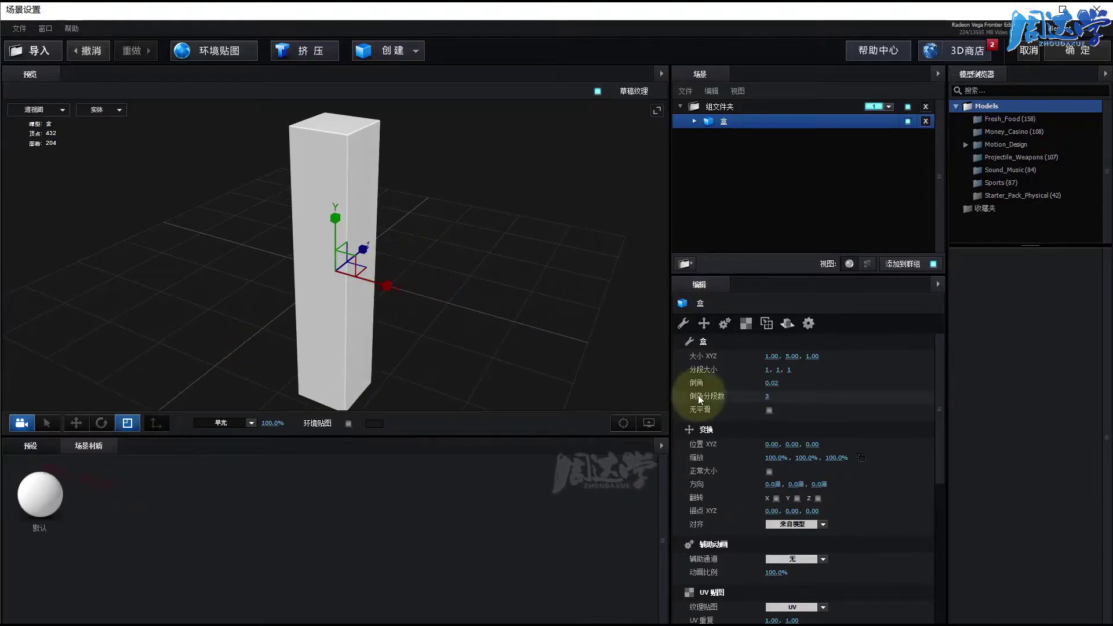
- Set the box's default material diffuse colour to black (000000)
click(694, 120)
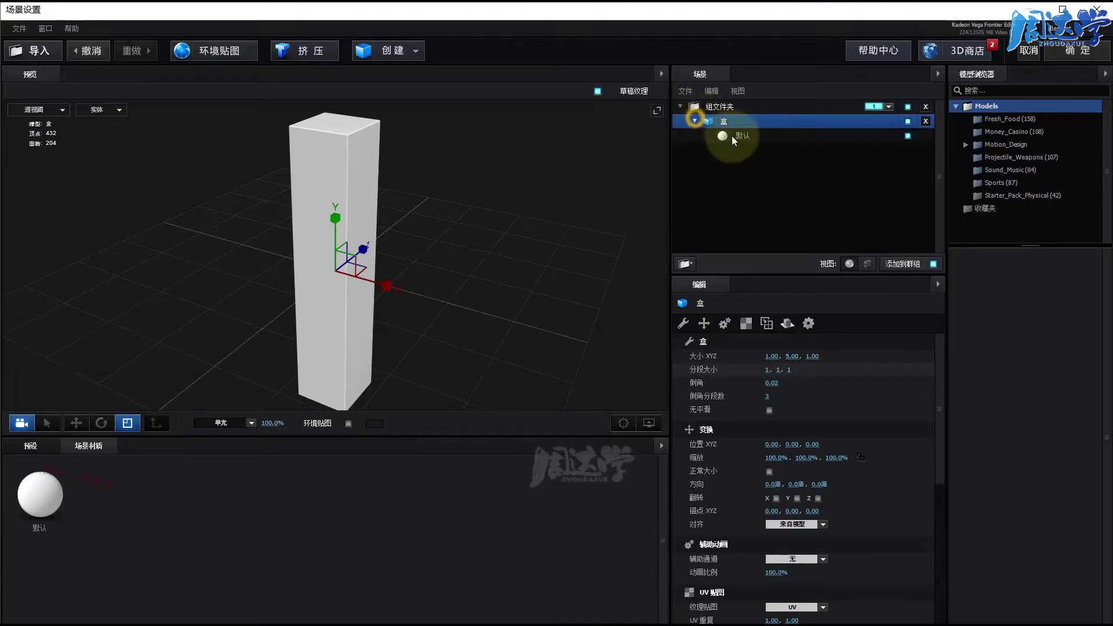
click(734, 137)
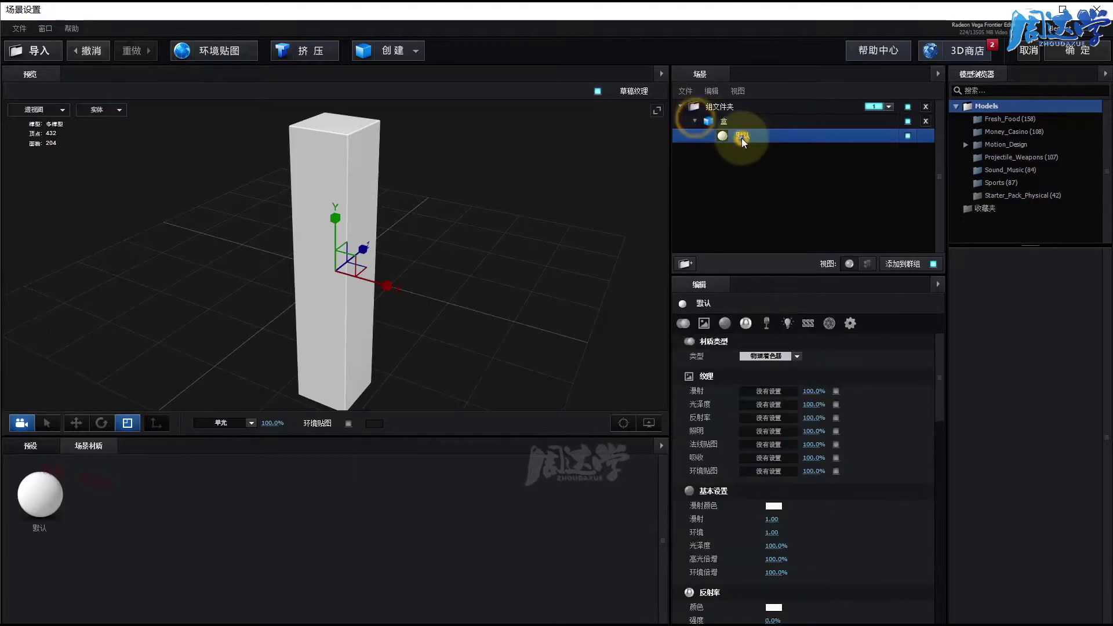
click(781, 509)
drag(771, 507, 634, 603)
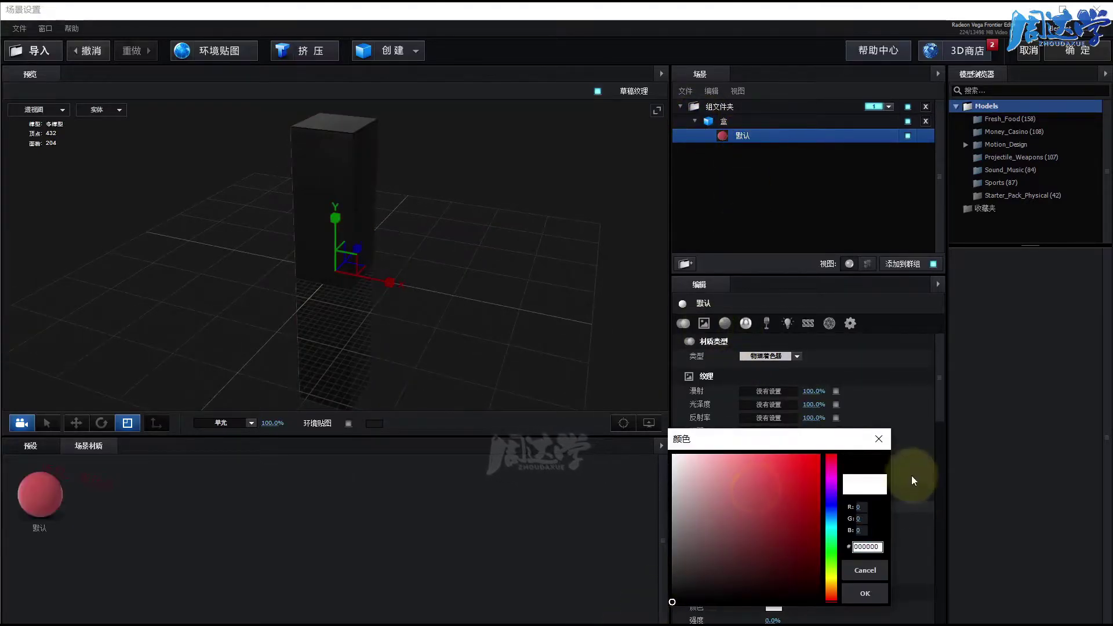
click(865, 593)
- Lower the material's gloss (光泽度) to 50%
scroll(799, 465, down, 3)
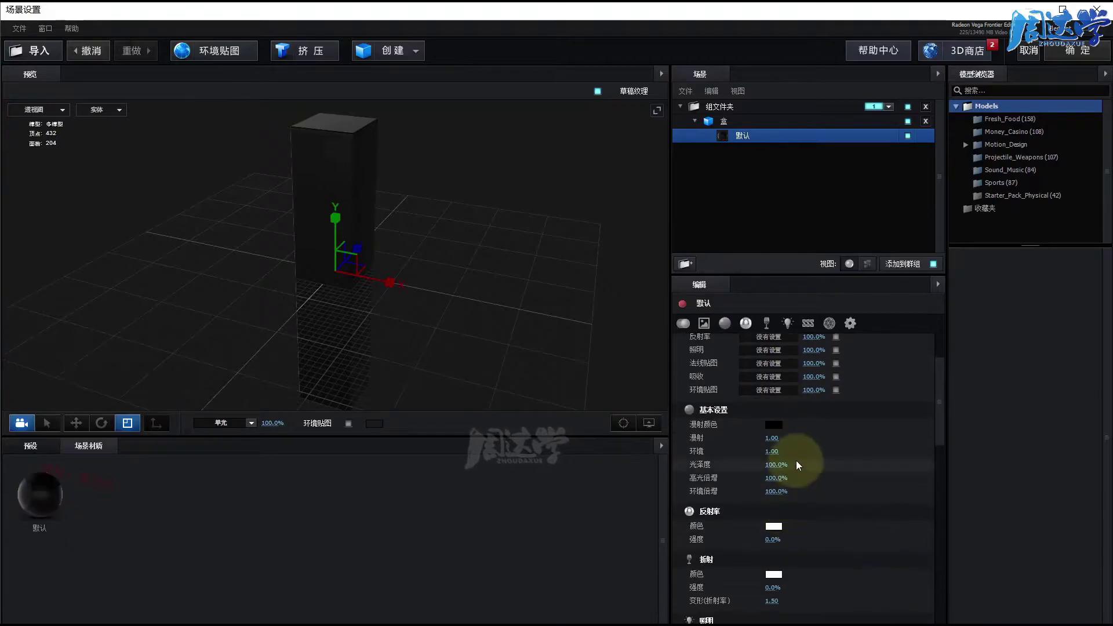
drag(775, 464, 761, 471)
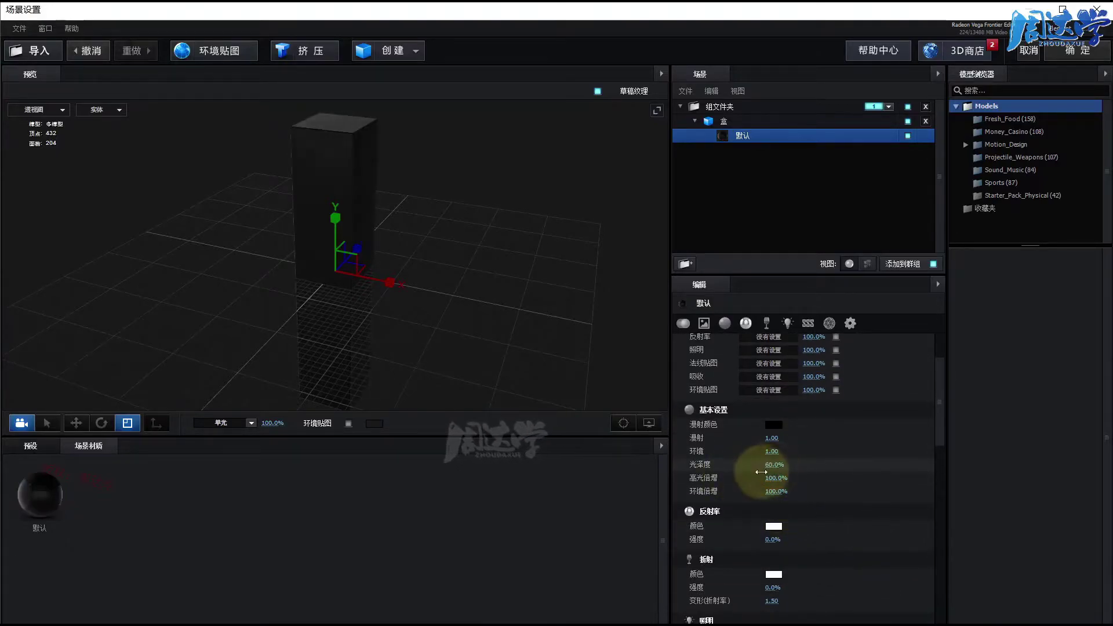
click(773, 465)
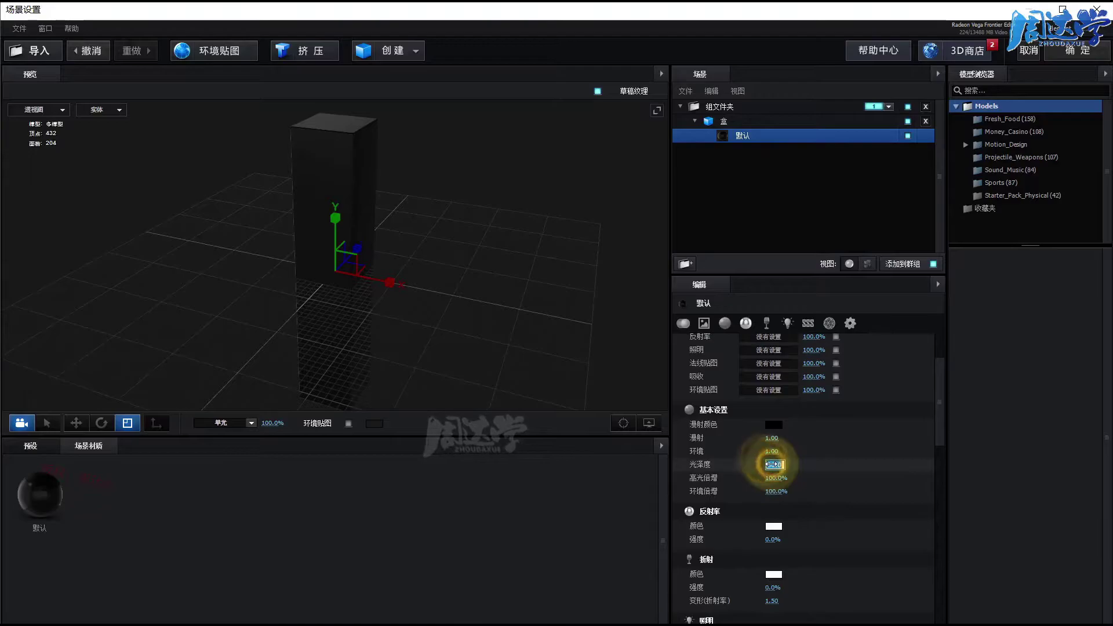
text(50)
click(869, 460)
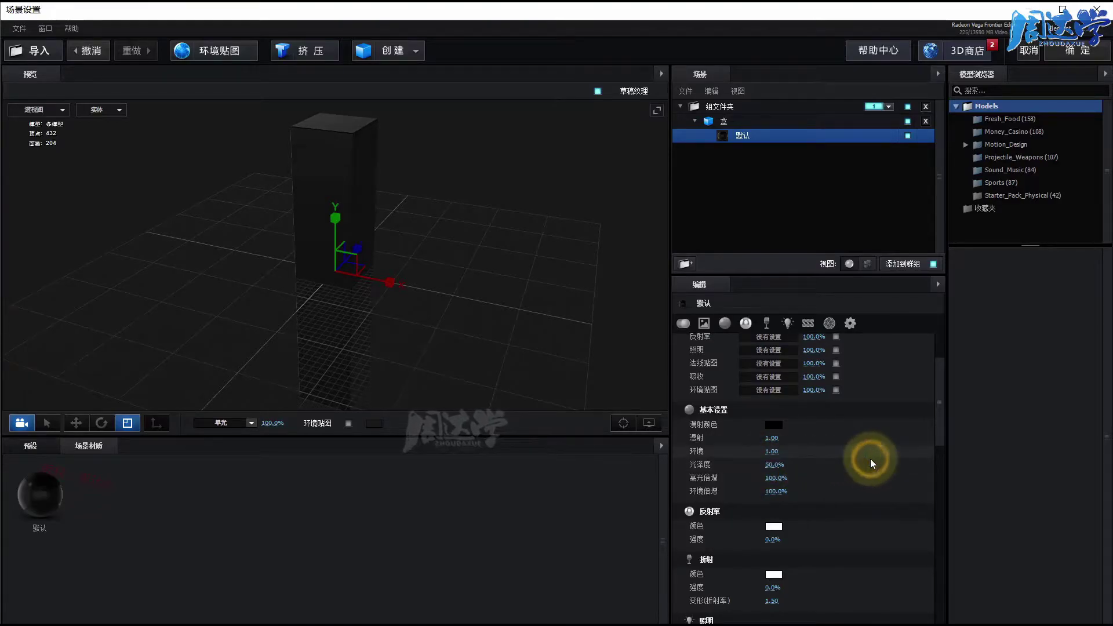
drag(450, 293, 418, 326)
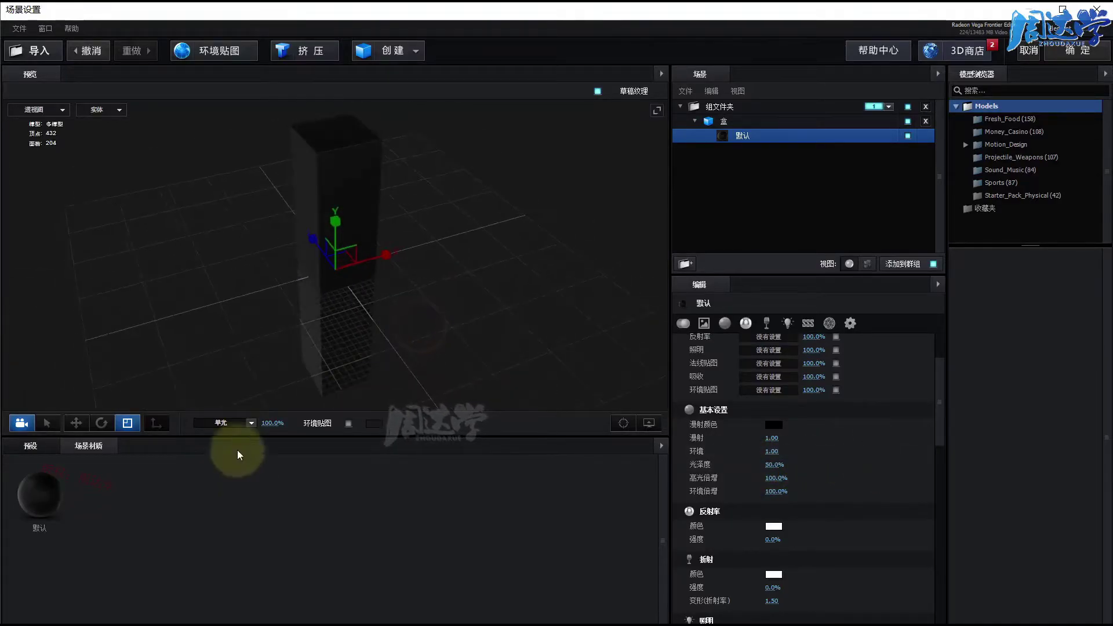
- Try several lighting presets and settle on the 电影 preset
click(248, 424)
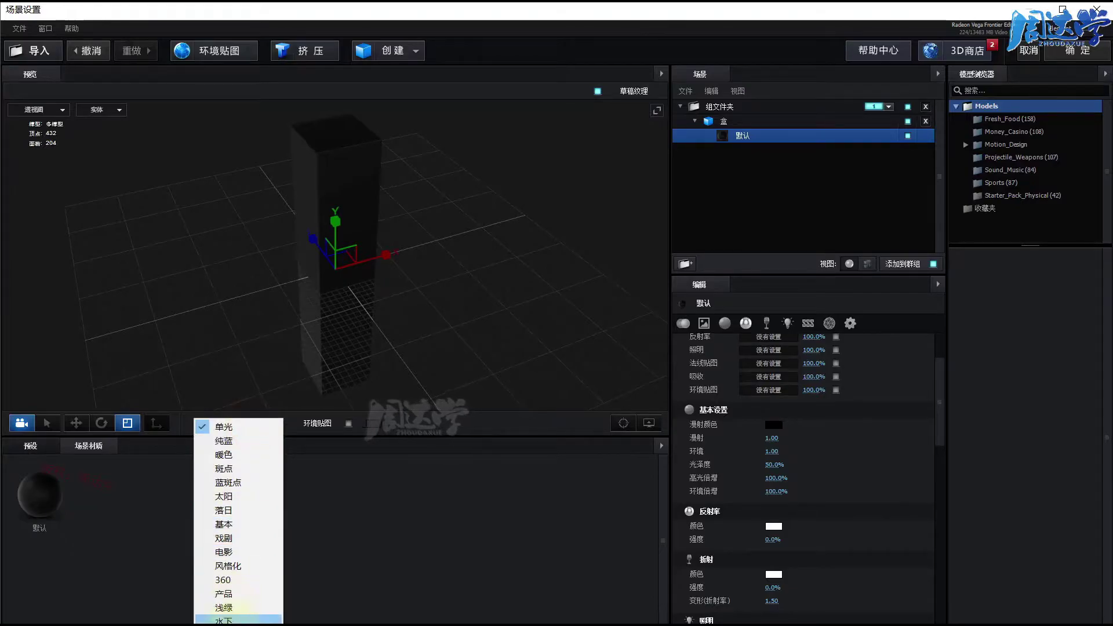
click(238, 620)
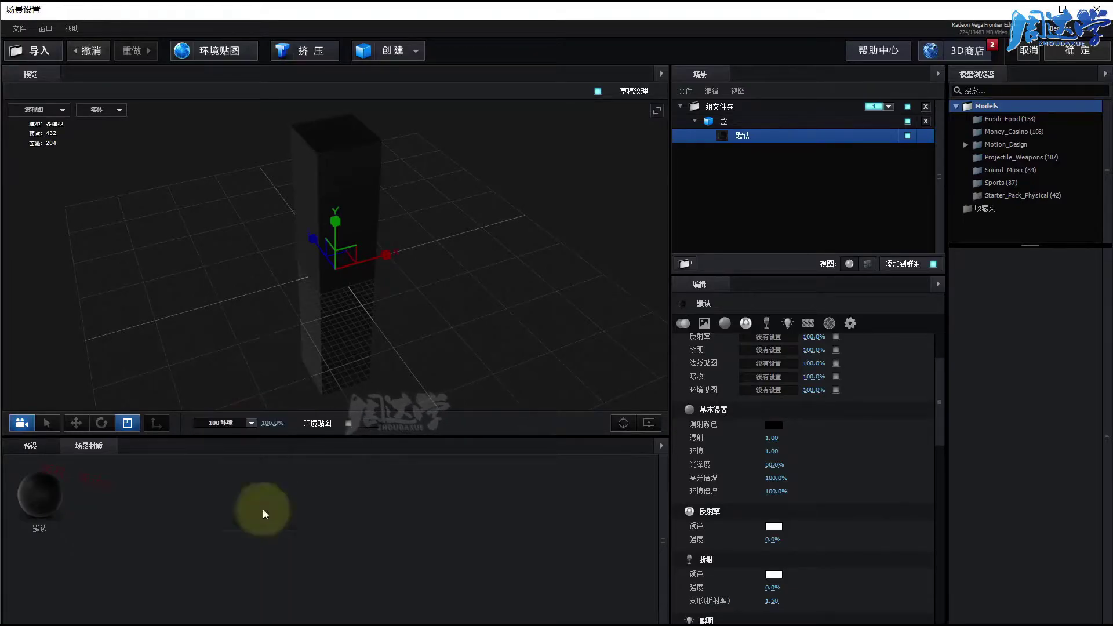
drag(236, 323, 248, 318)
click(249, 423)
click(226, 608)
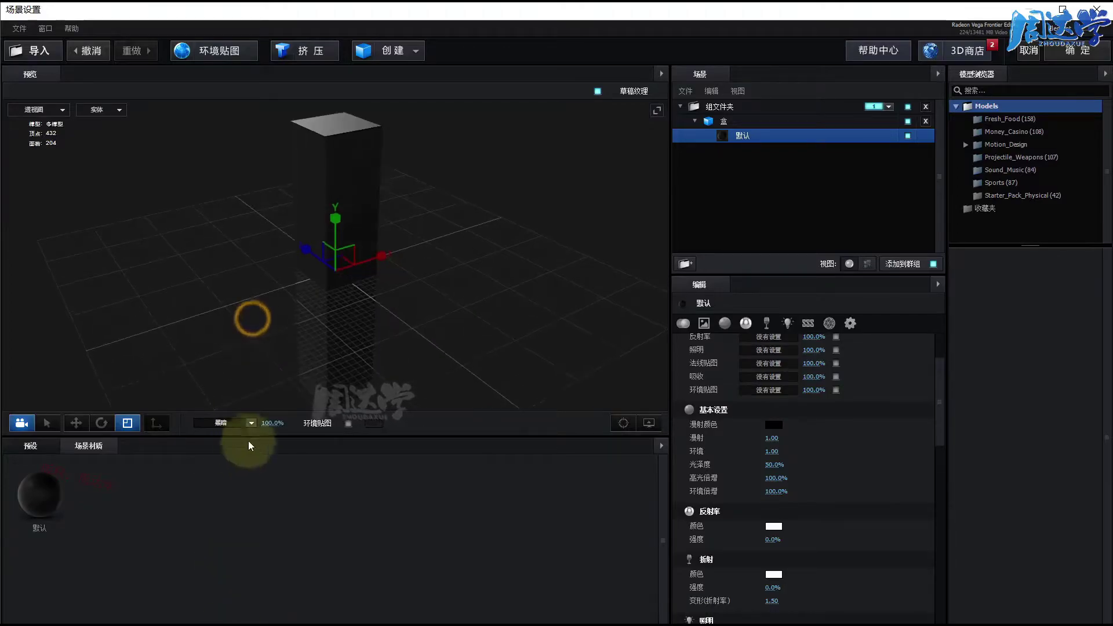
click(243, 425)
click(223, 551)
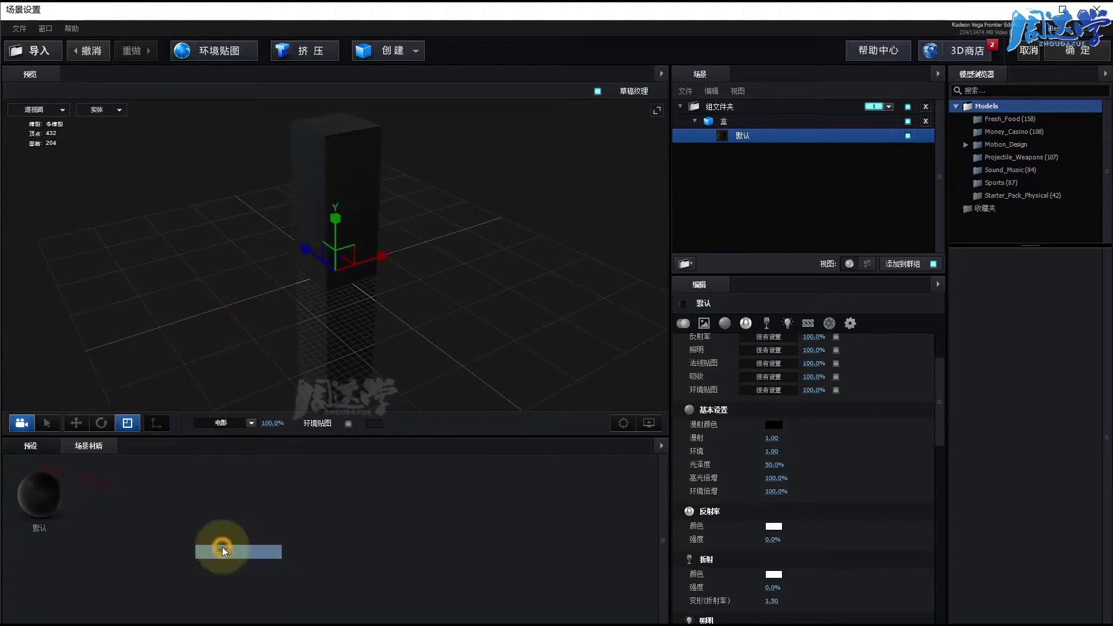
drag(255, 254, 253, 249)
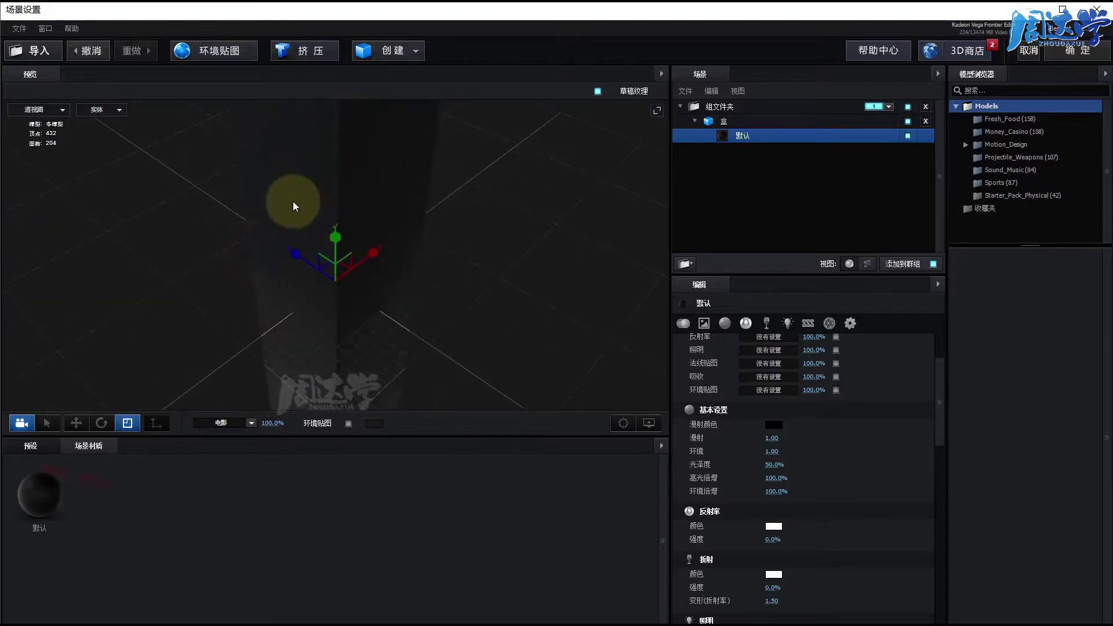
mouse_move(330, 162)
mouse_down()
mouse_move(286, 285)
mouse_move(261, 249)
mouse_move(325, 167)
mouse_move(315, 177)
mouse_up()
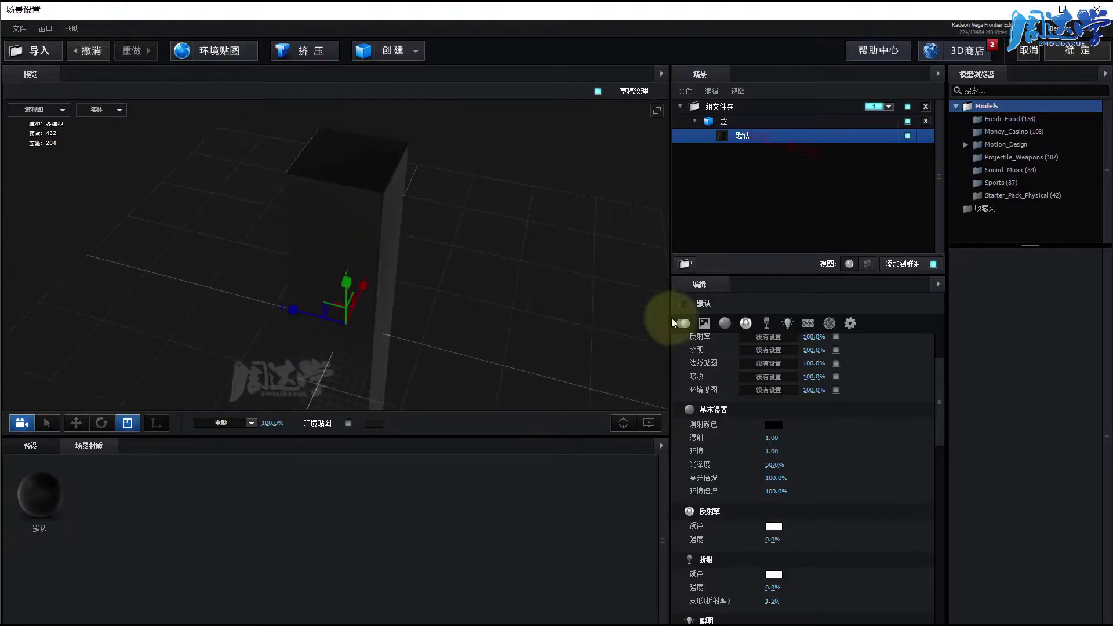
- Raise the highlight multiplier (高光倍增) to about 394% and accept the scene setup
drag(769, 479, 977, 484)
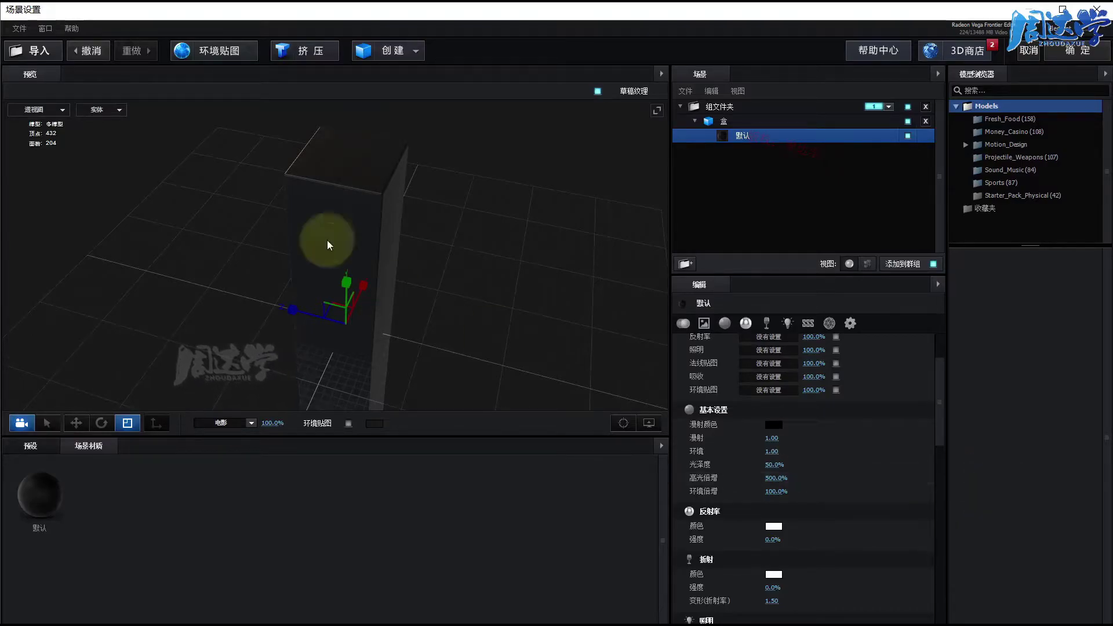
mouse_move(318, 241)
mouse_down()
mouse_move(238, 268)
mouse_move(268, 240)
mouse_move(354, 256)
mouse_move(275, 254)
mouse_move(373, 249)
mouse_move(384, 268)
mouse_move(387, 248)
mouse_move(406, 255)
mouse_up()
click(1078, 51)
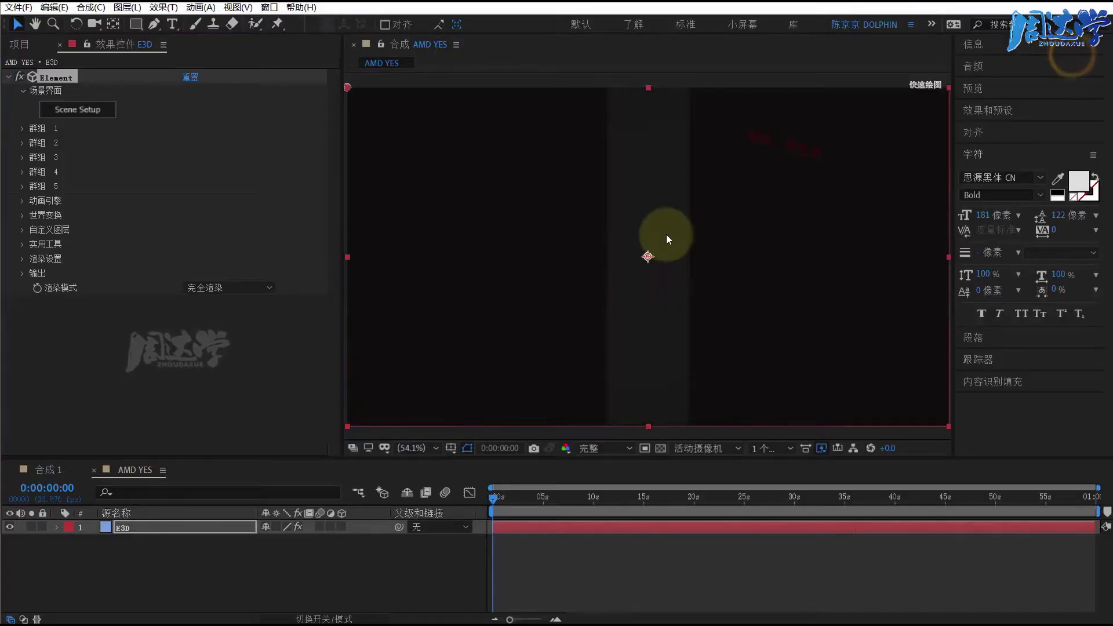
- Add a new camera layer, 摄像机 1, using the 35 mm preset
right_click(287, 561)
mouse_move(394, 569)
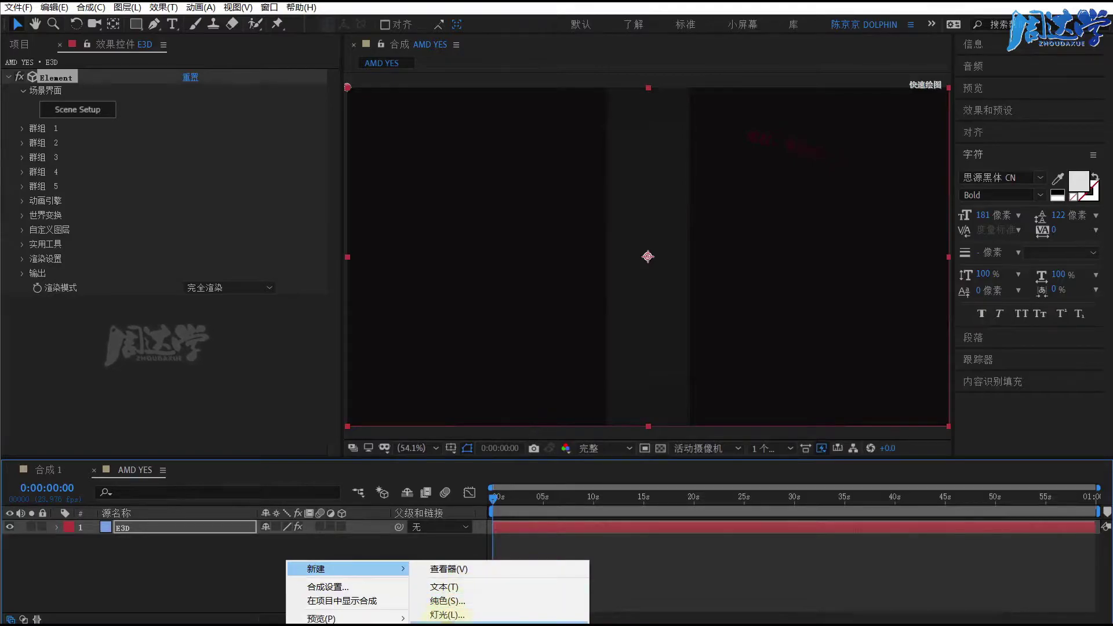
click(449, 622)
click(373, 157)
click(356, 215)
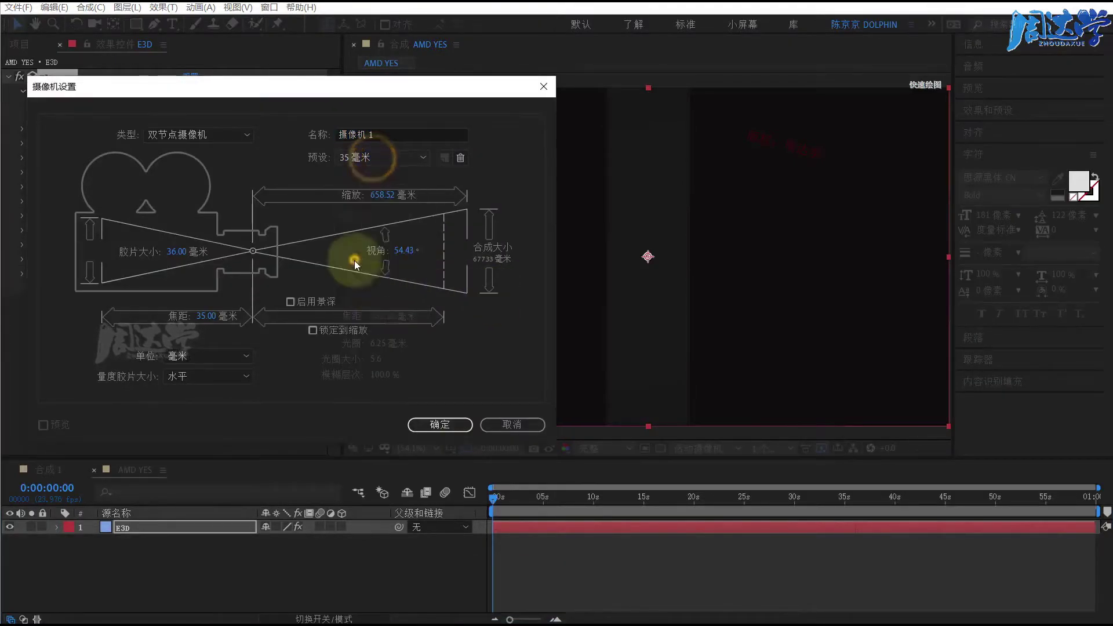
click(429, 426)
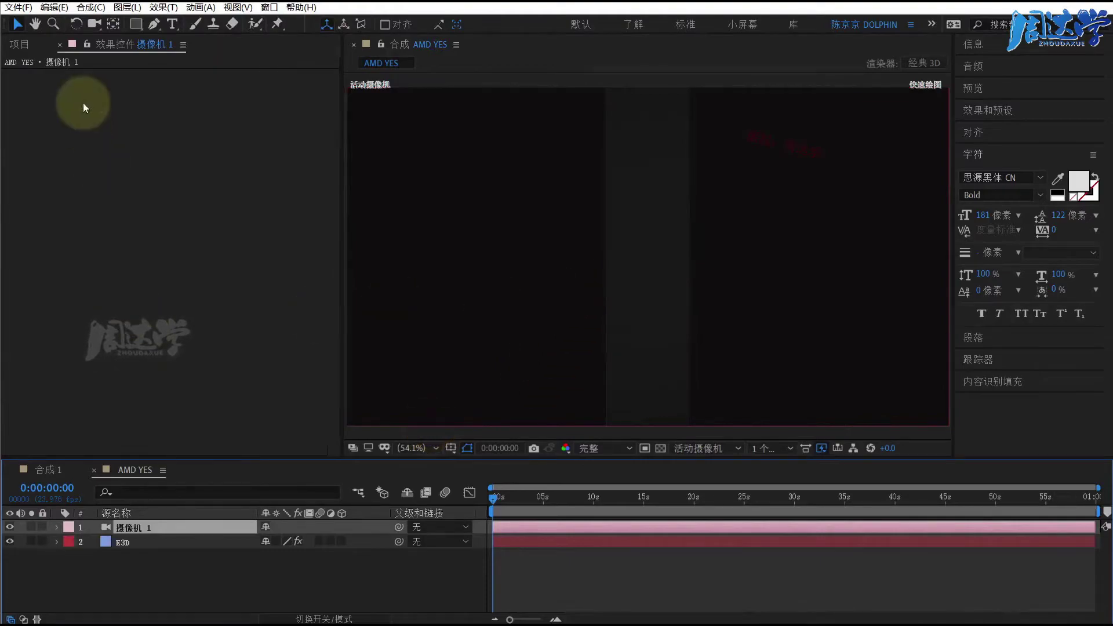
- Orbit the camera to view the dark column in perspective
click(92, 24)
drag(689, 210, 646, 353)
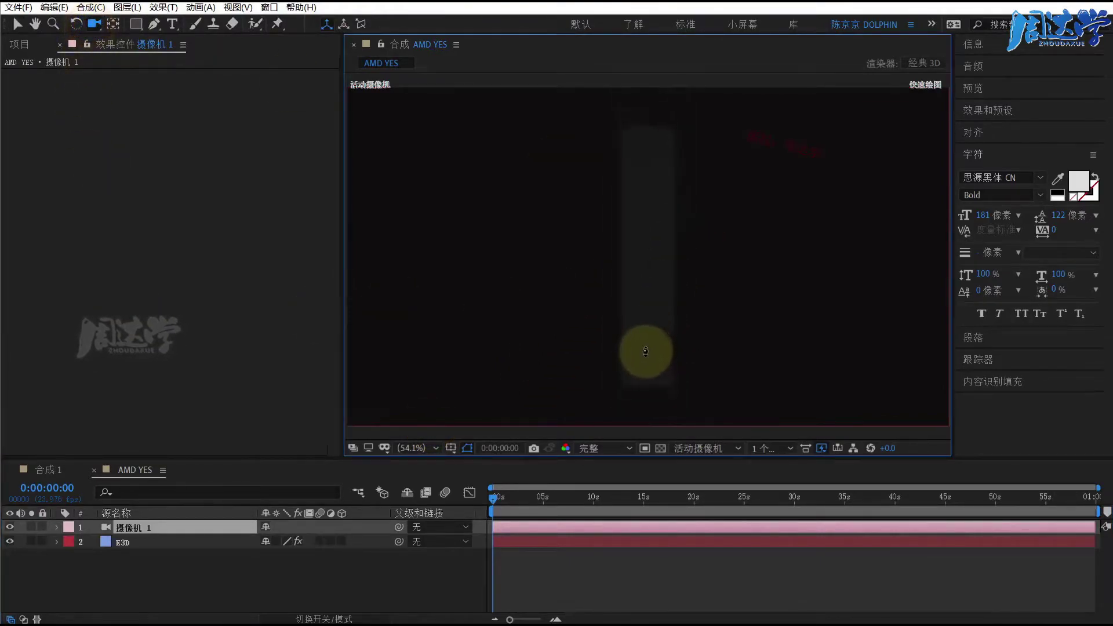
mouse_move(708, 218)
mouse_down()
mouse_move(664, 276)
mouse_move(631, 262)
mouse_up()
- Set the Element effect's Render Settings > Add Lighting to the 电影 preset
click(122, 542)
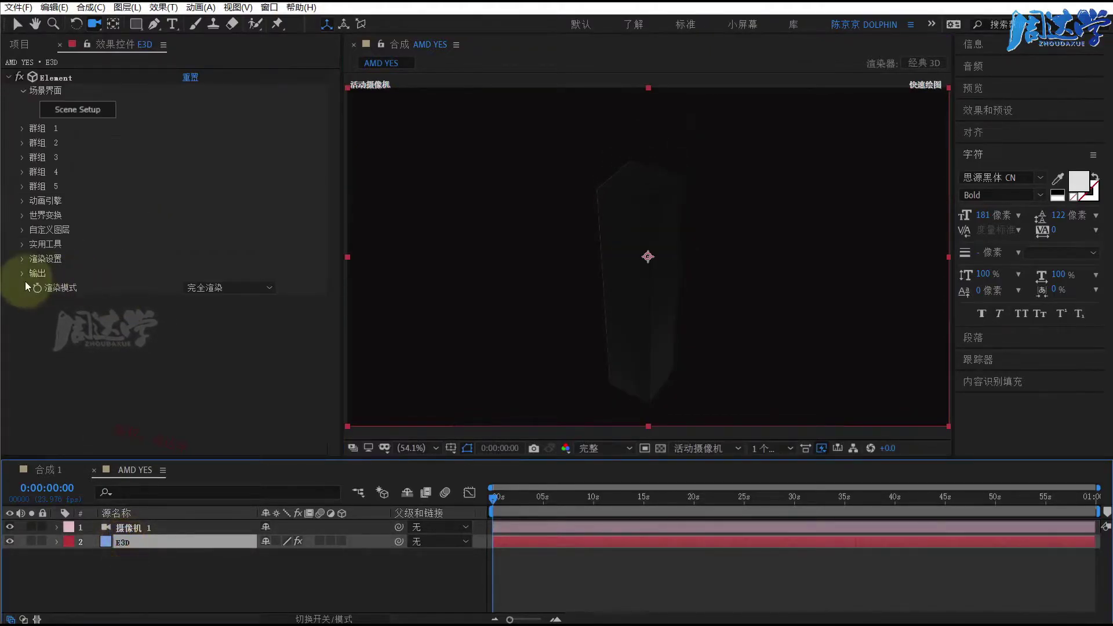
click(23, 260)
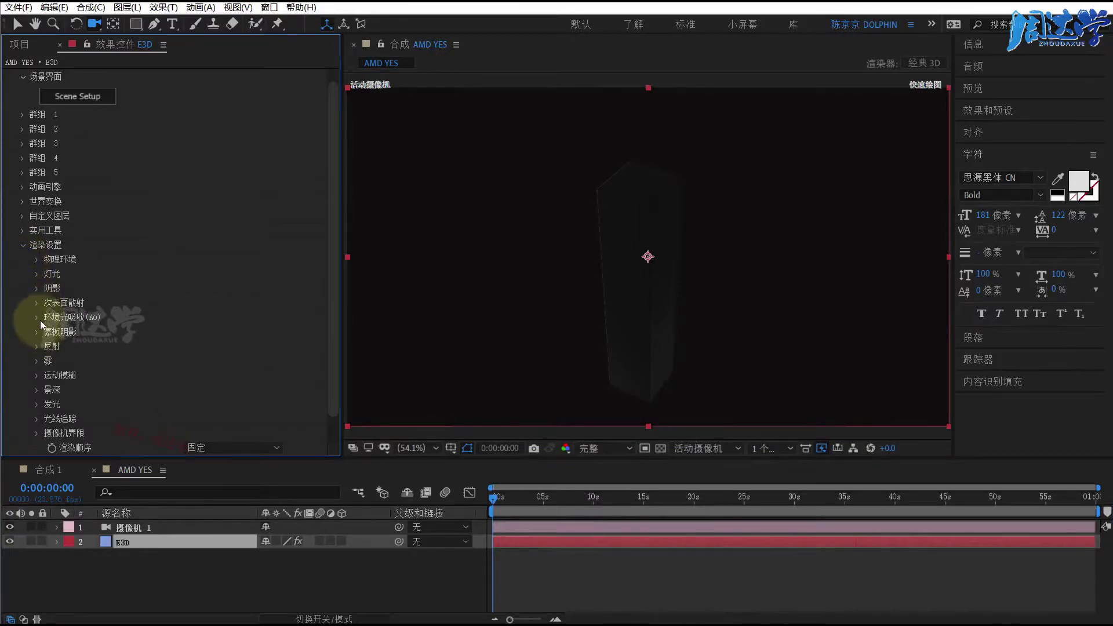
click(36, 274)
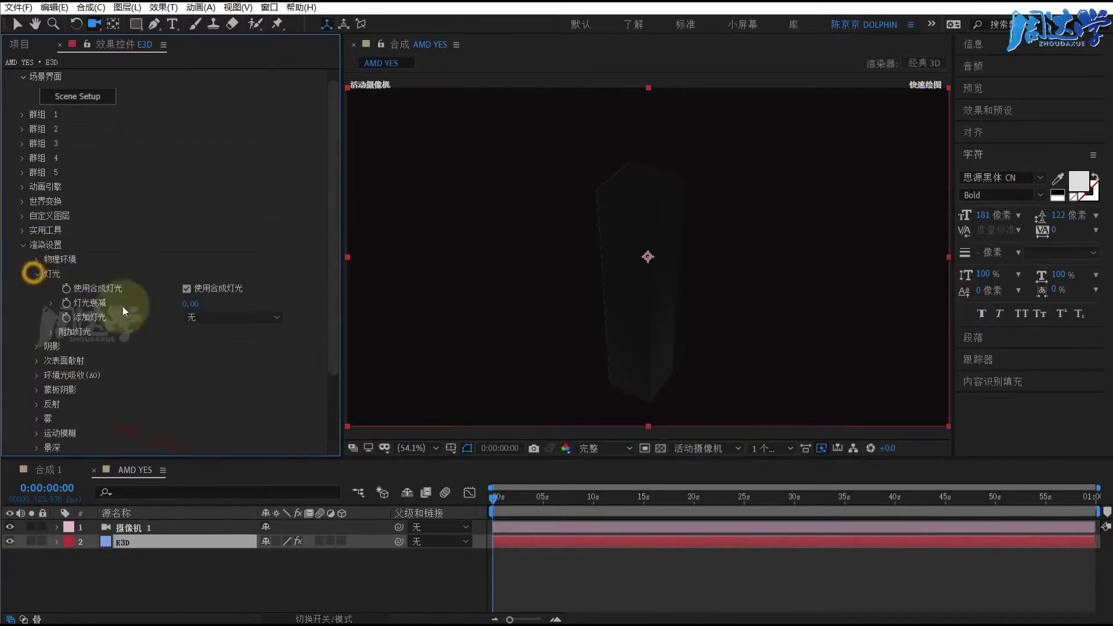
click(204, 317)
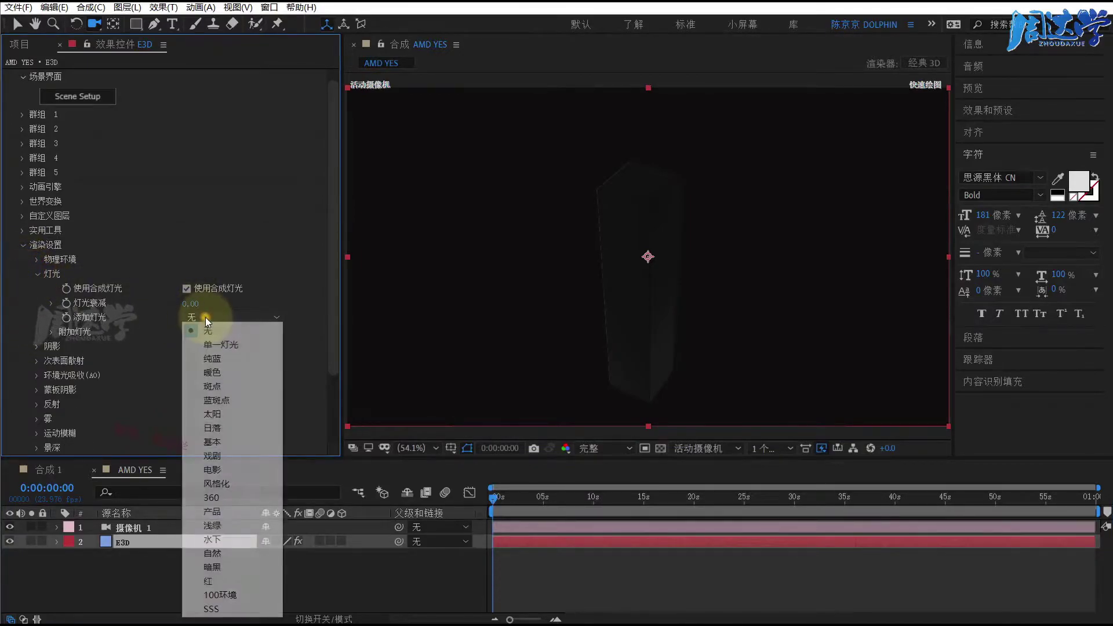
click(211, 471)
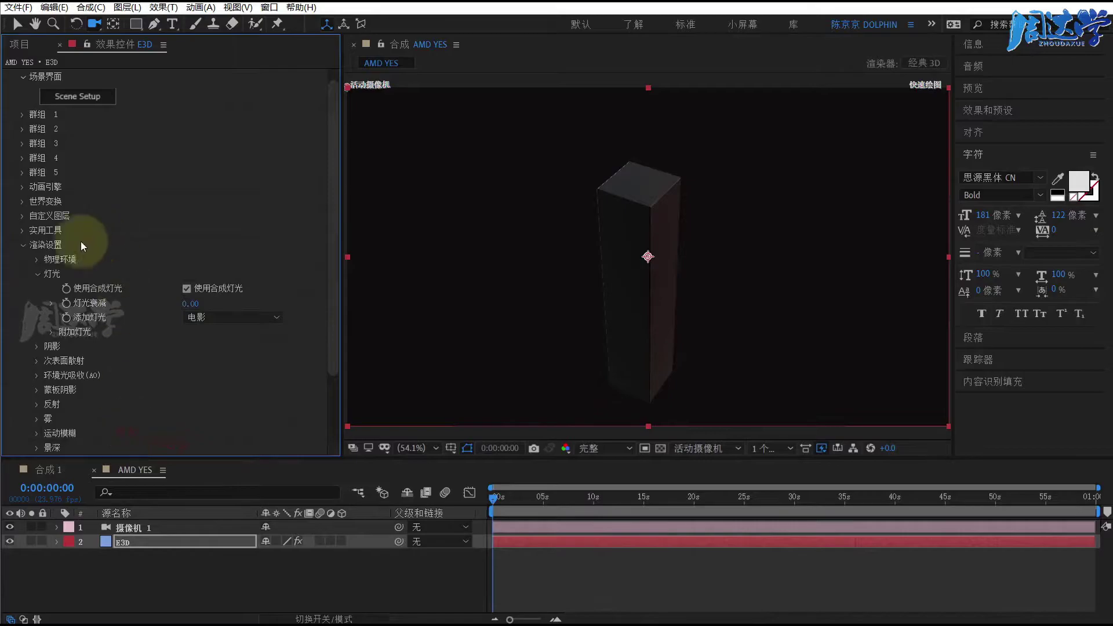
click(19, 245)
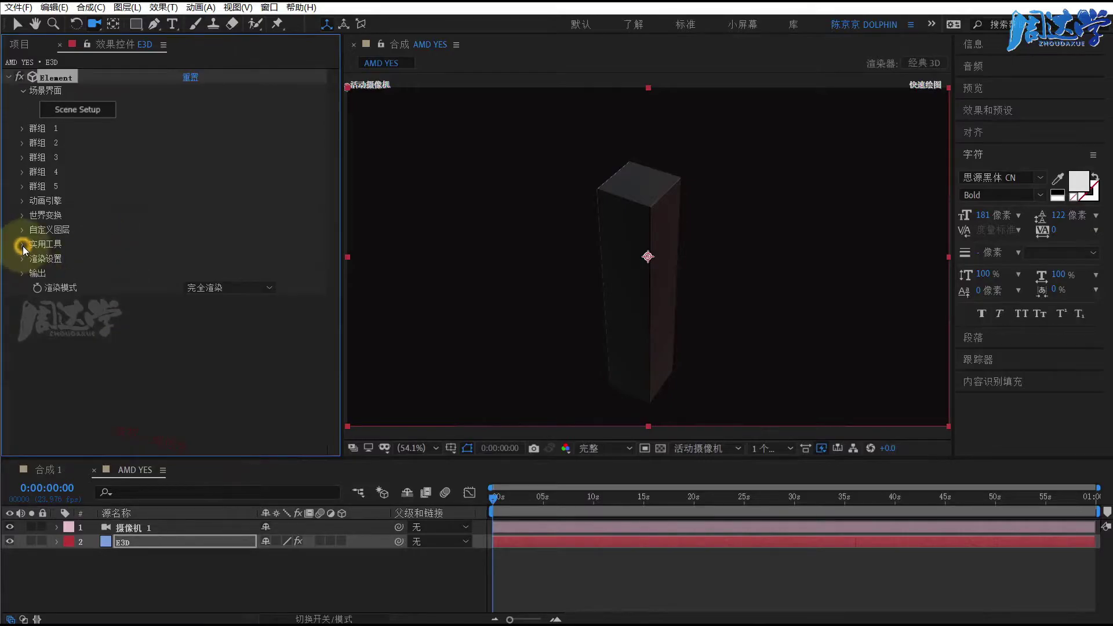
- Set group 1's replicator shape to 3D Grid with 20 × 1 × 20 columns and shape scale 68.50
click(22, 129)
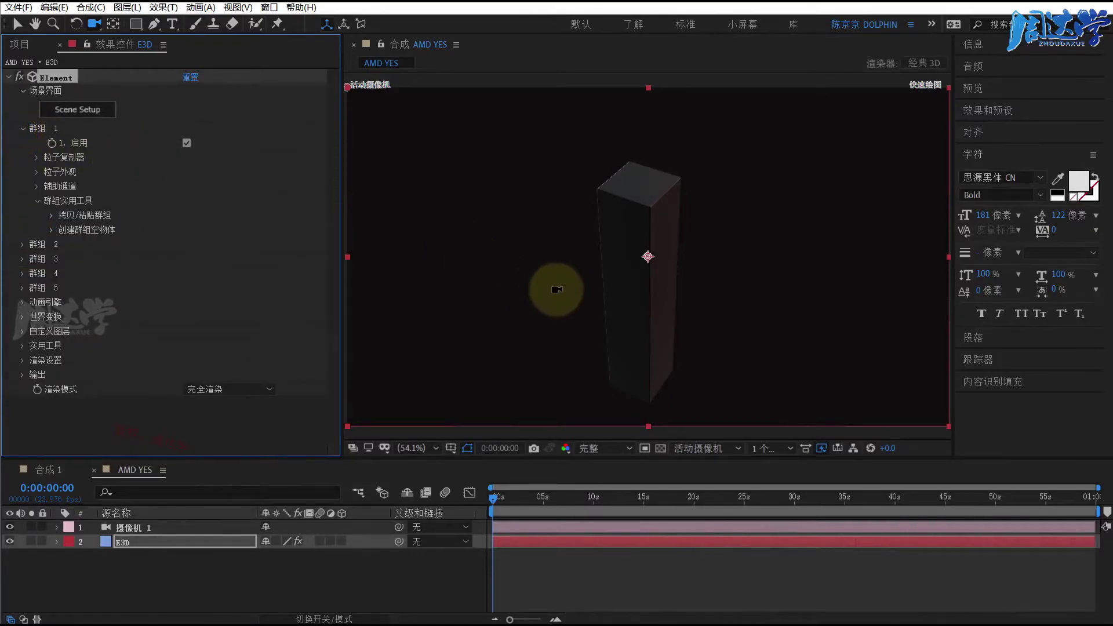
click(35, 159)
click(206, 185)
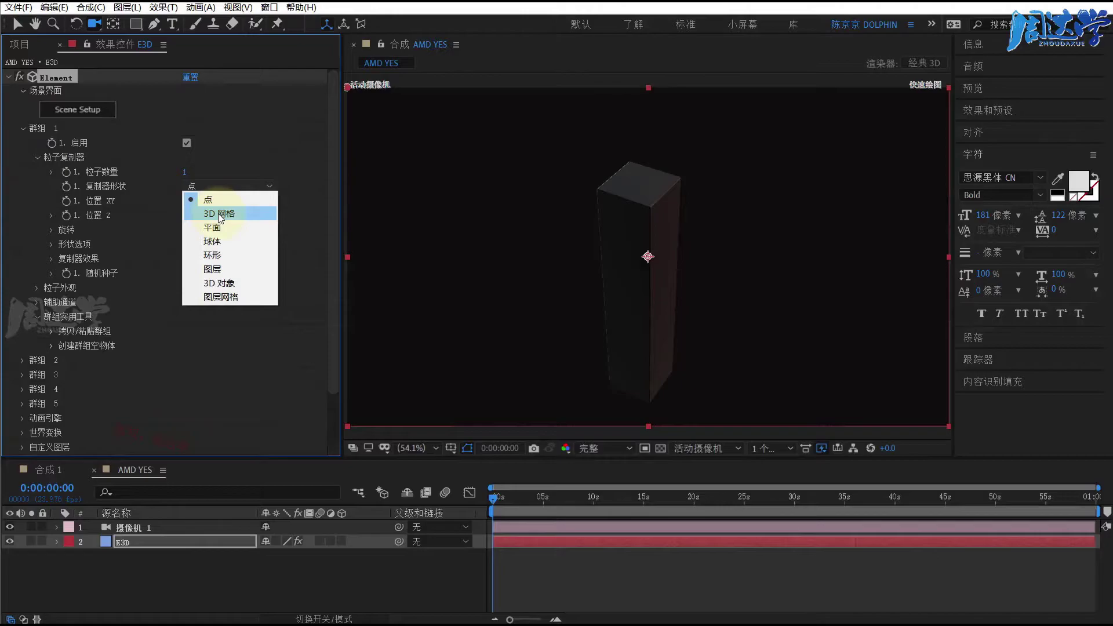
click(220, 214)
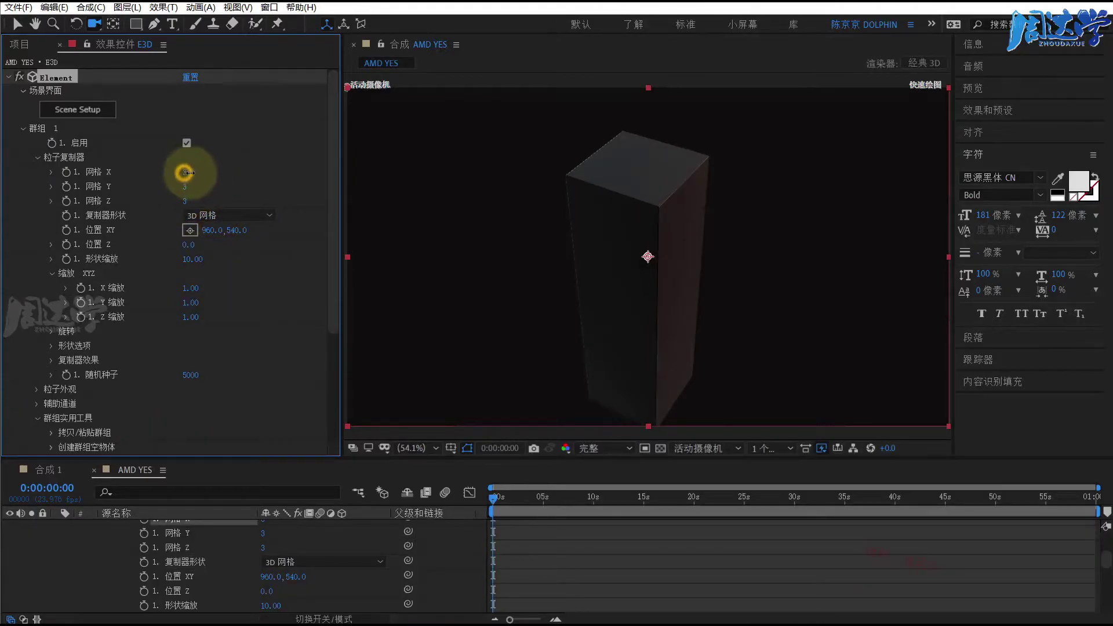
drag(185, 177, 296, 179)
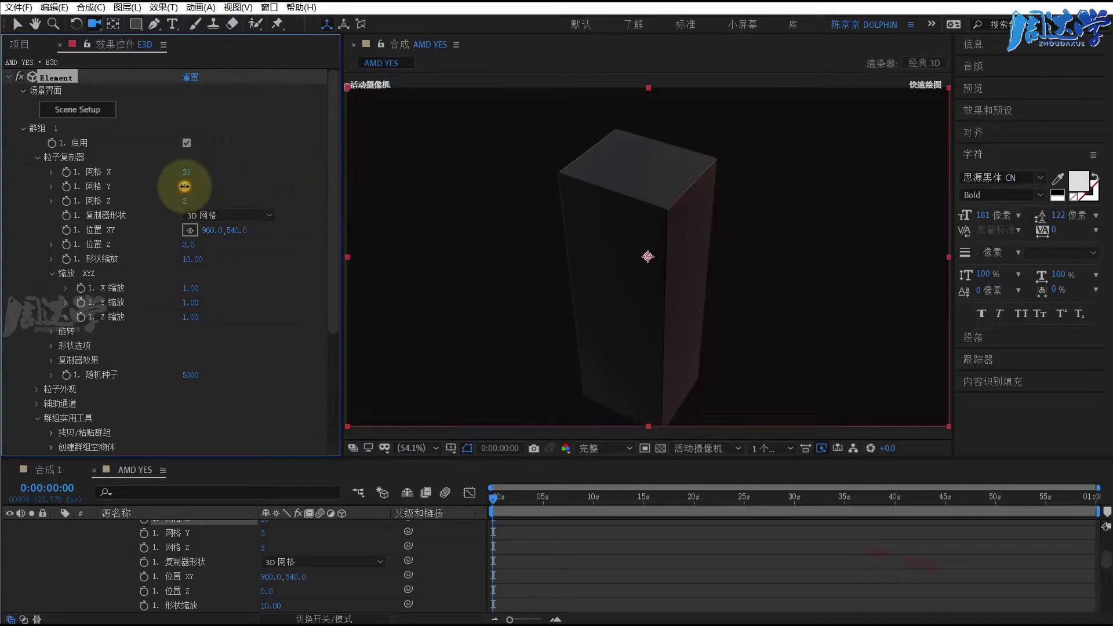
text(1)
click(217, 191)
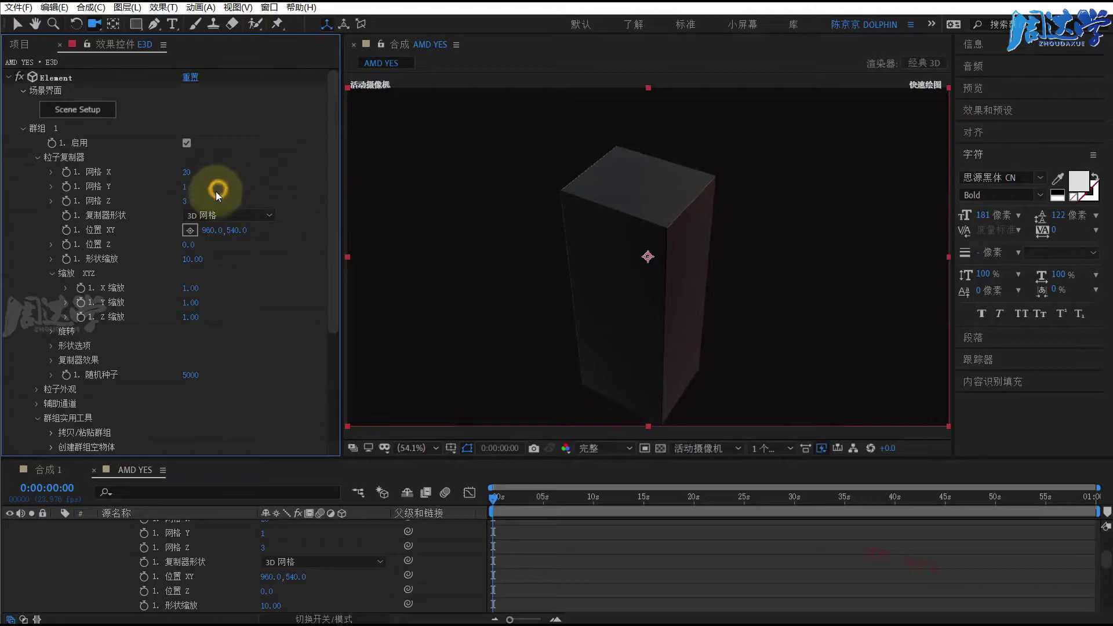
drag(185, 203, 297, 198)
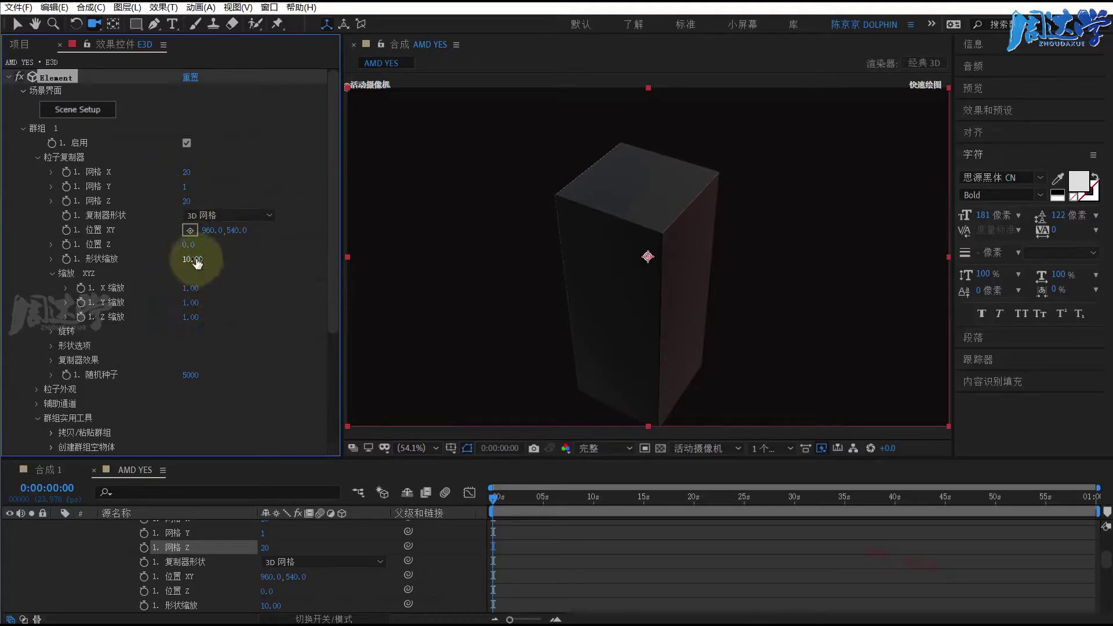
mouse_move(193, 259)
mouse_down()
mouse_move(670, 280)
mouse_move(551, 244)
mouse_move(110, 321)
mouse_up()
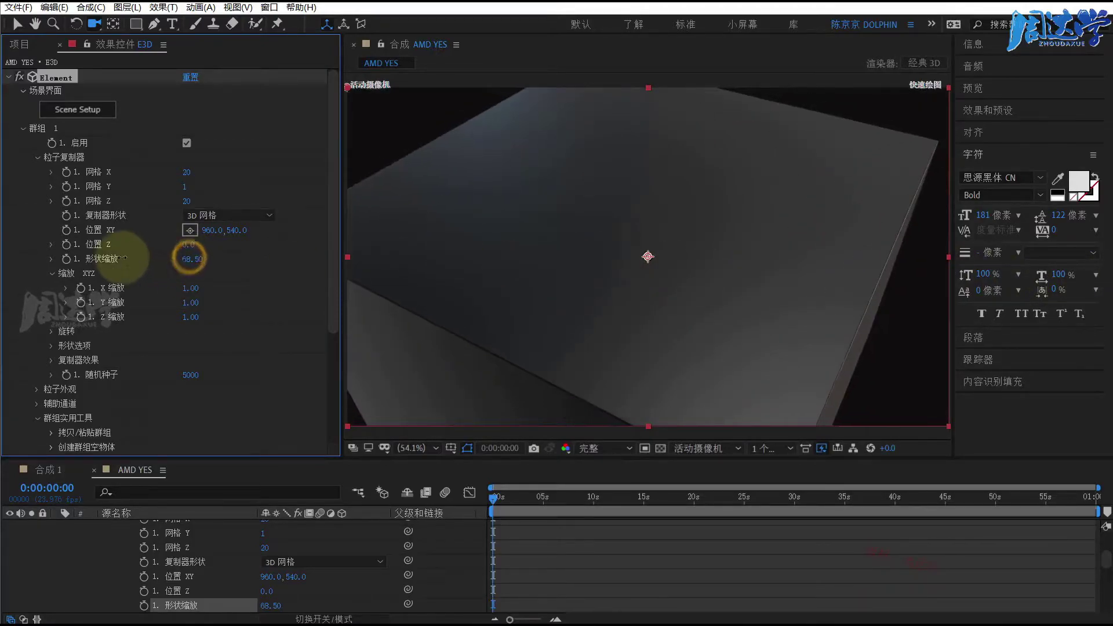
- Set the grid's particle size (粒子大小) to 3.00
scroll(111, 320, down, 1)
scroll(115, 318, down, 1)
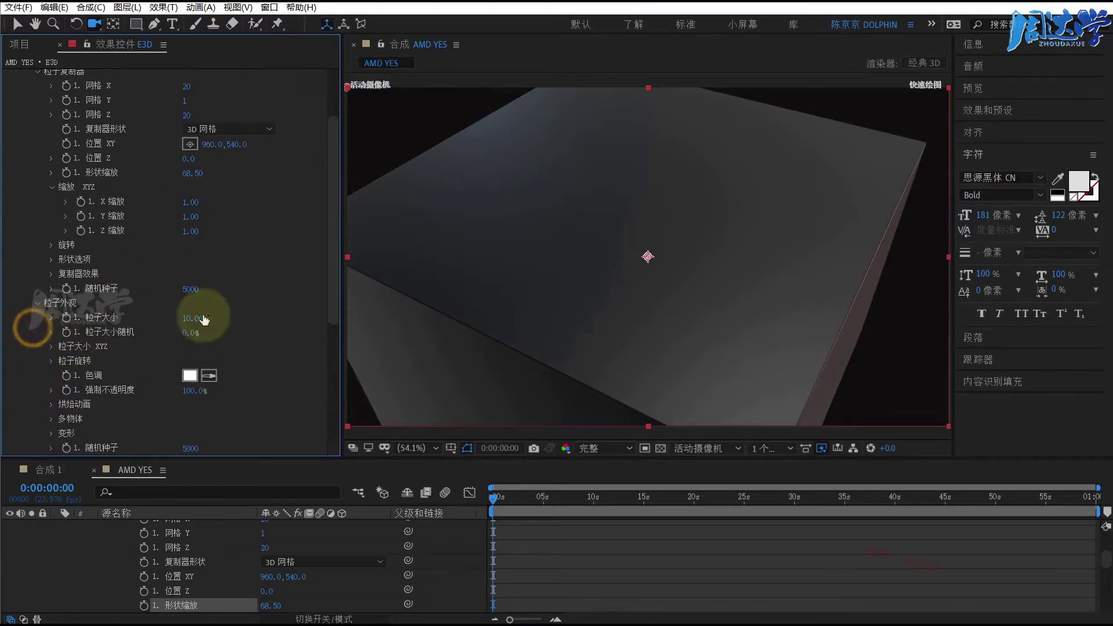
mouse_move(190, 318)
mouse_down()
mouse_move(150, 326)
mouse_move(189, 326)
mouse_up()
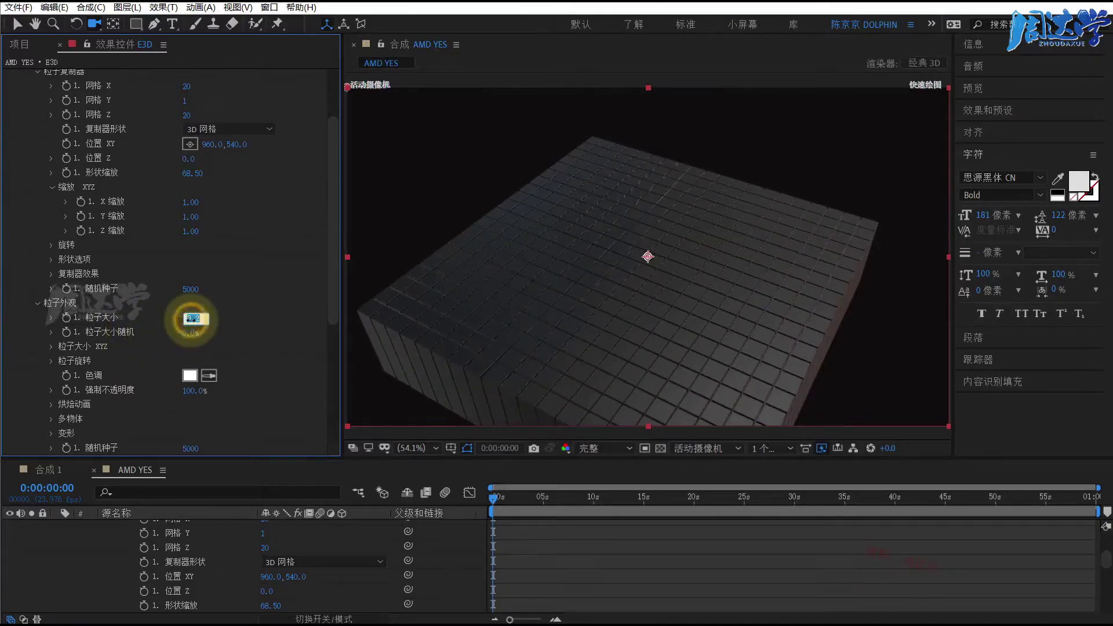
text(3)
click(236, 319)
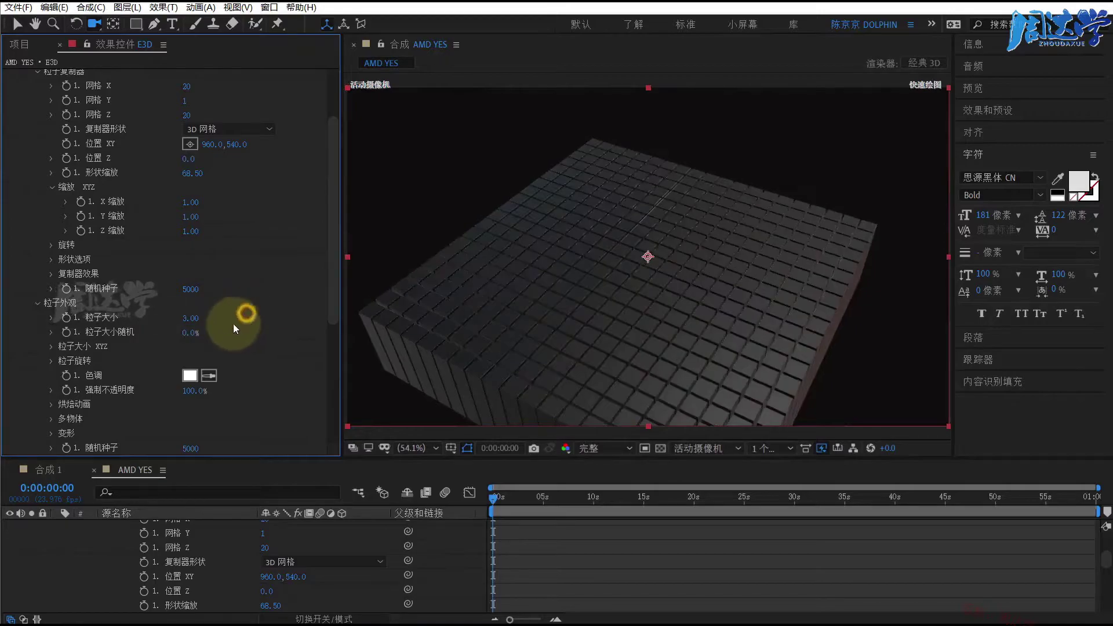
mouse_move(516, 315)
mouse_down()
mouse_move(496, 290)
mouse_move(509, 286)
mouse_move(520, 246)
mouse_up()
- Reduce the replicator shape scale (形状缩放) to 60.00
click(219, 239)
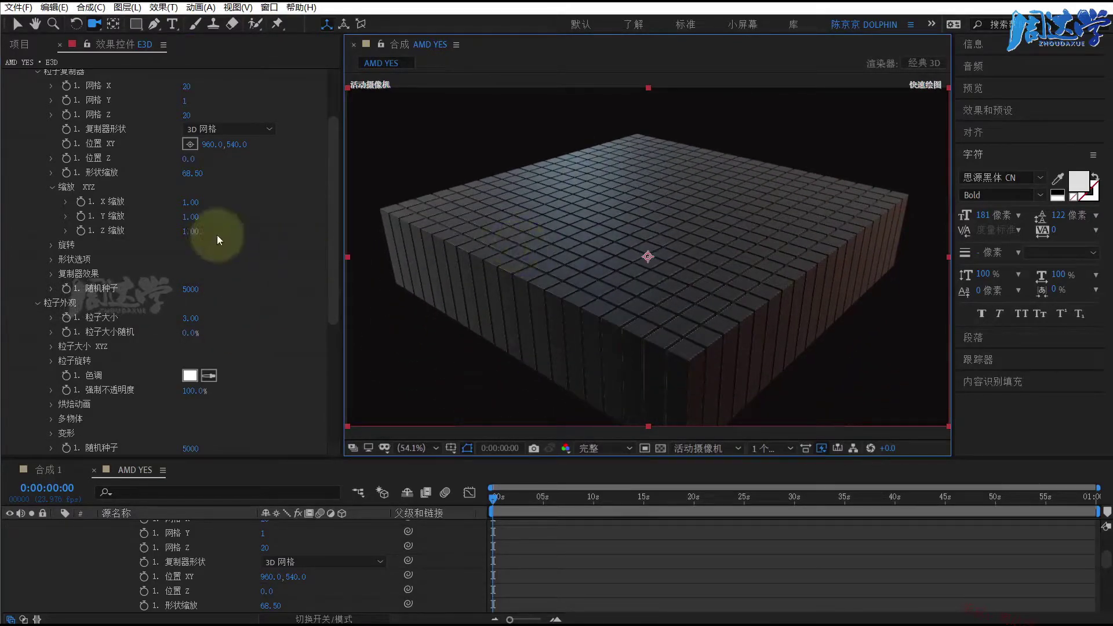
mouse_move(189, 173)
mouse_down()
mouse_move(200, 171)
mouse_move(189, 176)
mouse_up()
text(60)
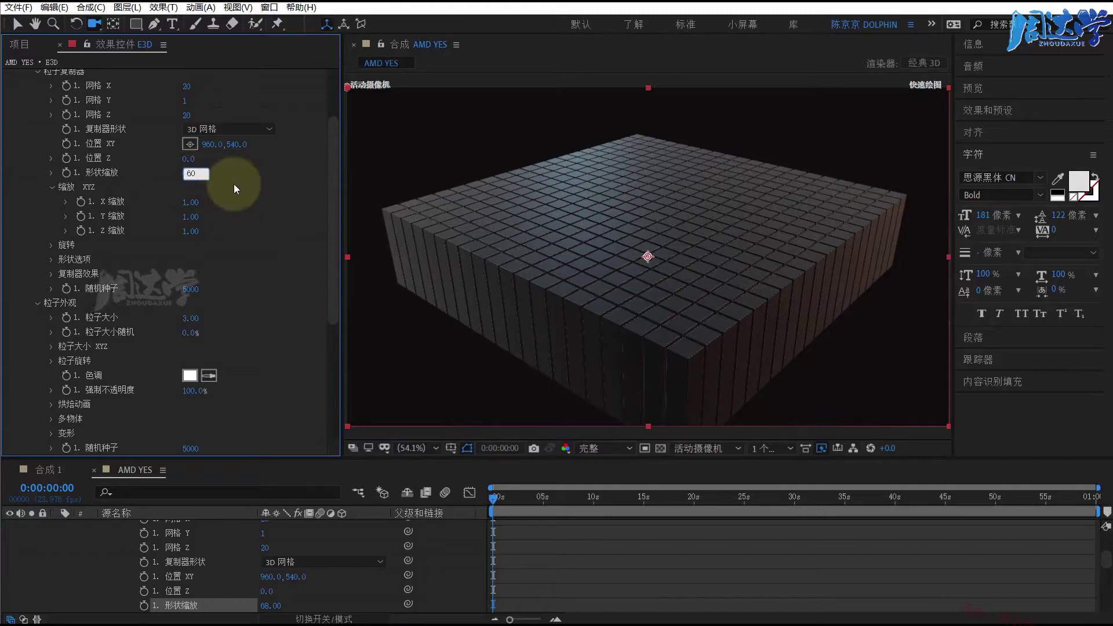
key(Return)
drag(552, 272, 604, 334)
- Zoom the viewer to 100%, orbit around the grid, then fit the comp in view
scroll(609, 327, up, 3)
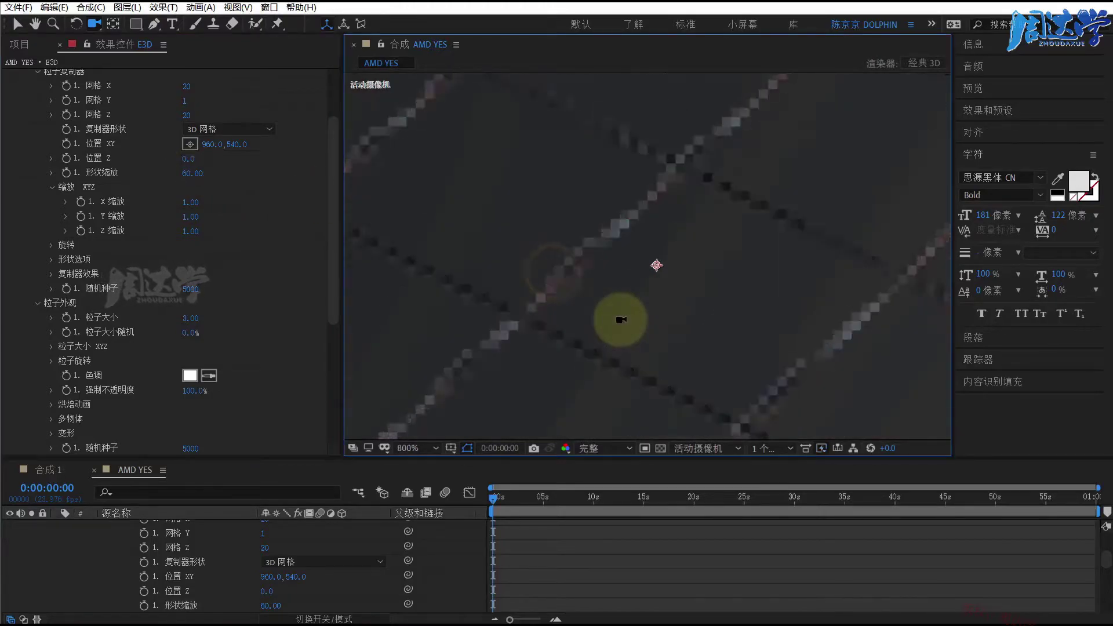
click(408, 447)
click(636, 290)
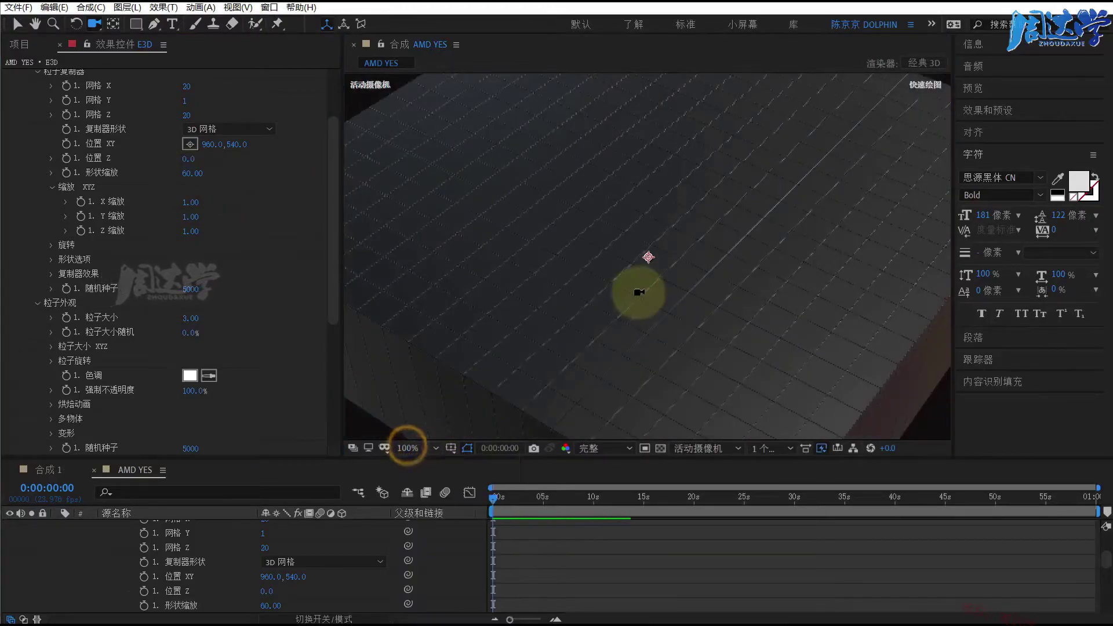
drag(652, 281, 616, 255)
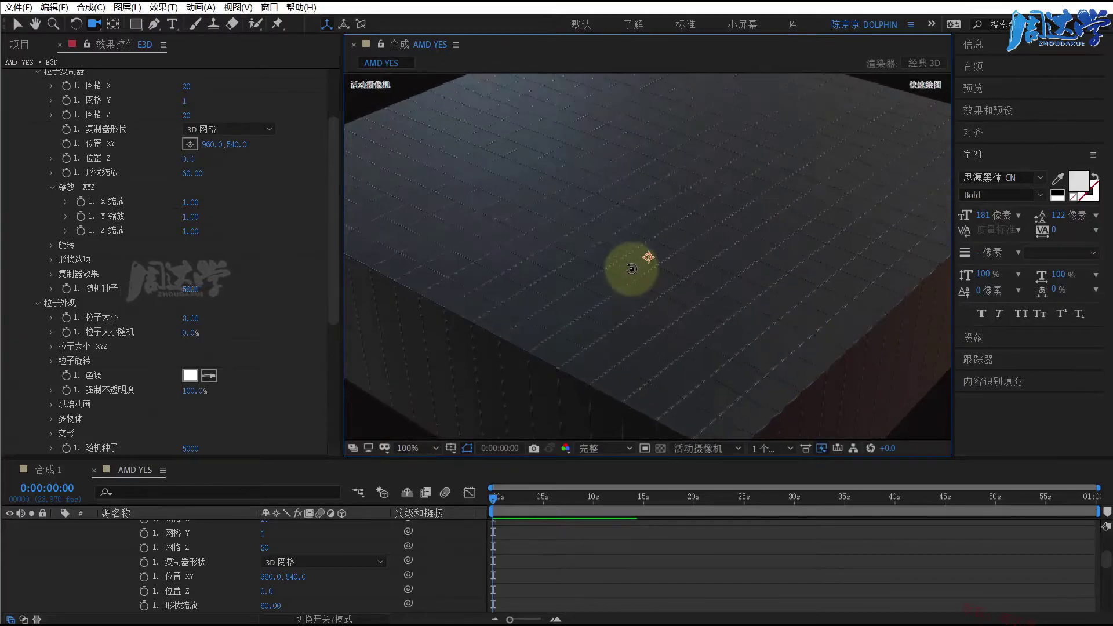
click(409, 447)
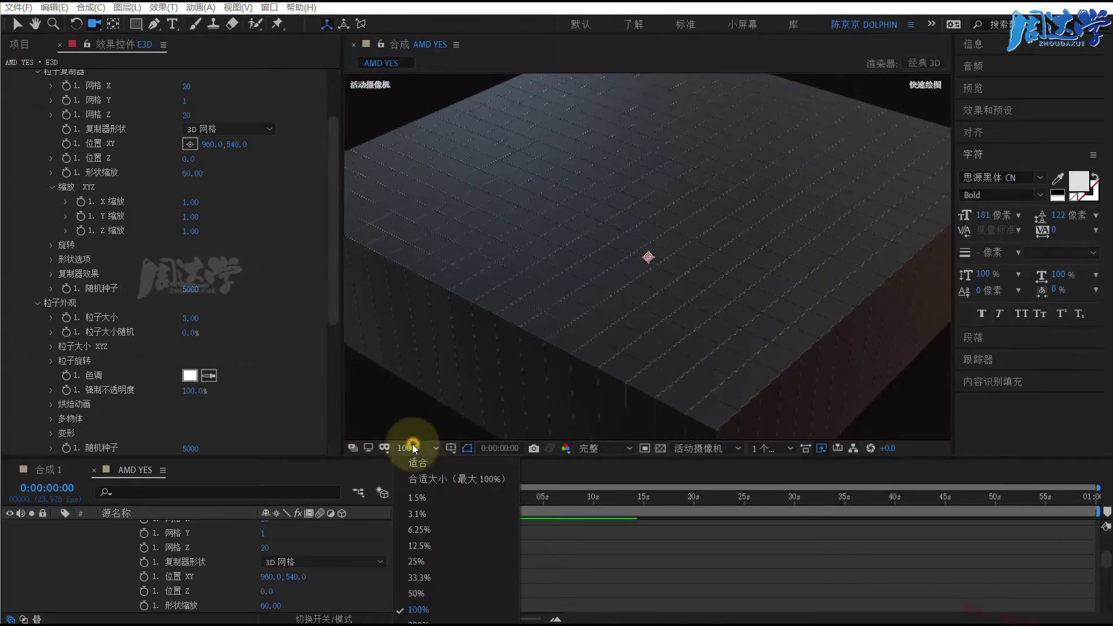
click(422, 477)
drag(616, 214, 513, 320)
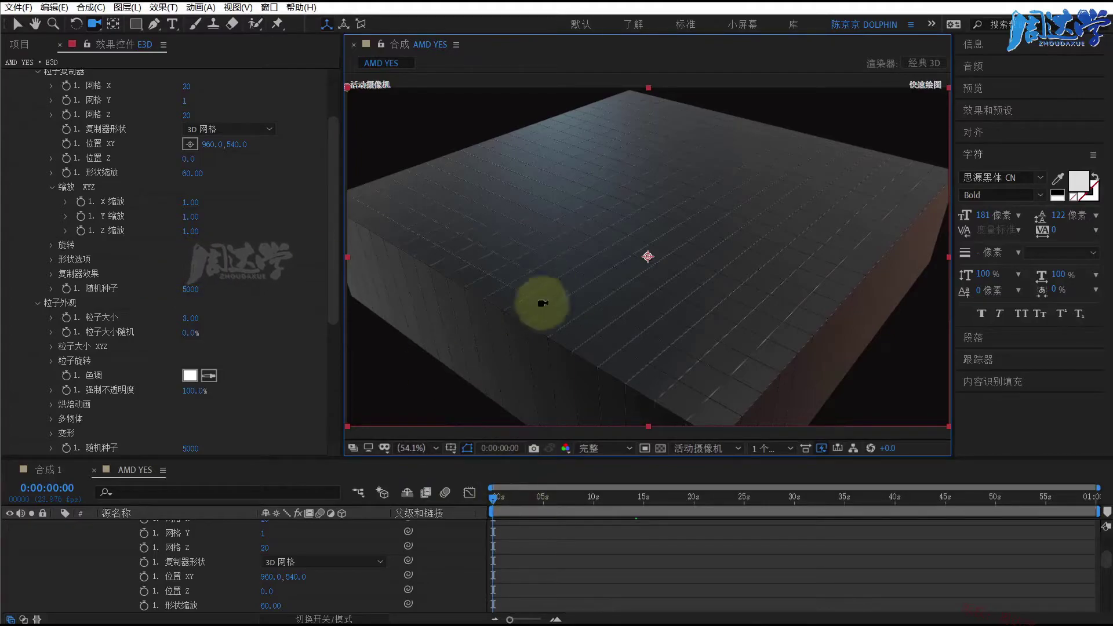
- Expand 复制器效果 to reveal 分散 and 位置噪波 with separate X, Y, Z noise amounts
scroll(169, 277, down, 3)
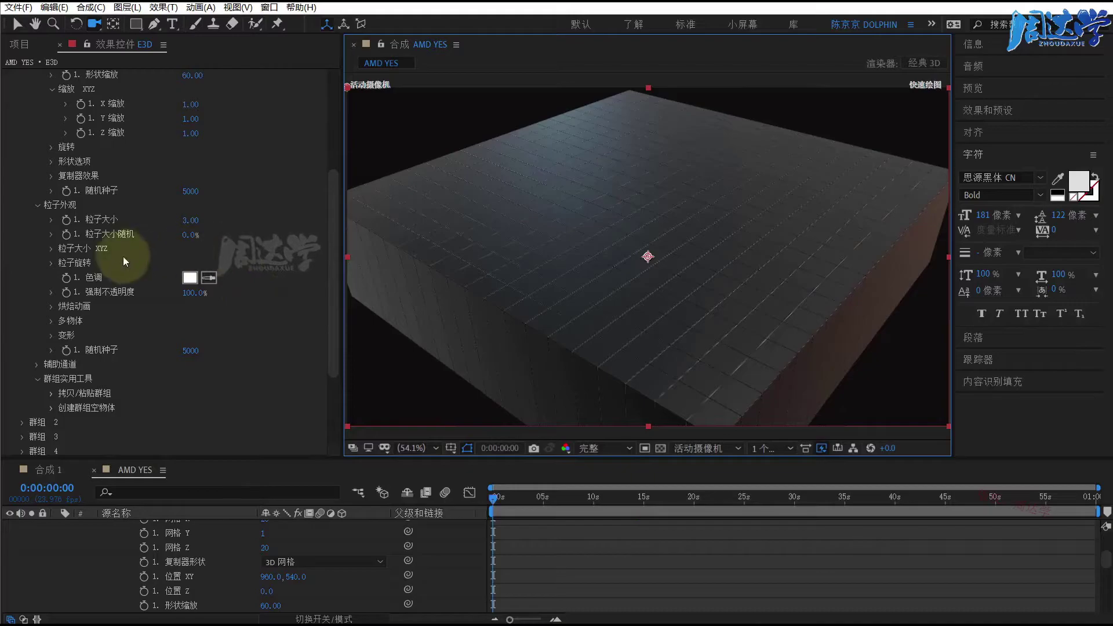
scroll(103, 301, up, 2)
click(32, 271)
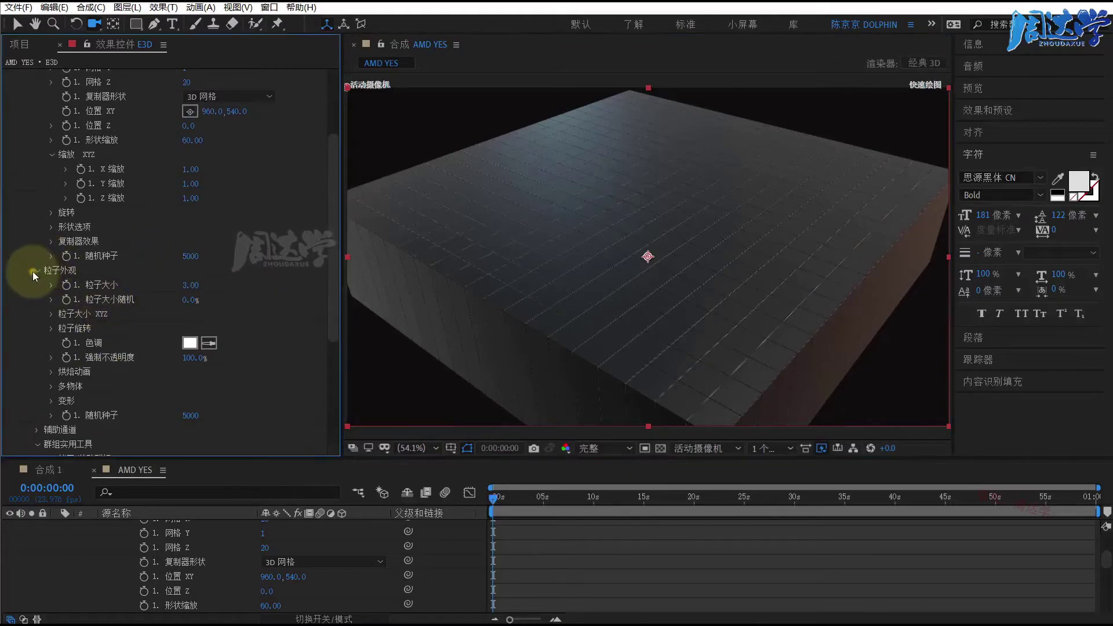
click(51, 241)
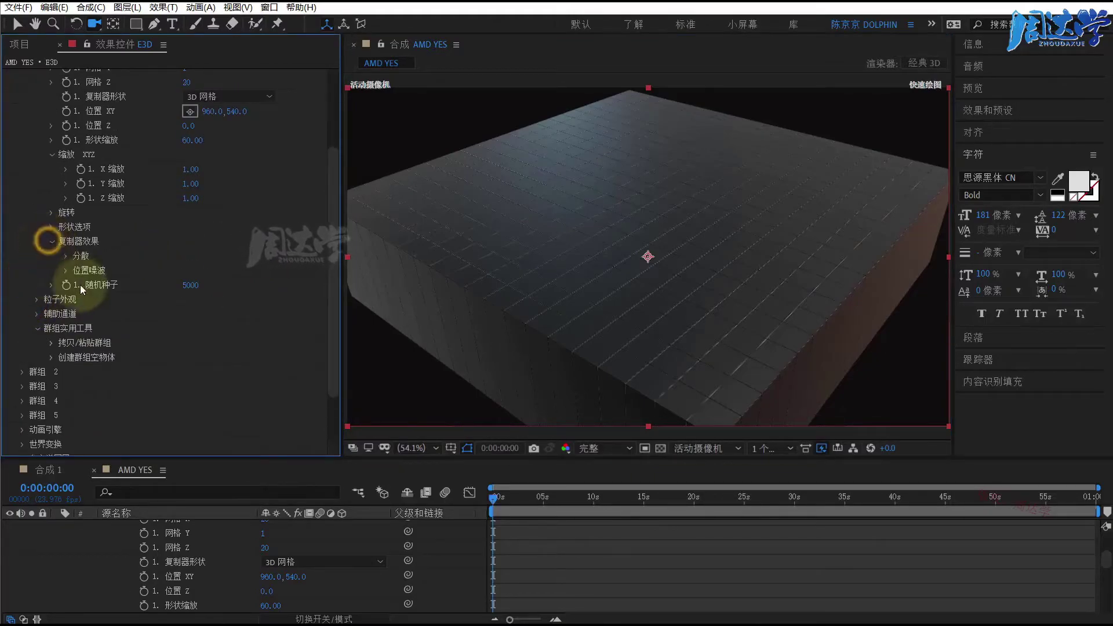
click(65, 256)
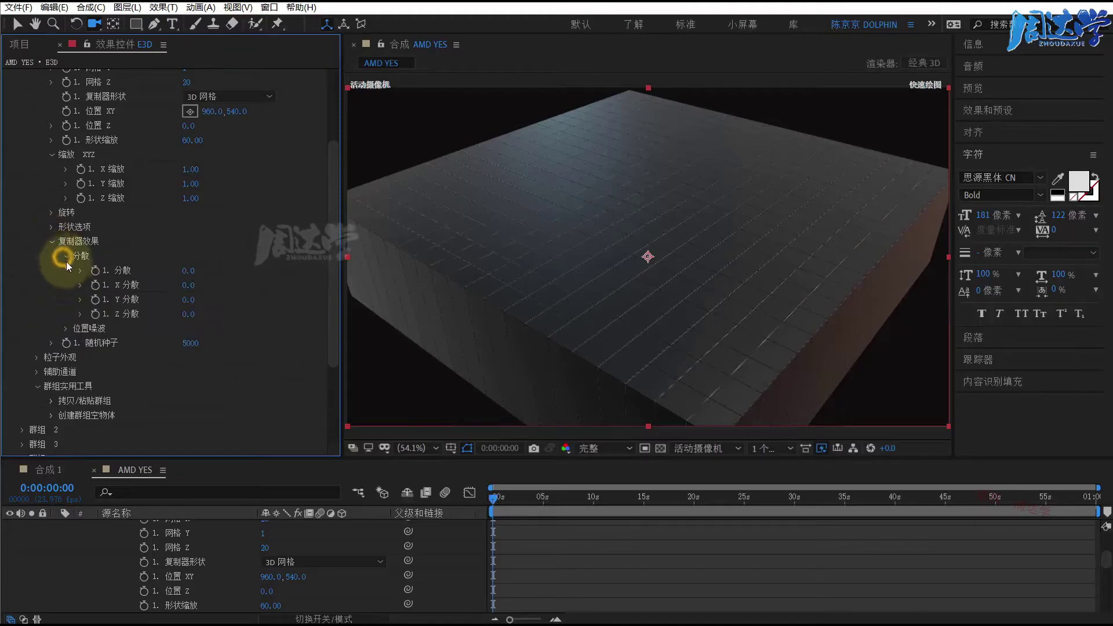
click(65, 328)
mouse_move(186, 299)
mouse_down()
mouse_move(281, 299)
mouse_move(191, 323)
mouse_move(98, 367)
mouse_up()
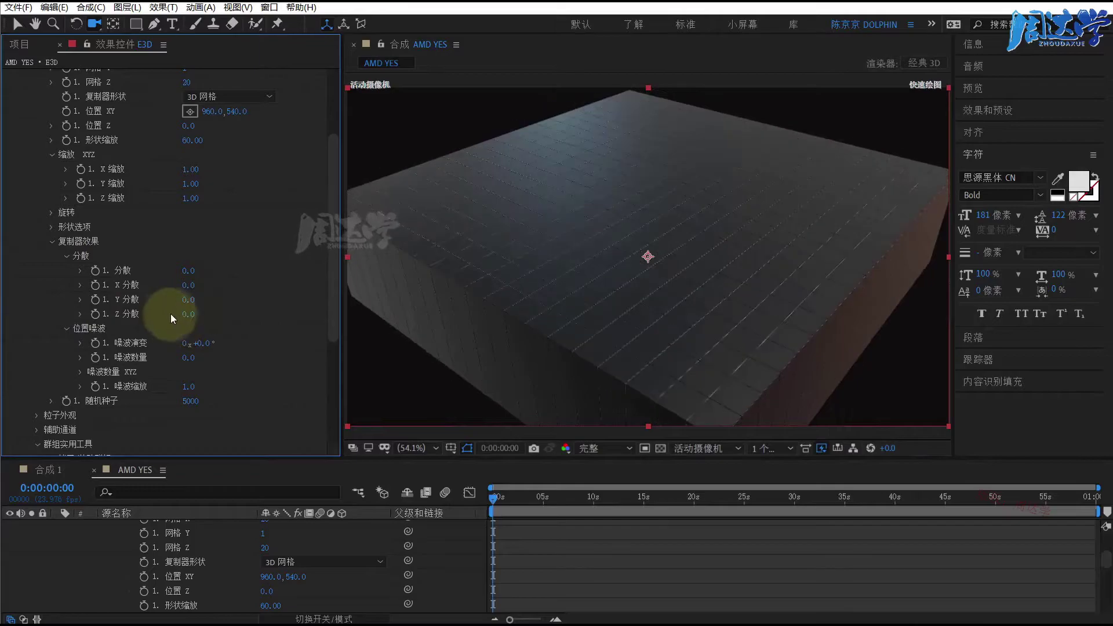
click(83, 356)
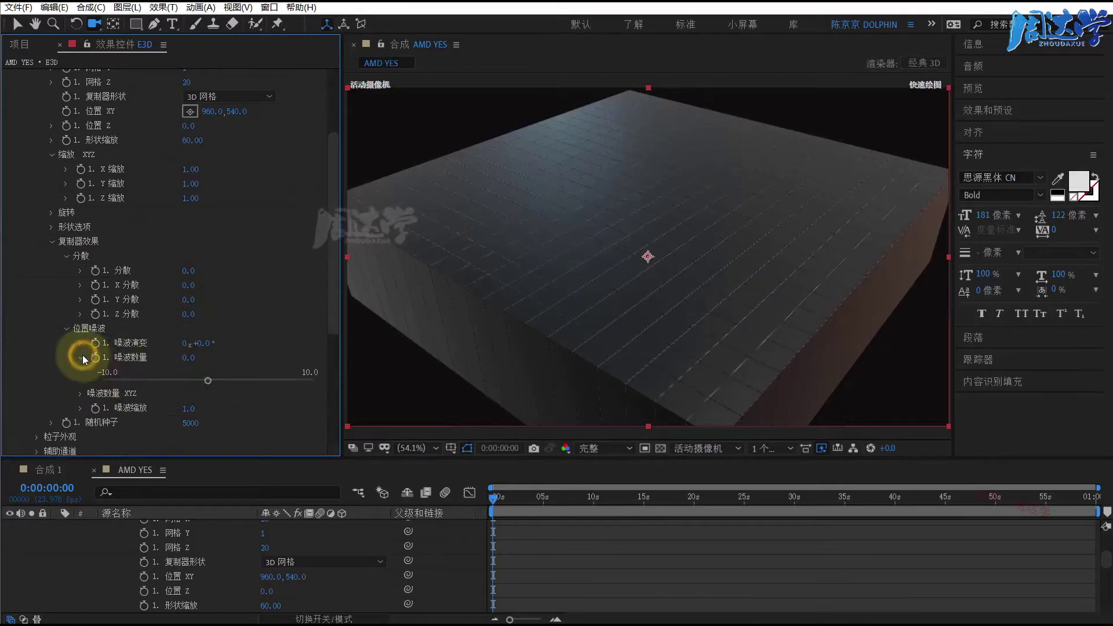
click(82, 356)
click(80, 372)
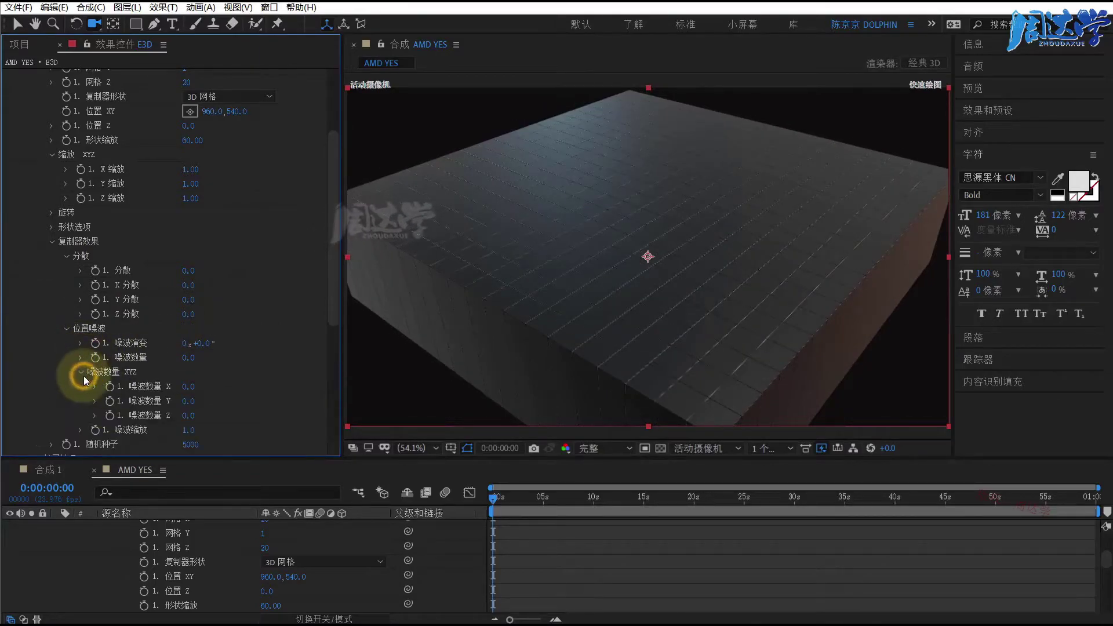
- Raise 噪波数量 Y to preview column displacement, then return it to 0
scroll(173, 400, down, 1)
drag(189, 369, 537, 364)
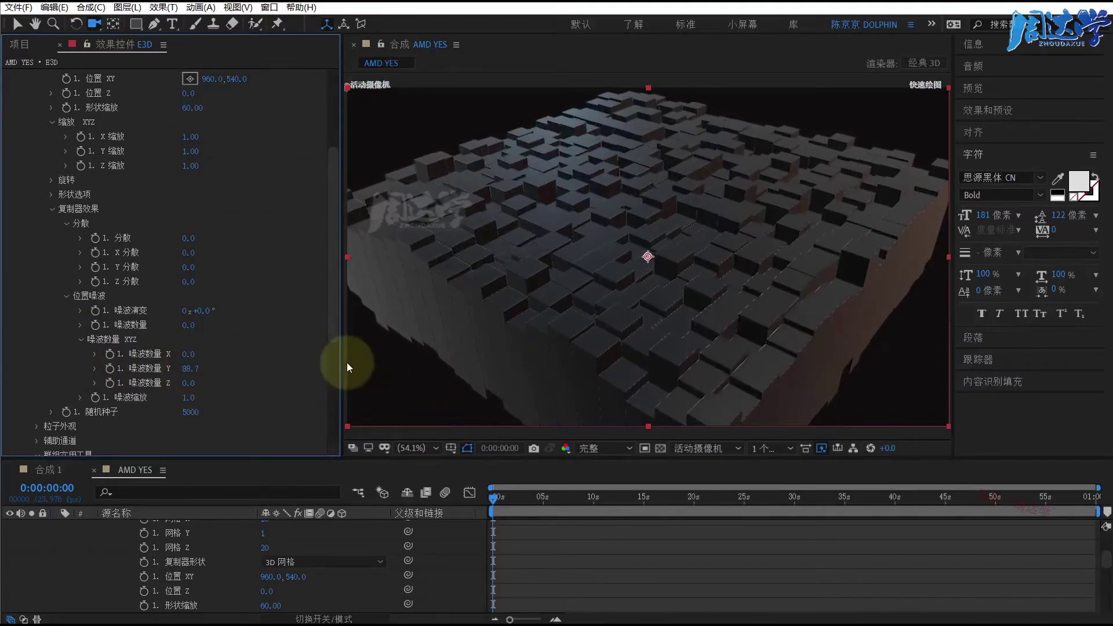
drag(537, 365, 352, 435)
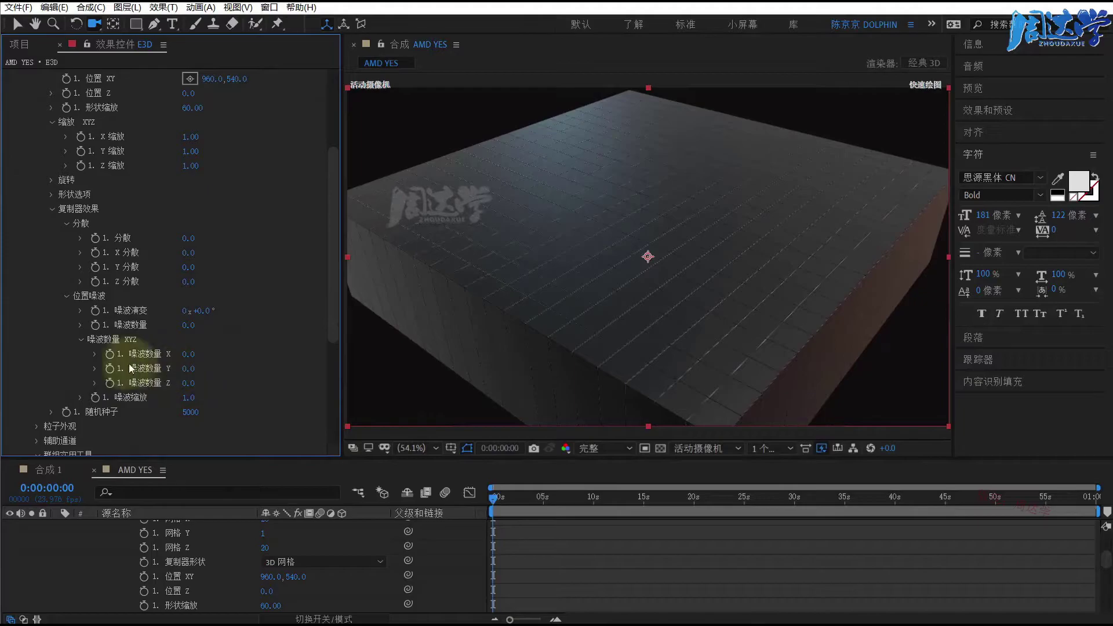
- Keyframe 噪波数量 Y from 0 at the start to 100 at 2 seconds, then preview the rising columns
click(110, 369)
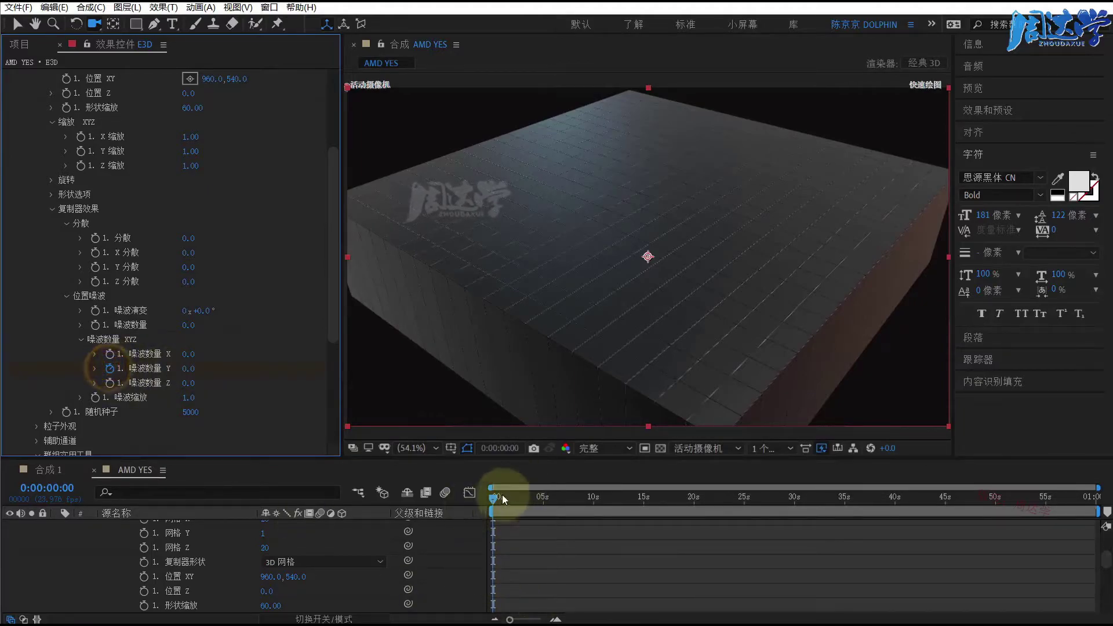
click(555, 618)
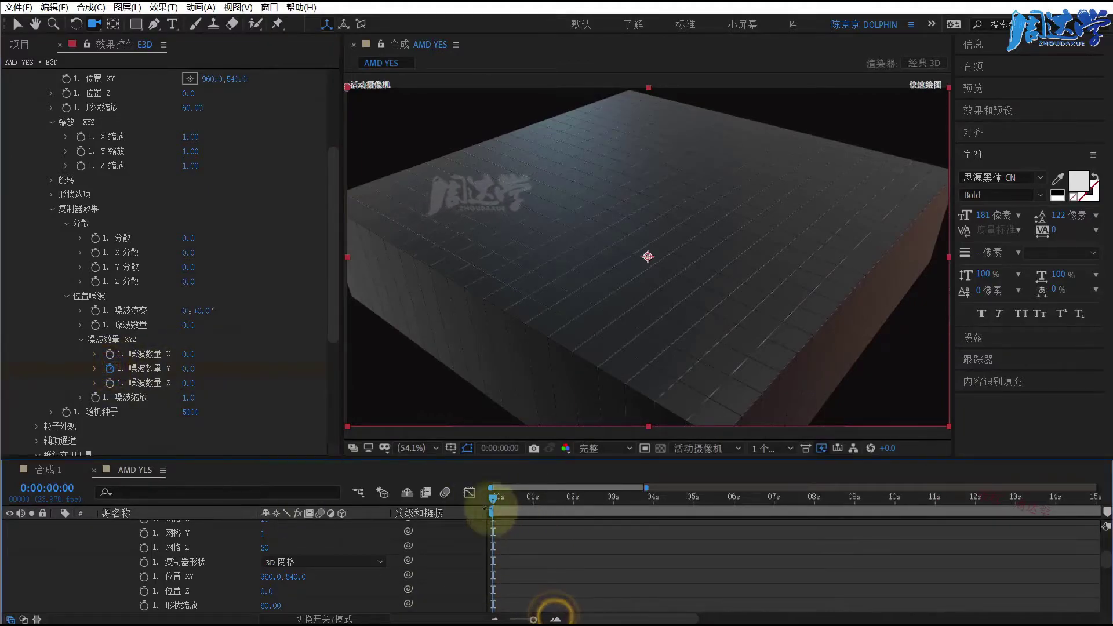
drag(494, 499, 576, 500)
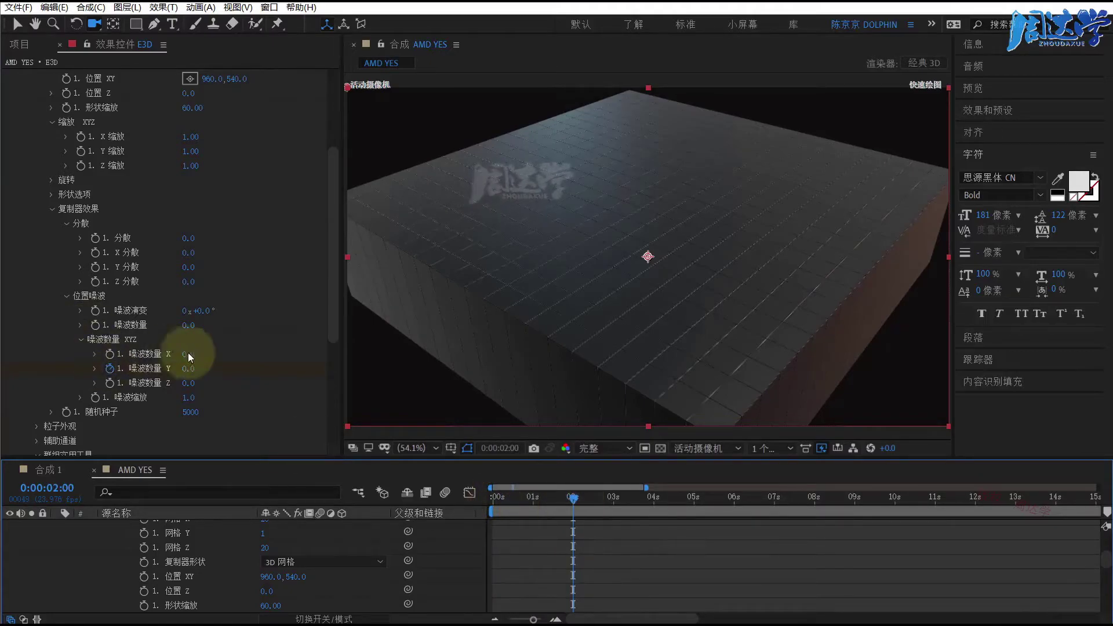
mouse_move(188, 369)
mouse_down()
mouse_move(919, 360)
mouse_move(1069, 373)
mouse_move(183, 369)
mouse_up()
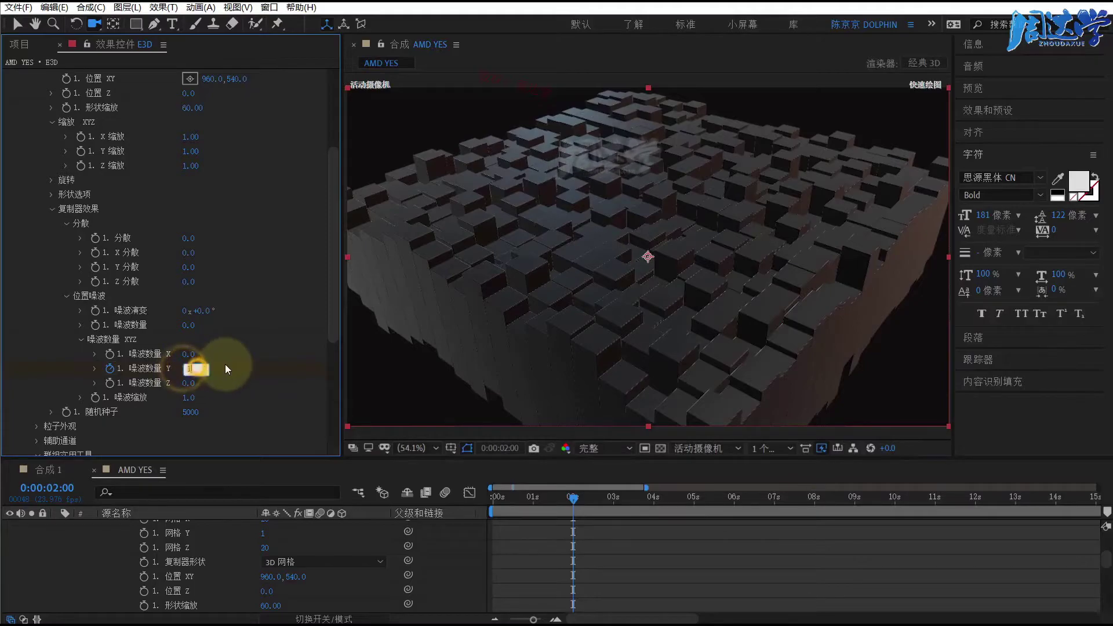
text(100)
click(708, 553)
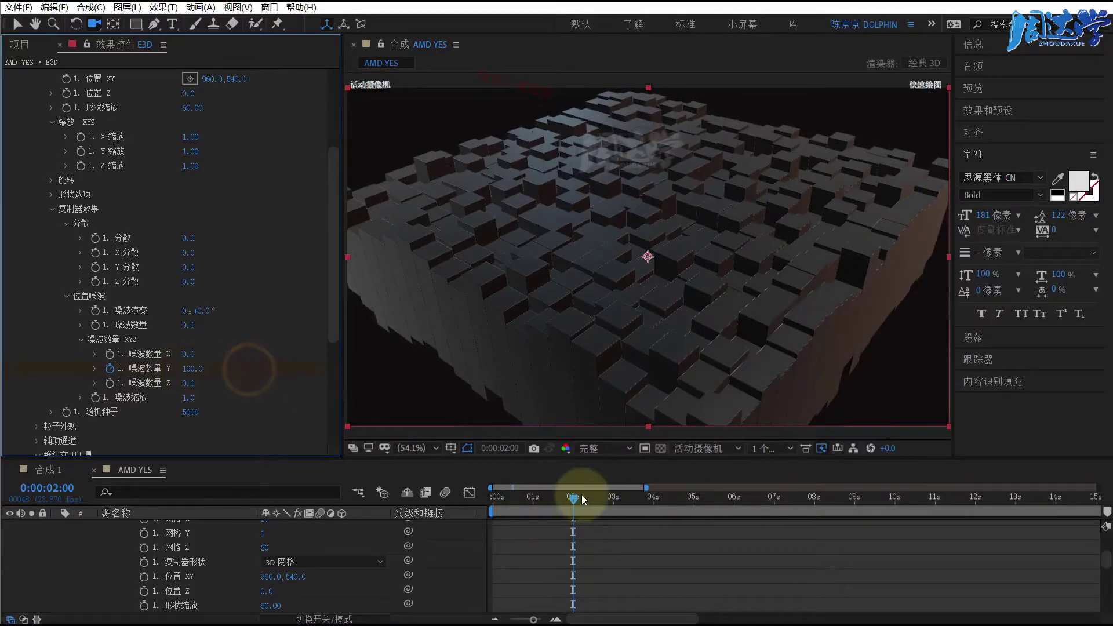
mouse_move(582, 500)
mouse_down()
mouse_move(473, 500)
mouse_move(576, 503)
mouse_up()
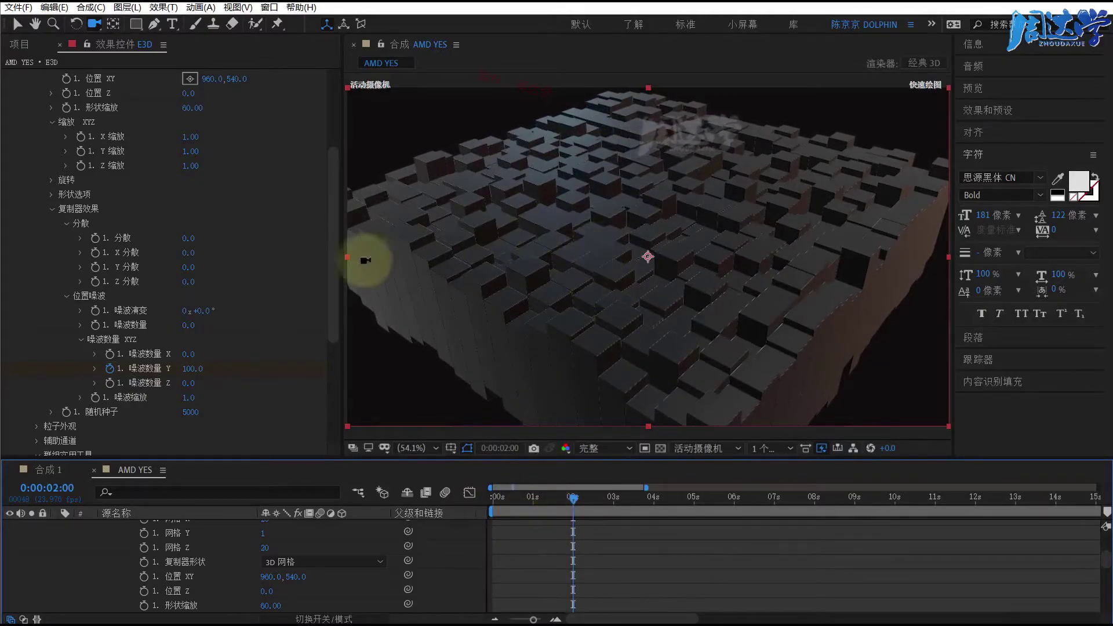
mouse_move(522, 286)
mouse_down()
mouse_move(531, 288)
mouse_move(258, 279)
mouse_up()
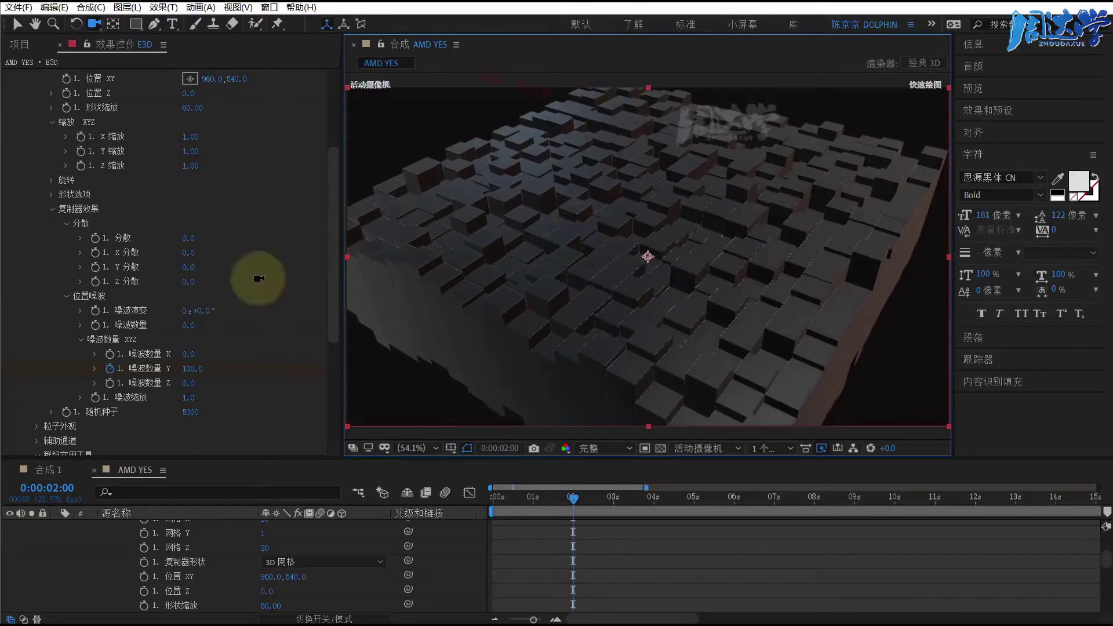
- Collapse 场景界面 and 群组 1, then raise the SSAO ambient occlusion intensity under 渲染设置
scroll(75, 238, up, 5)
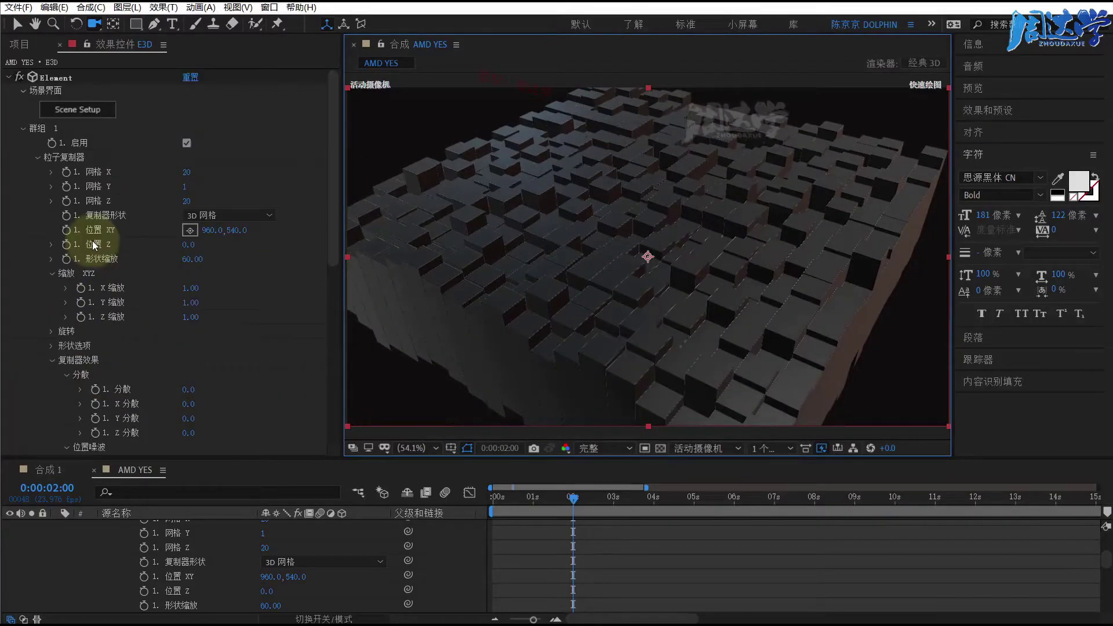
click(22, 91)
click(22, 105)
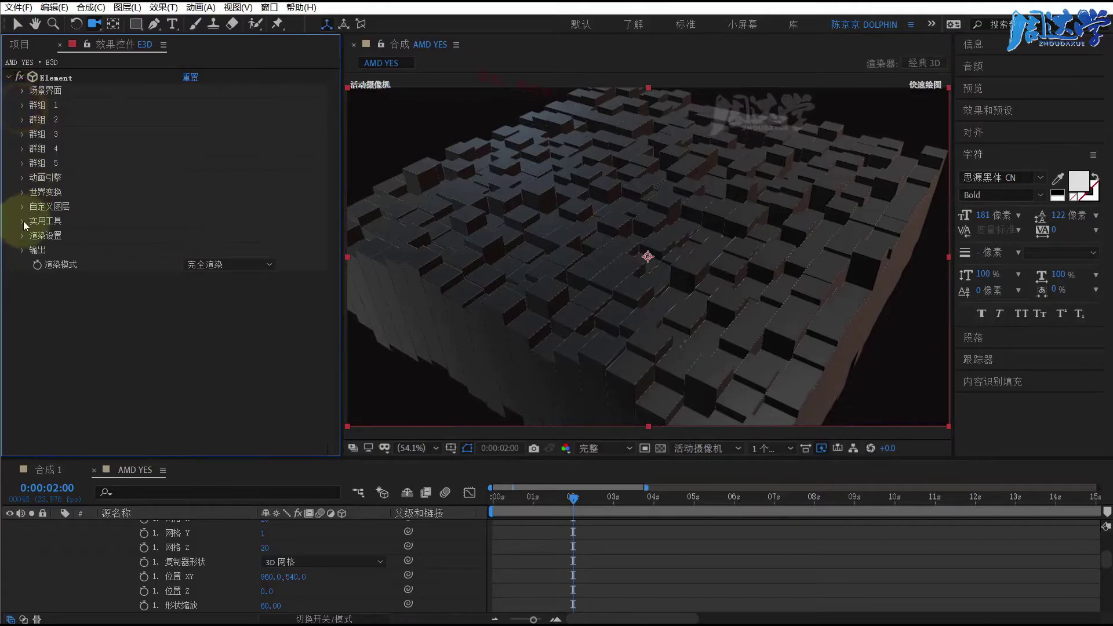
click(21, 235)
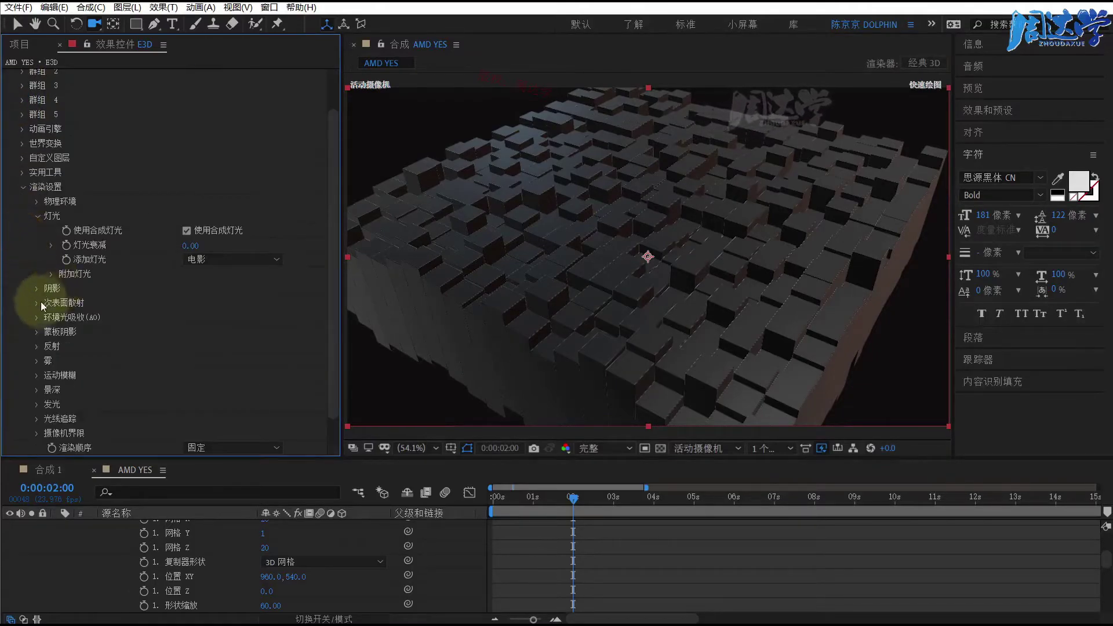
click(33, 317)
click(185, 246)
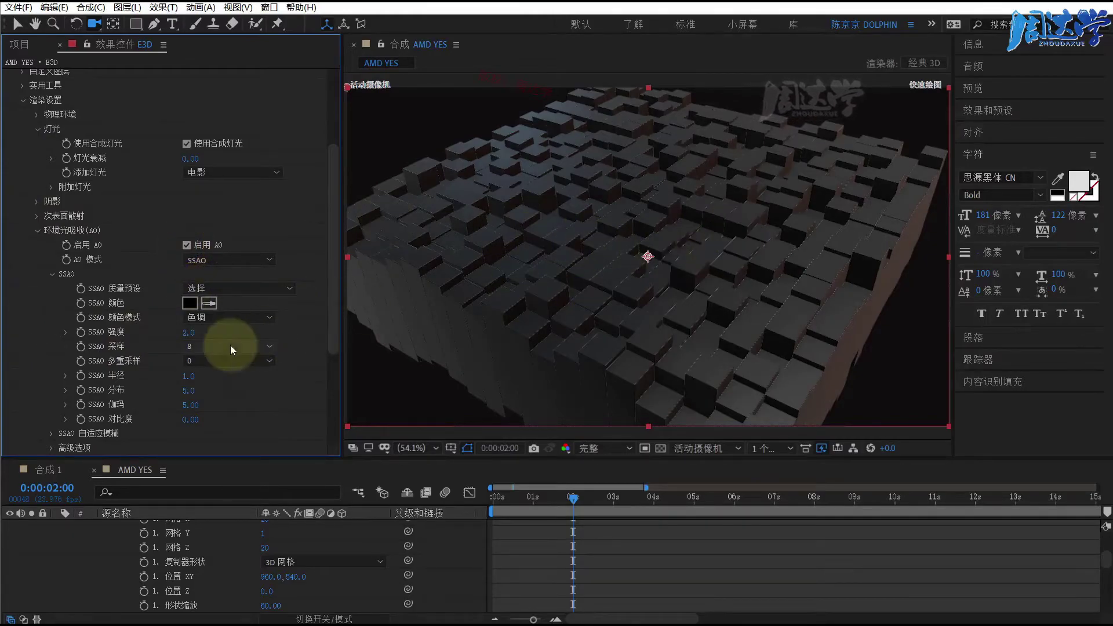
drag(206, 332, 254, 330)
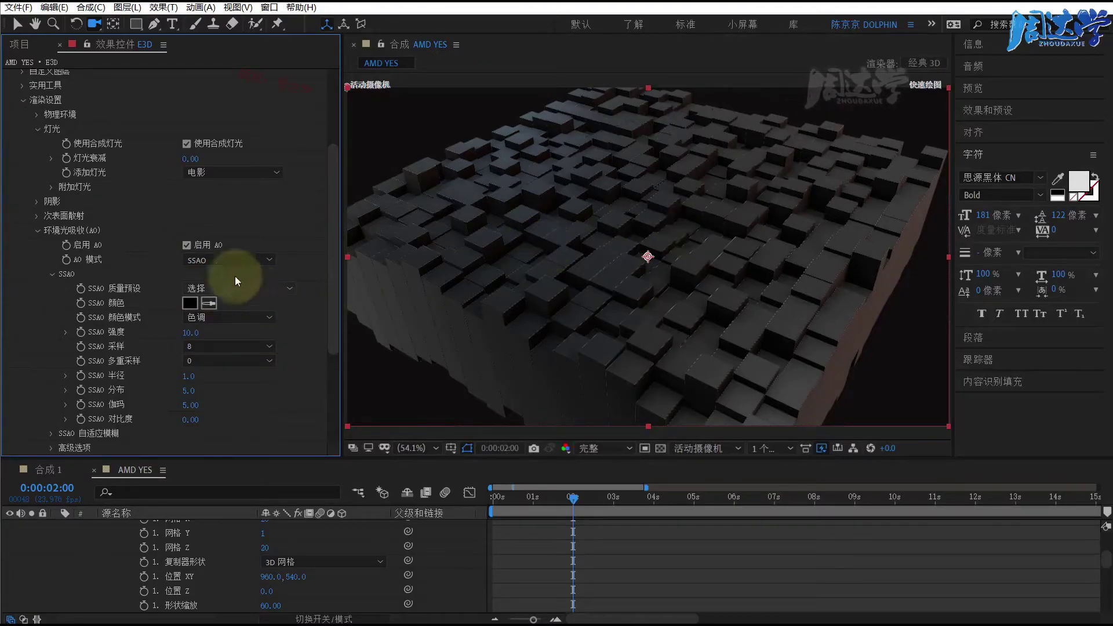
- Compare the columns with 启用 AO off and on, then collapse 渲染设置
click(186, 245)
click(187, 245)
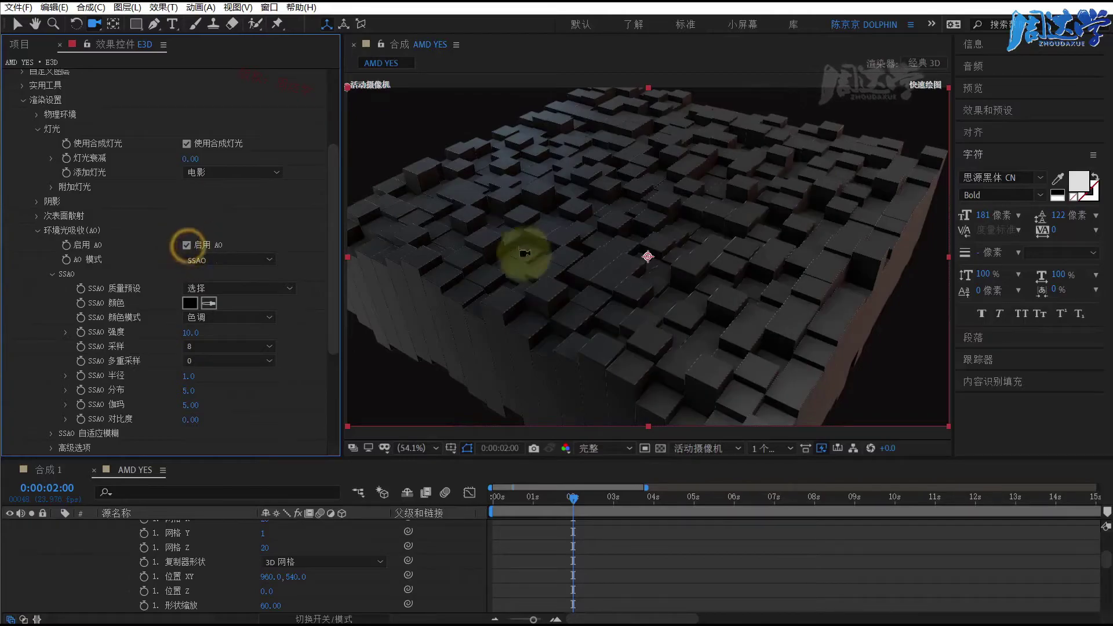
drag(607, 204, 619, 216)
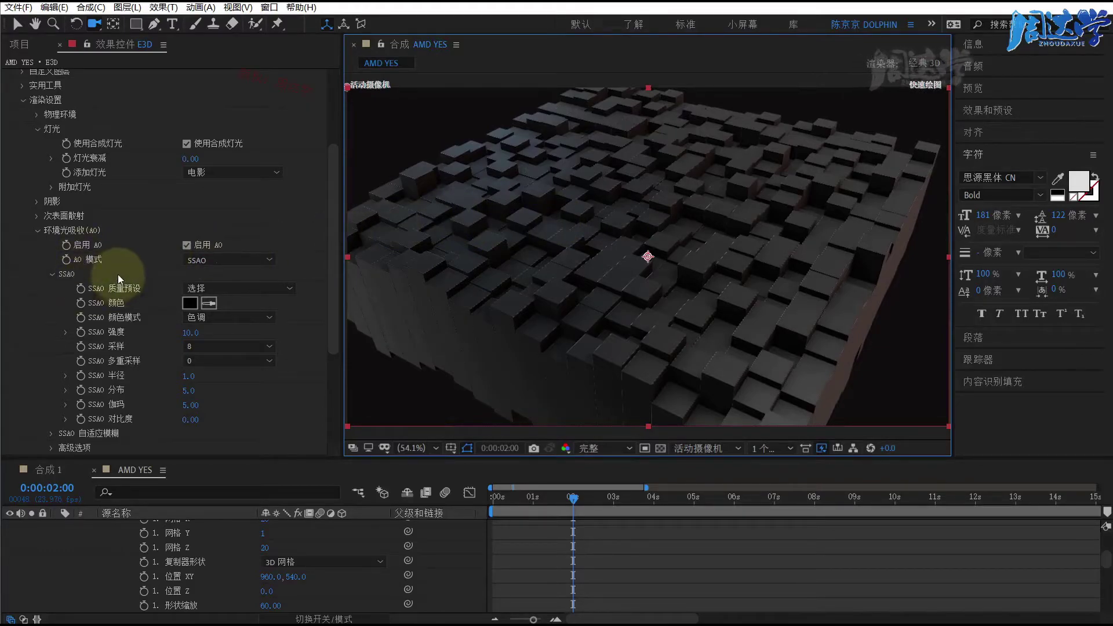
scroll(105, 287, up, 2)
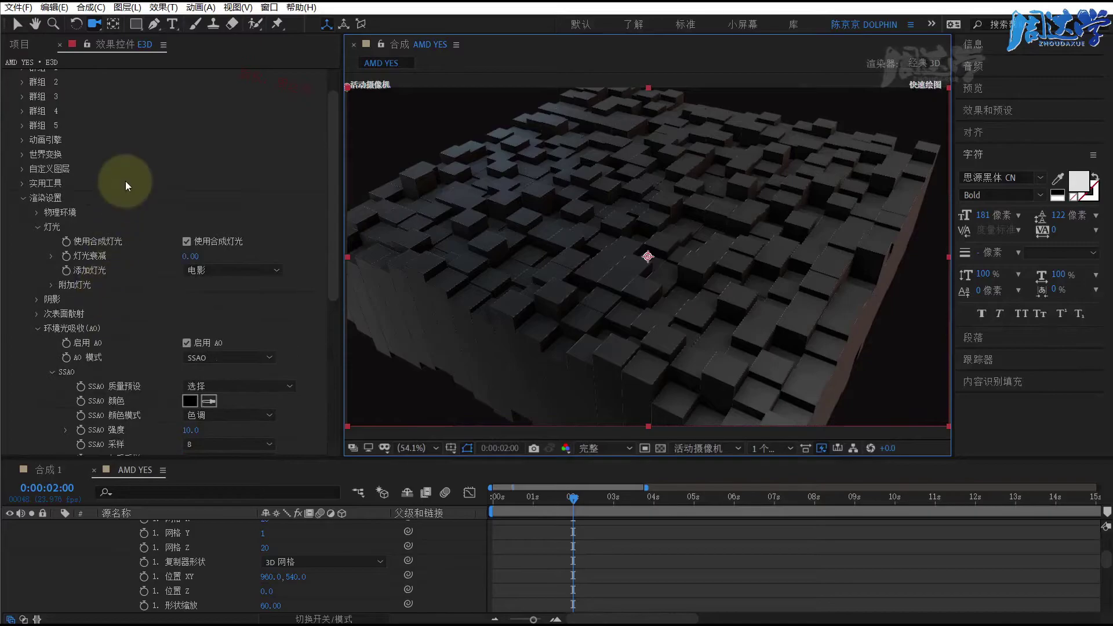
scroll(56, 232, up, 3)
click(23, 236)
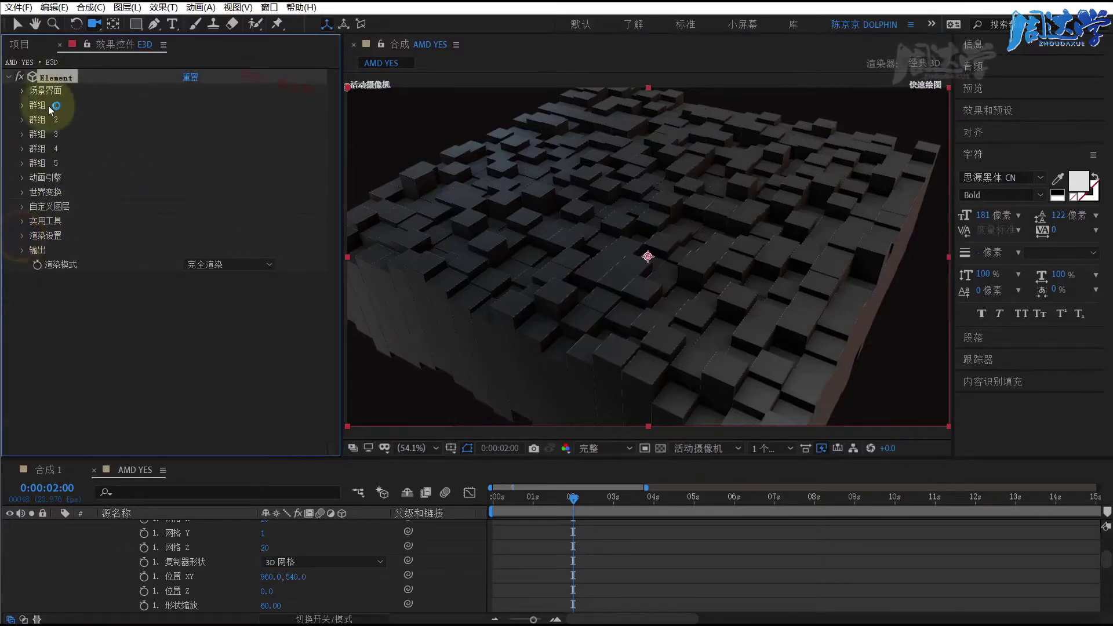
- Enter Element's Scene Setup and select the 组文件夹 holding the box model
click(23, 91)
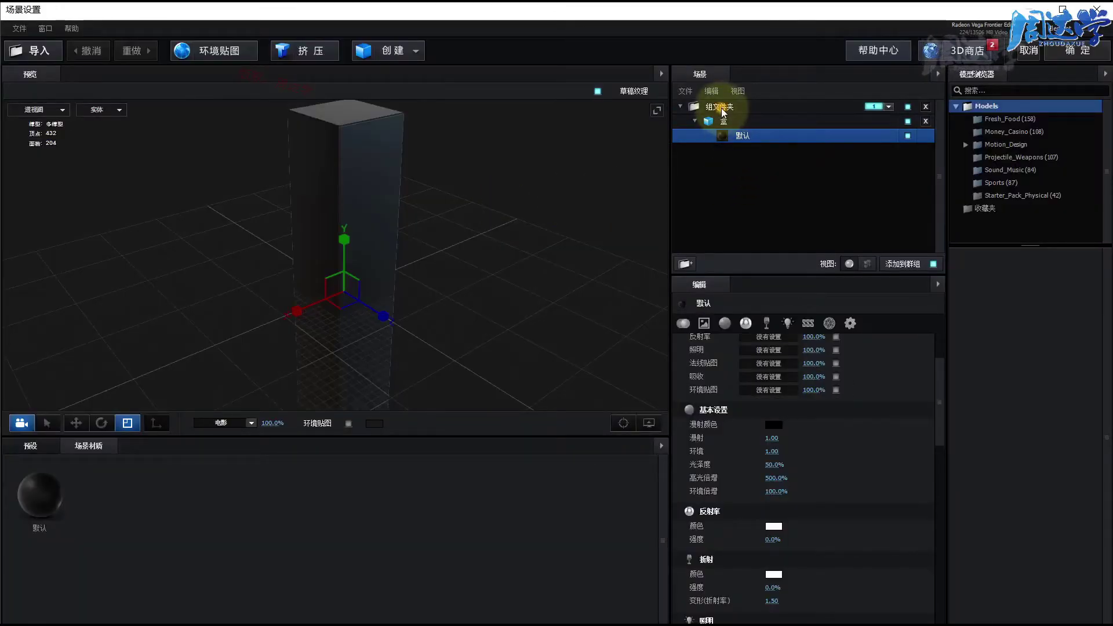
click(723, 112)
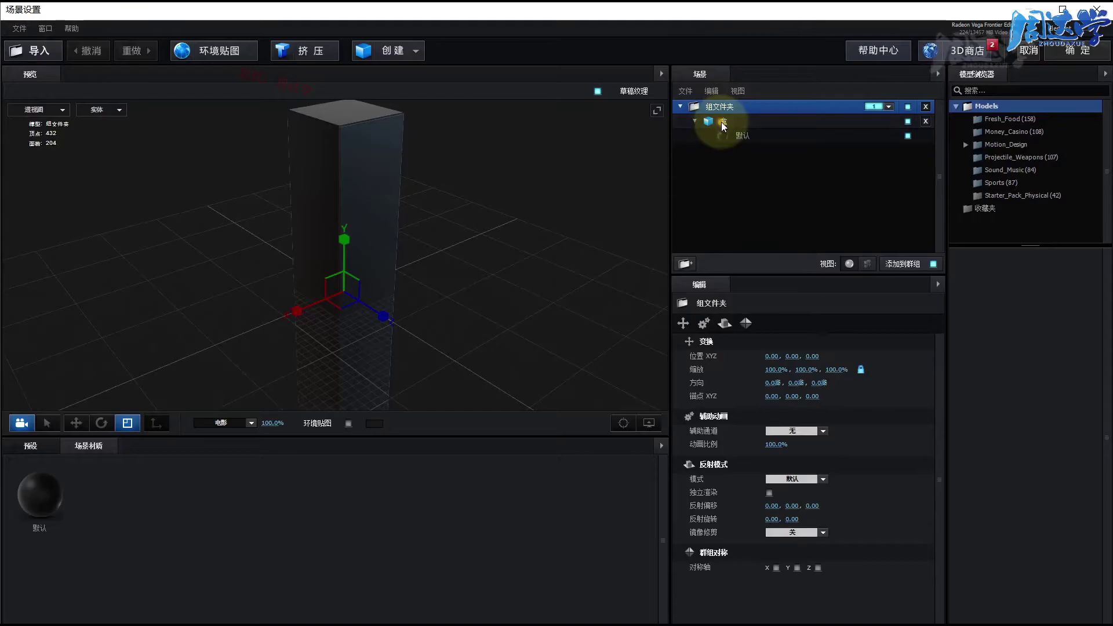
click(721, 122)
click(720, 109)
- Duplicate the group folder with 复制模型, assign the copy to group 2, and apply
right_click(722, 112)
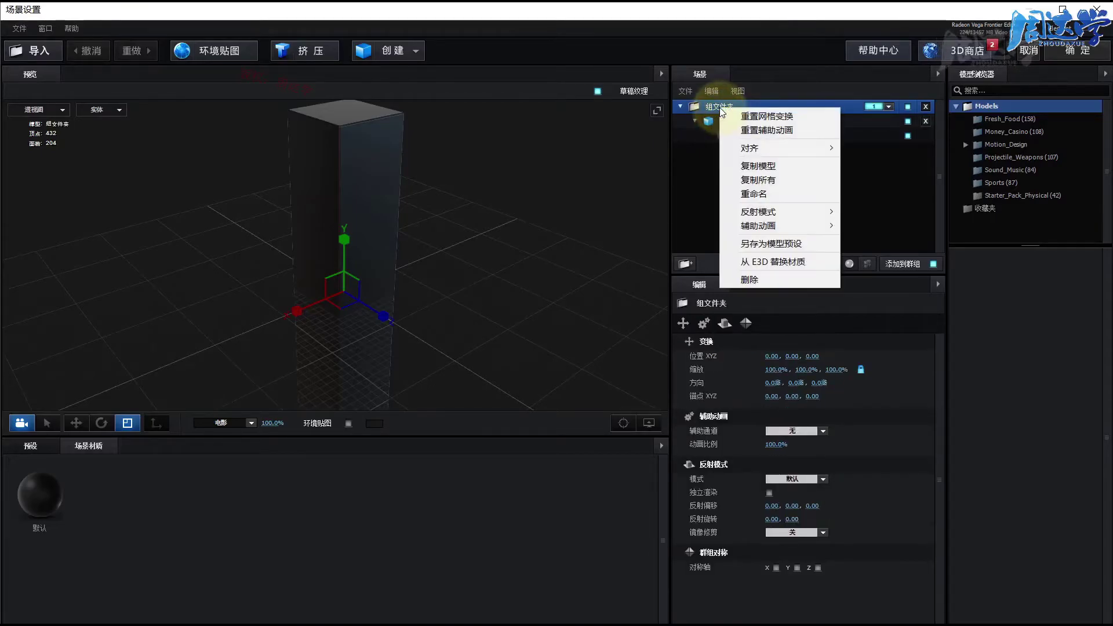
click(753, 166)
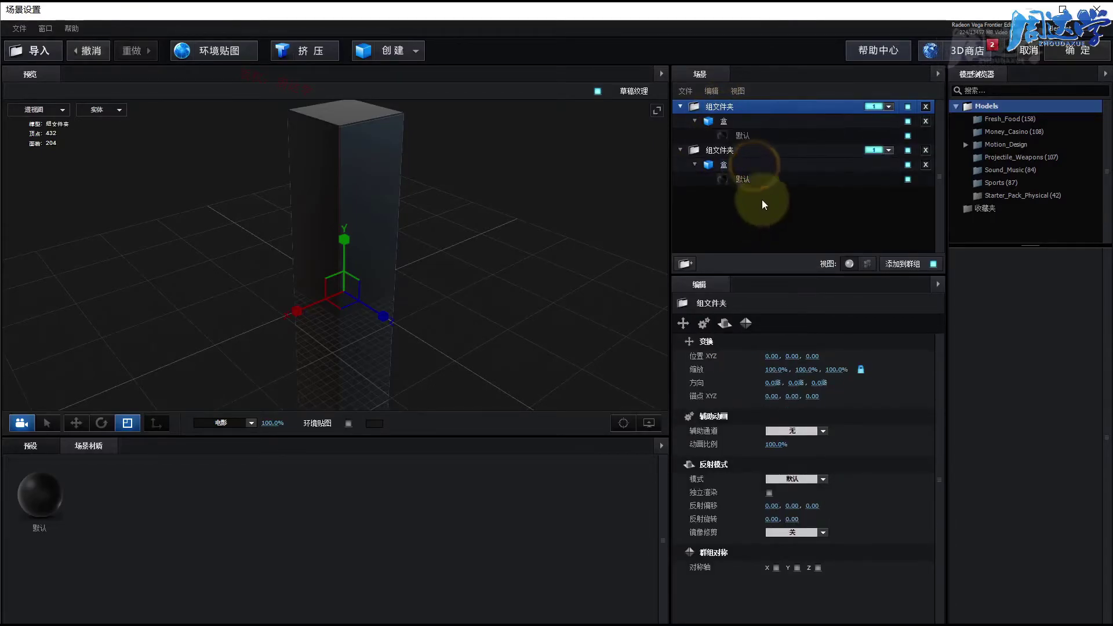
click(887, 152)
click(771, 225)
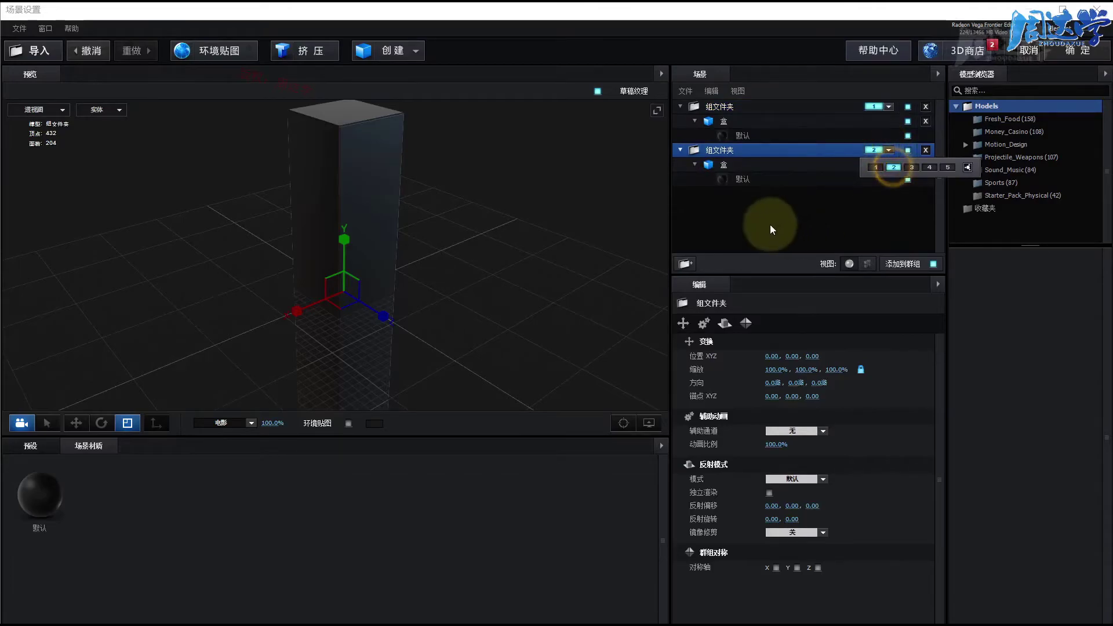
click(1077, 51)
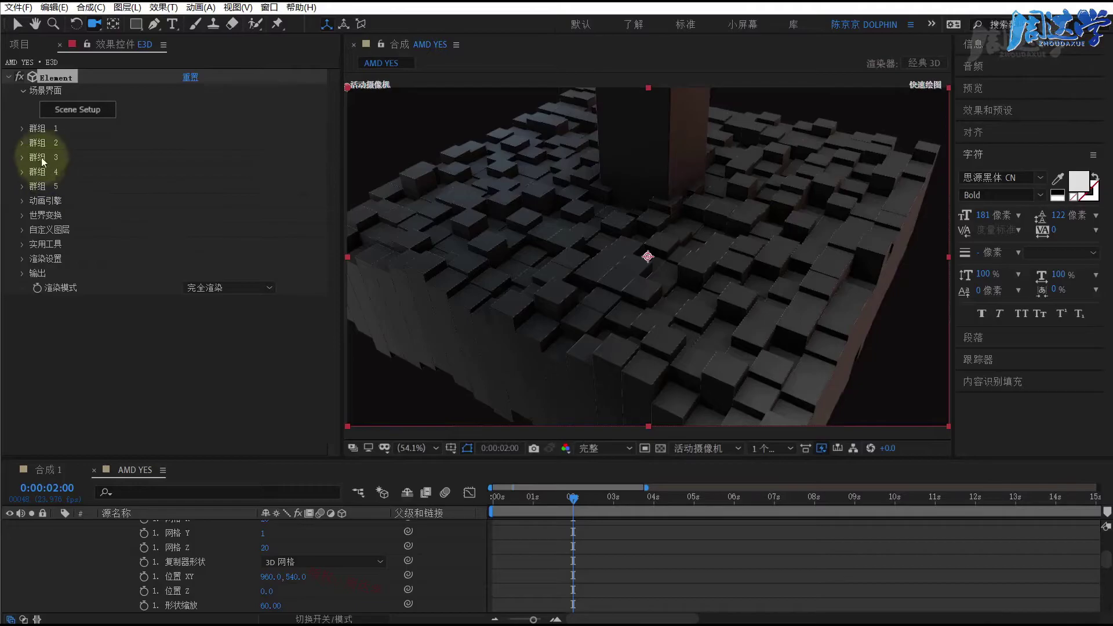
- Copy group 1's settings via 拷贝/粘贴群组, paste them into 群组 2, and collapse both groups
click(23, 128)
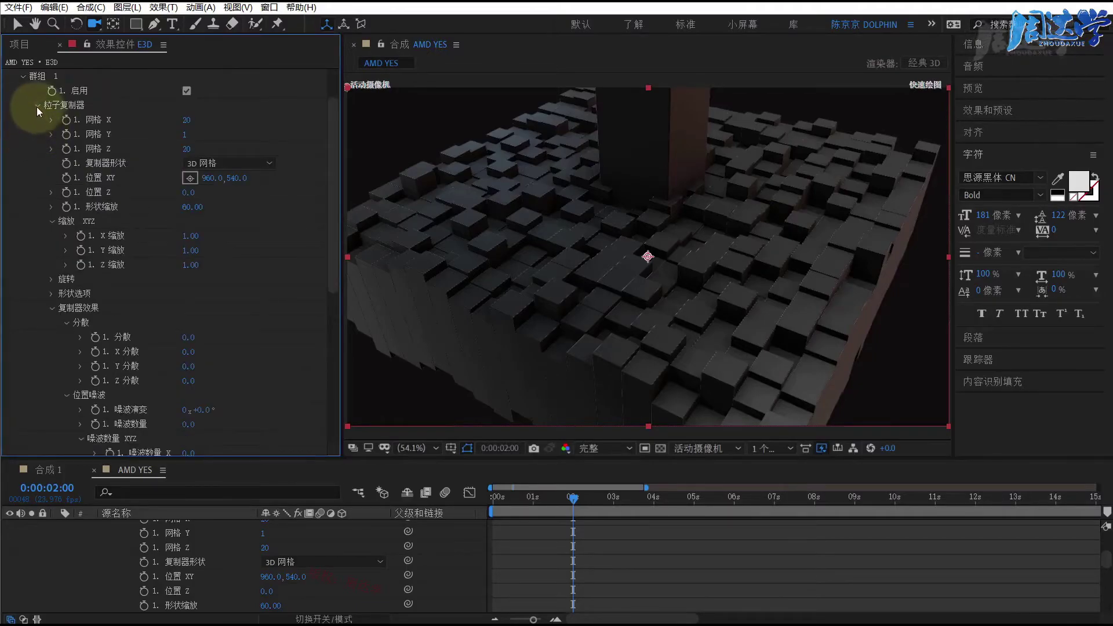
click(37, 107)
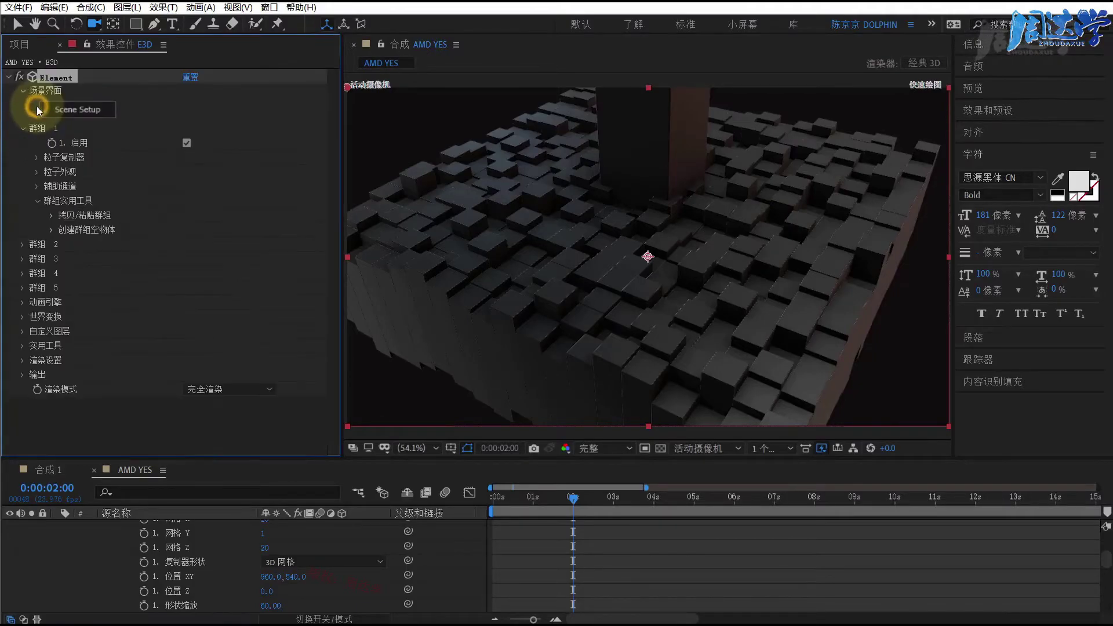
click(51, 215)
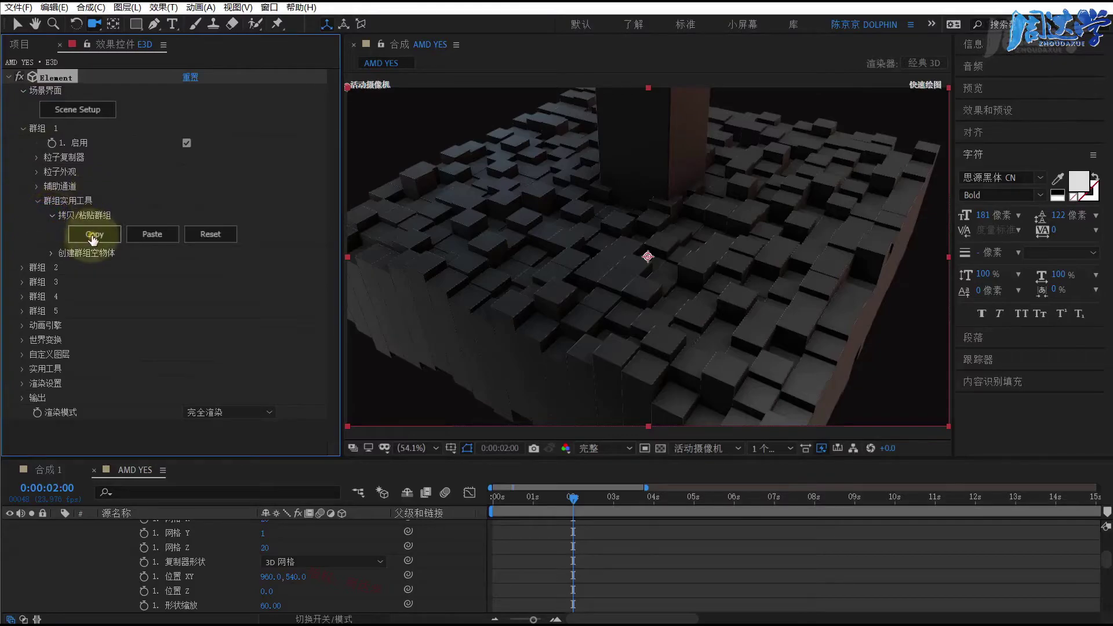
click(22, 268)
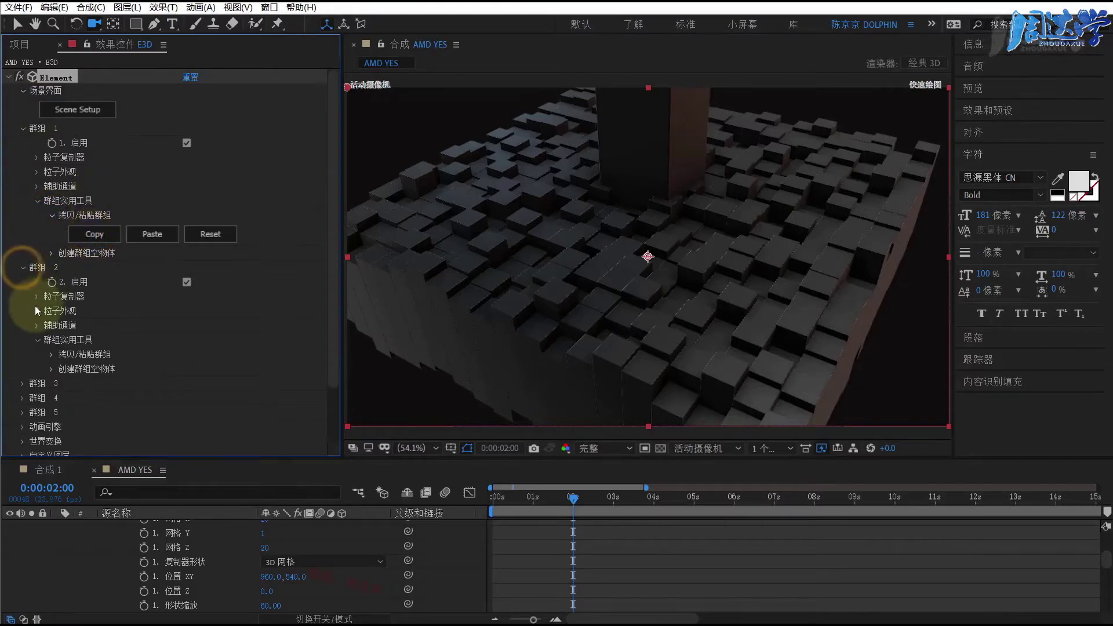
click(52, 354)
click(153, 374)
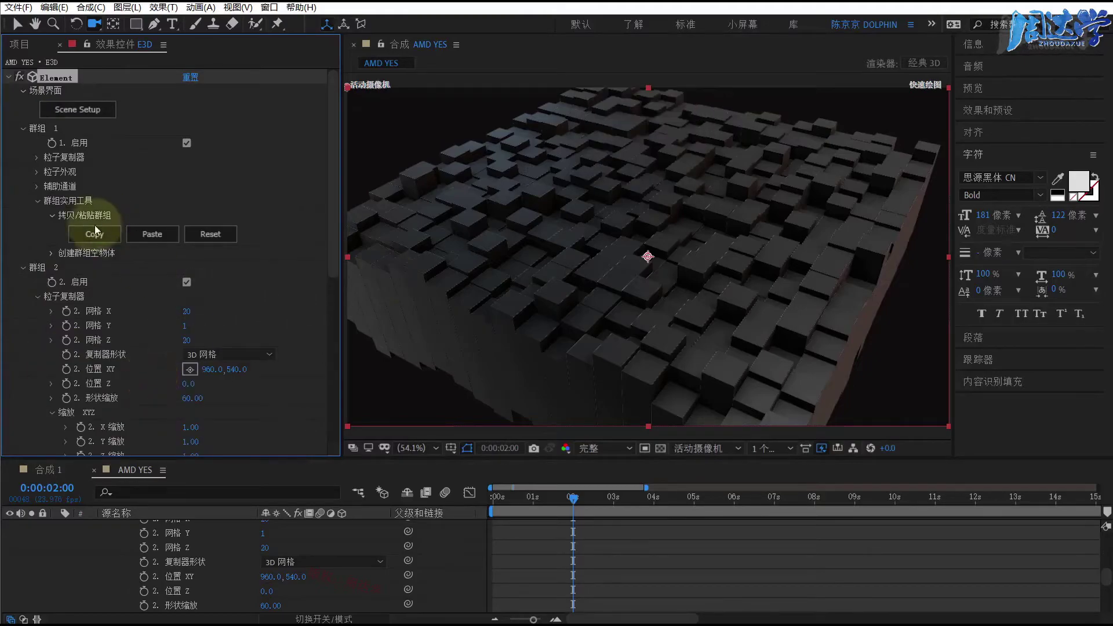
click(23, 128)
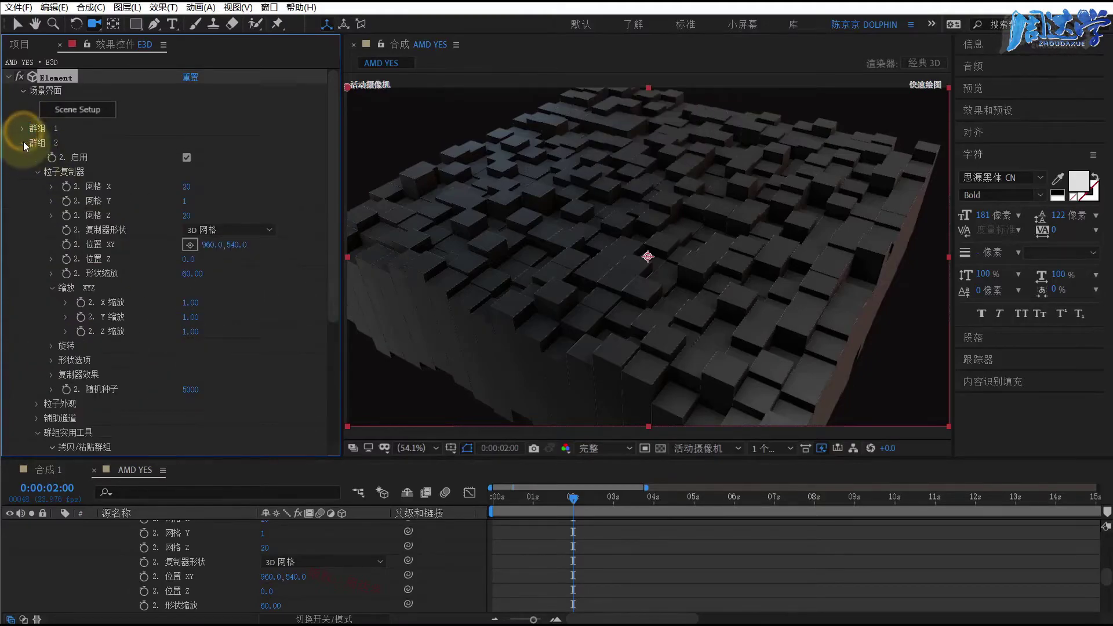
click(24, 143)
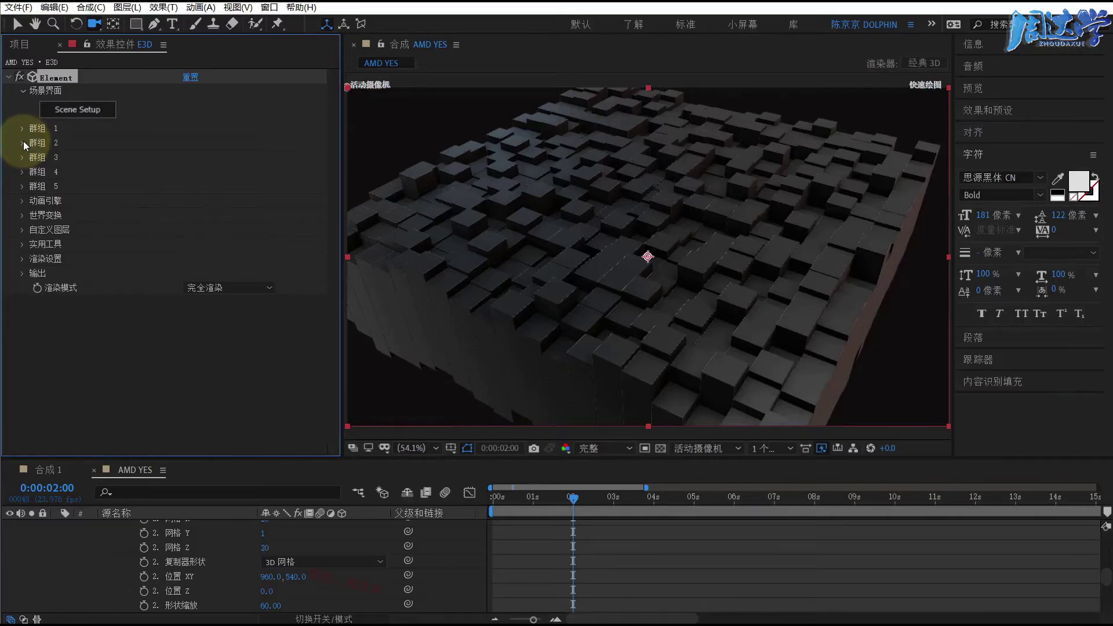
- Set group 2's 粒子复制器 position to 960, 800 and enable 群组 2
click(23, 143)
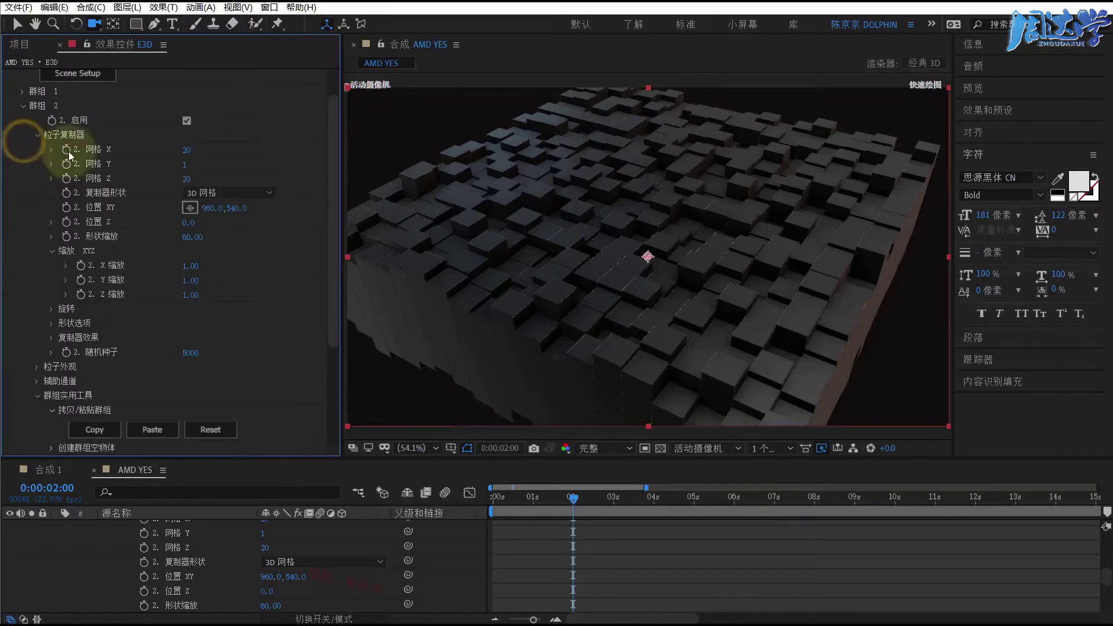
mouse_move(238, 209)
mouse_down()
mouse_move(386, 221)
mouse_move(135, 196)
mouse_move(347, 216)
mouse_up()
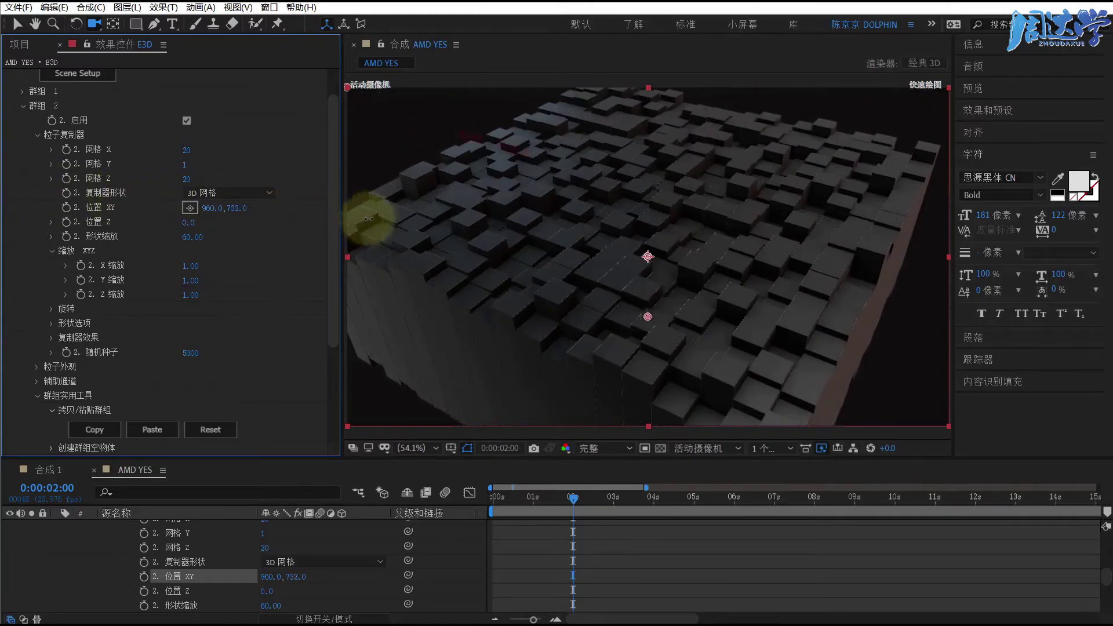
drag(369, 219, 415, 219)
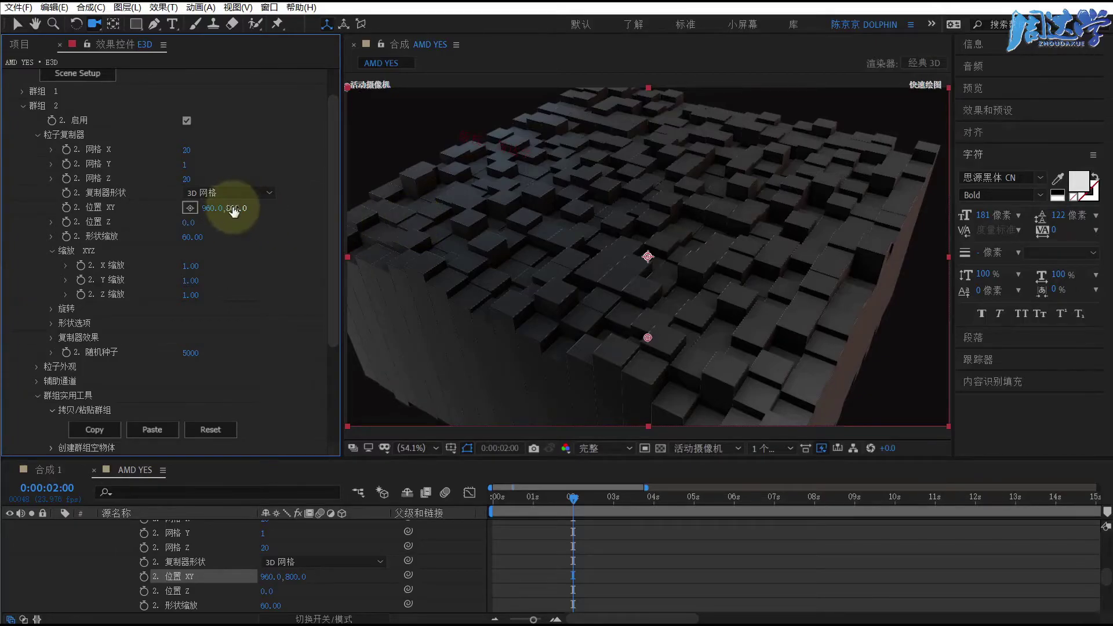
drag(415, 219, 196, 148)
scroll(192, 142, up, 2)
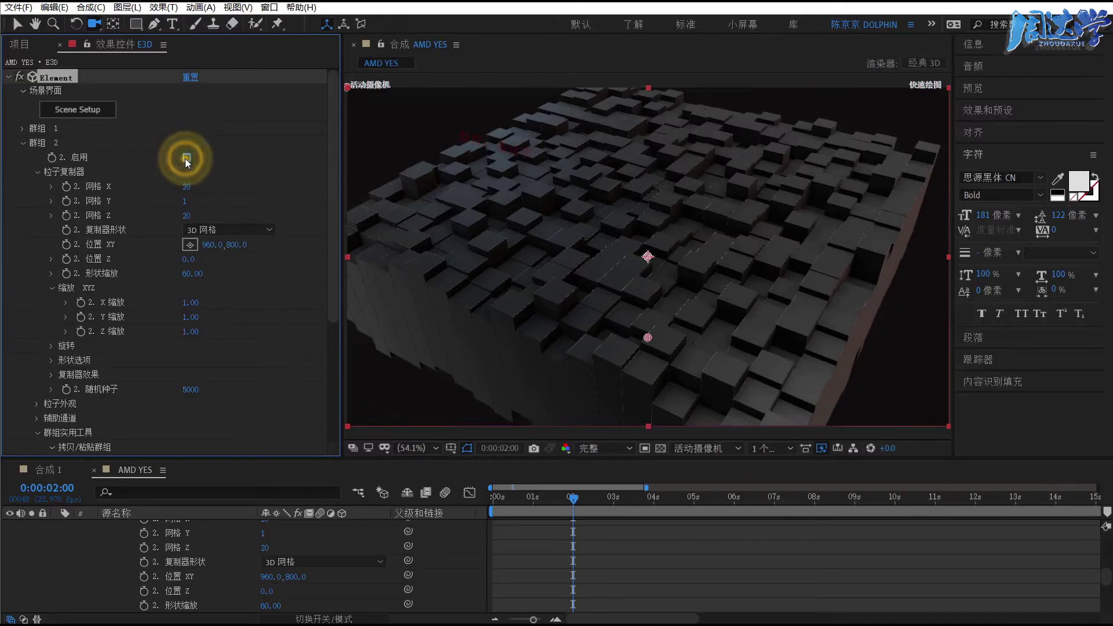
click(186, 159)
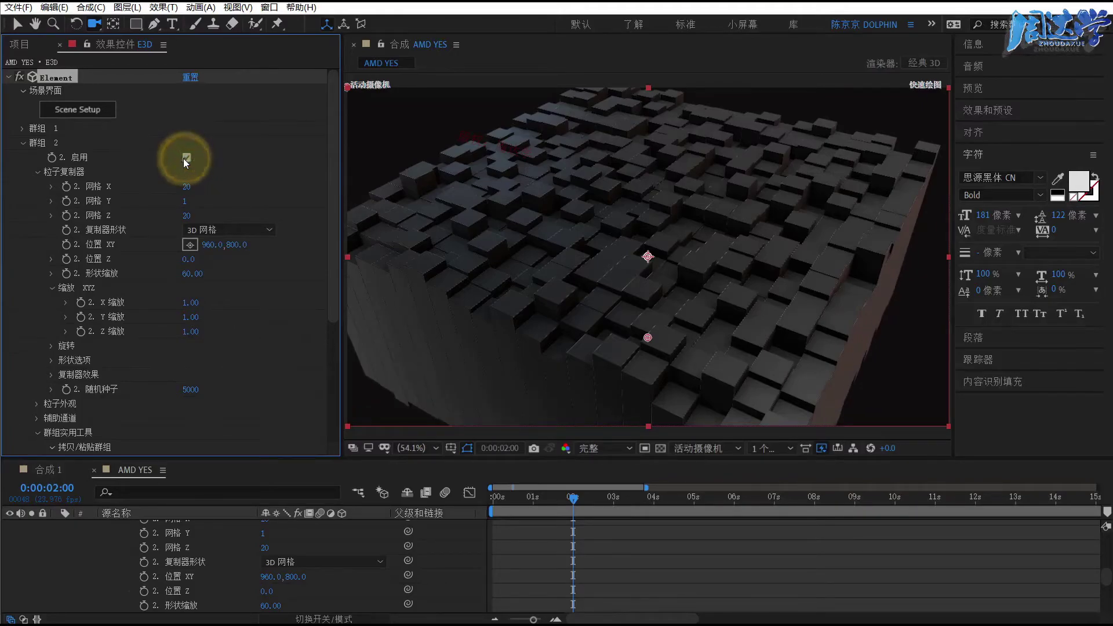
click(23, 142)
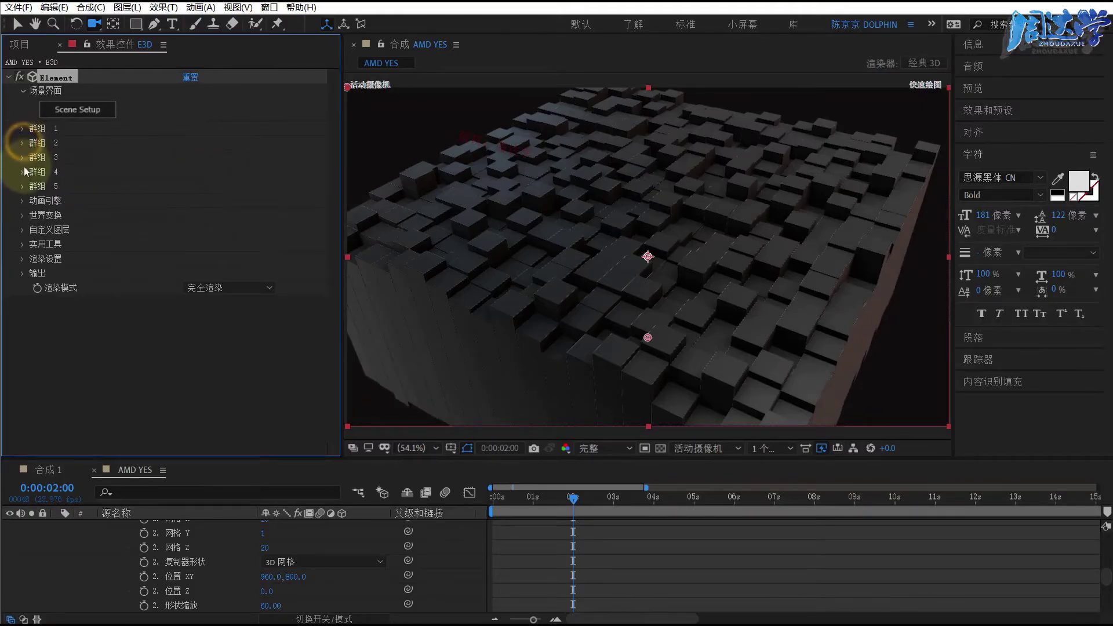
- Enable the Animation Engine and preview the transition at 56% with smoothness 20
click(22, 200)
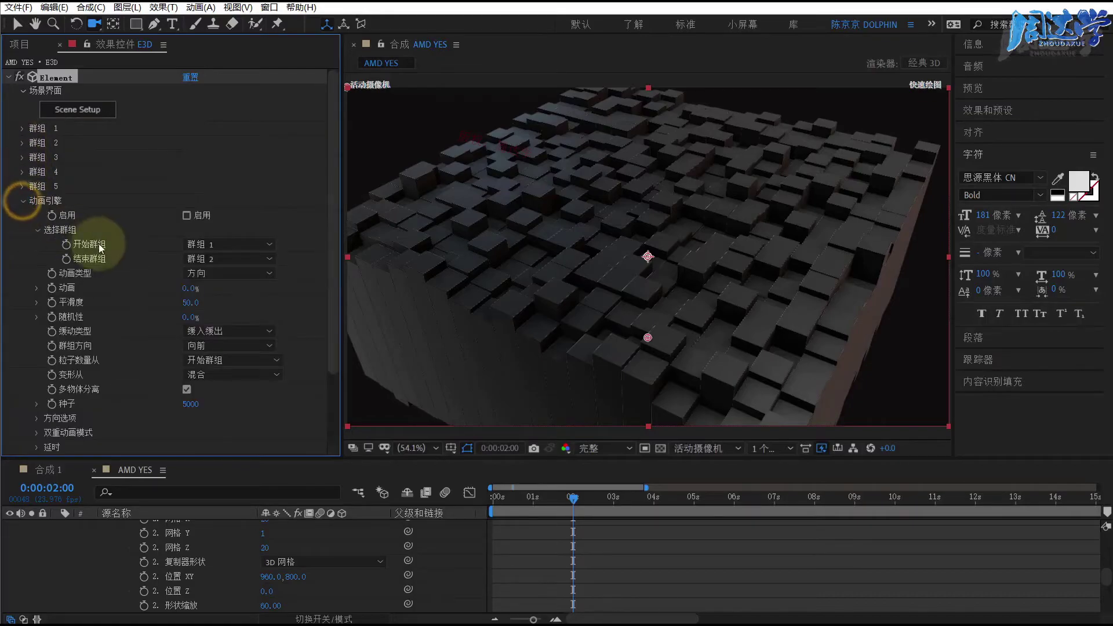
click(186, 215)
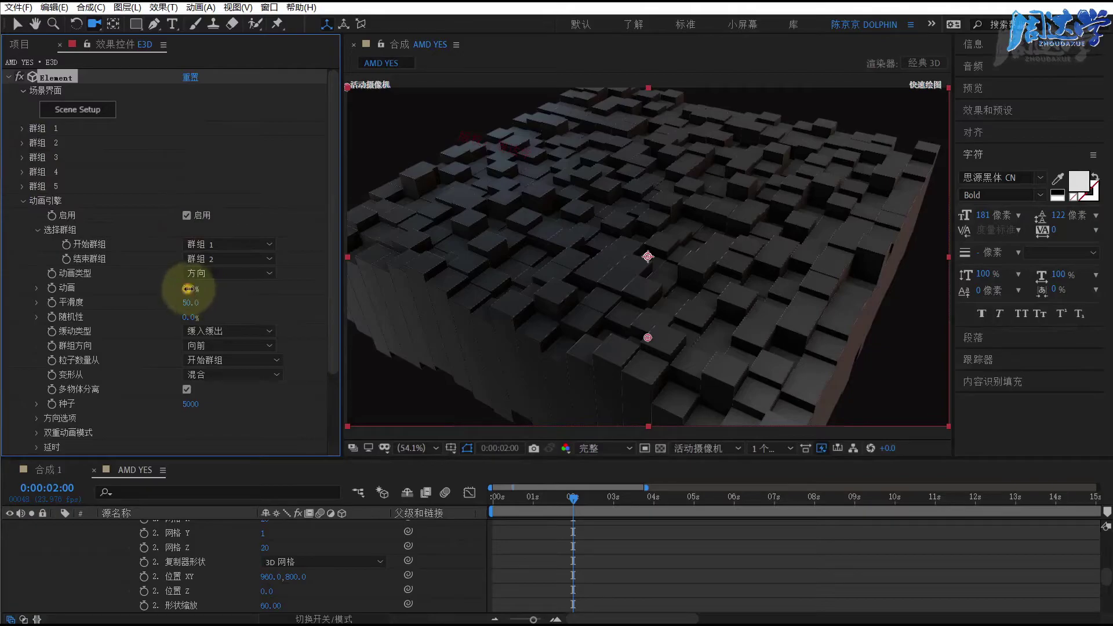
mouse_move(188, 288)
mouse_down()
mouse_move(244, 300)
mouse_move(211, 302)
mouse_up()
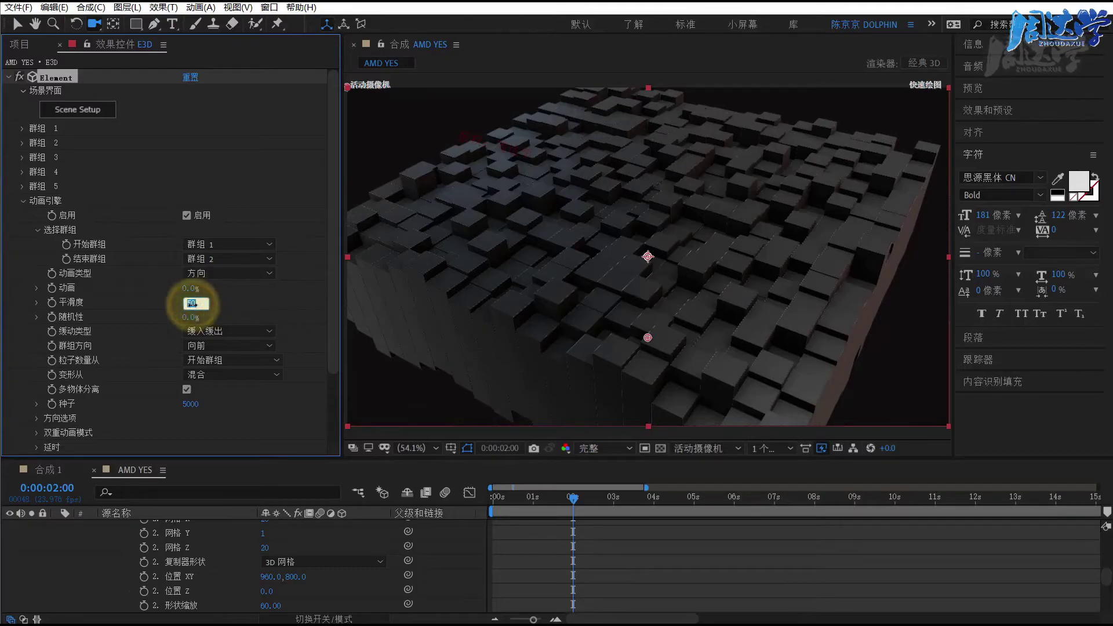
text(20)
click(232, 305)
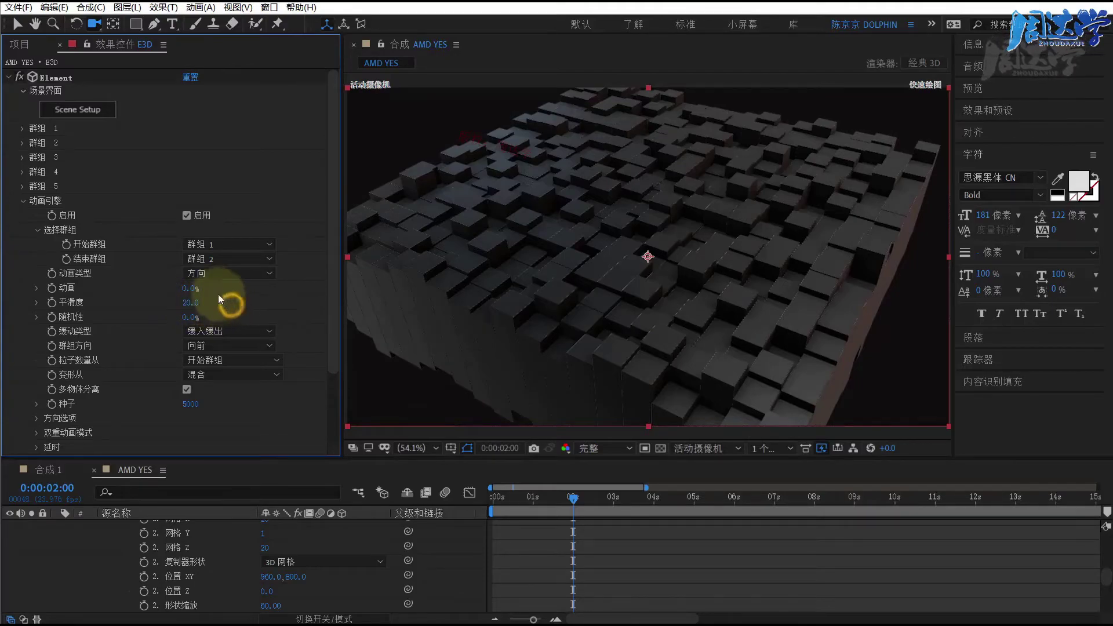
mouse_move(188, 288)
mouse_down()
mouse_move(318, 293)
mouse_move(200, 289)
mouse_up()
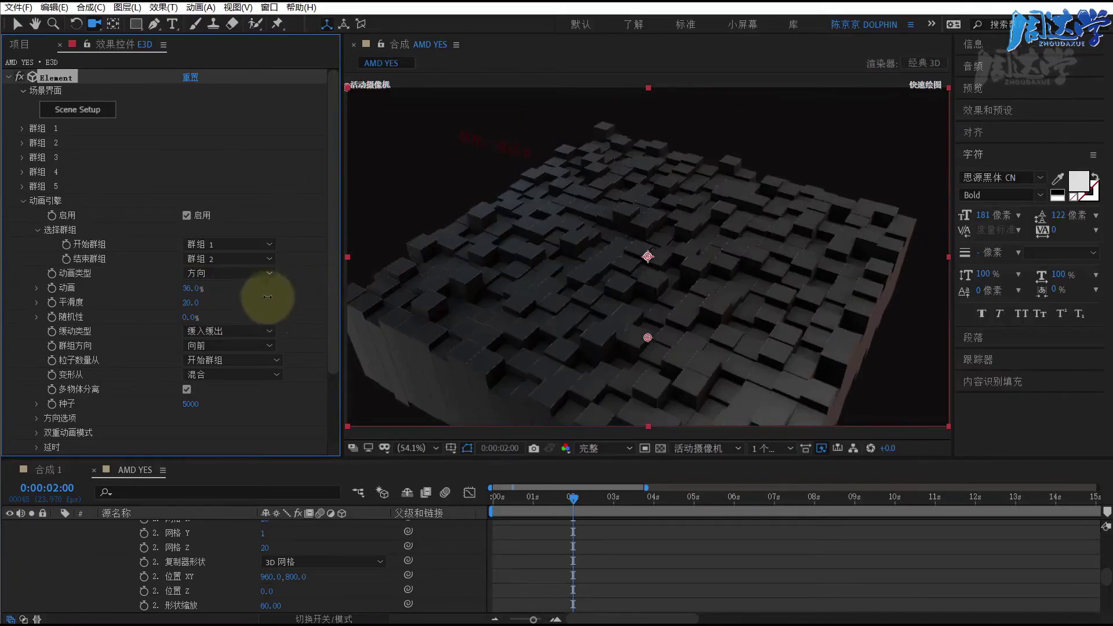
- Lower 平滑度 to 15 and preview the transition at about half progress
click(194, 303)
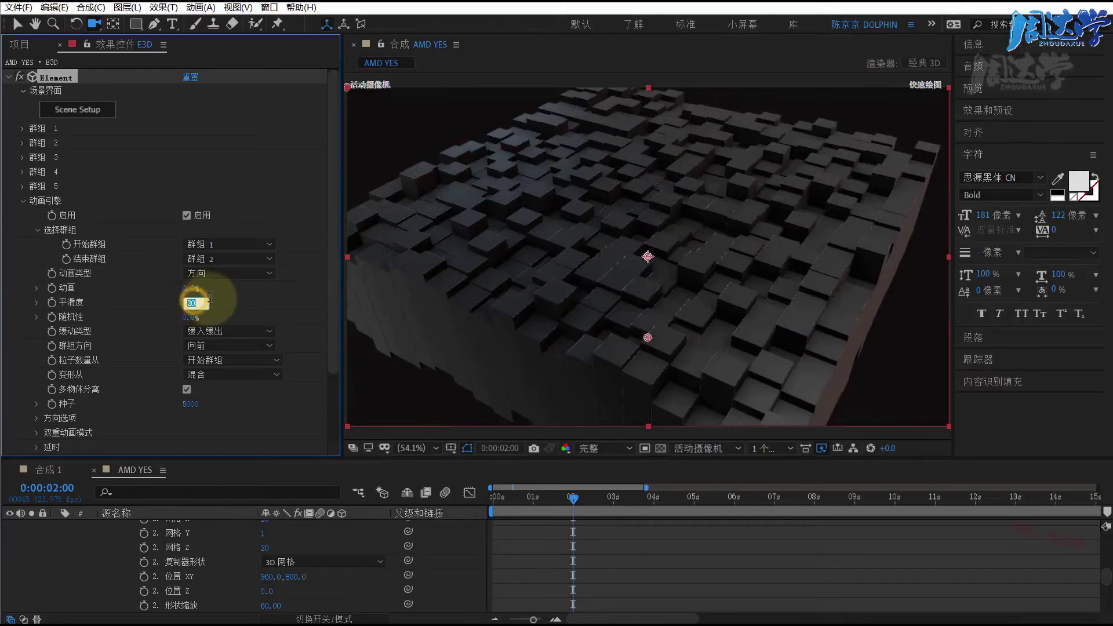
text(26)
mouse_move(185, 303)
mouse_down()
mouse_move(212, 304)
mouse_move(158, 304)
mouse_up()
text(15)
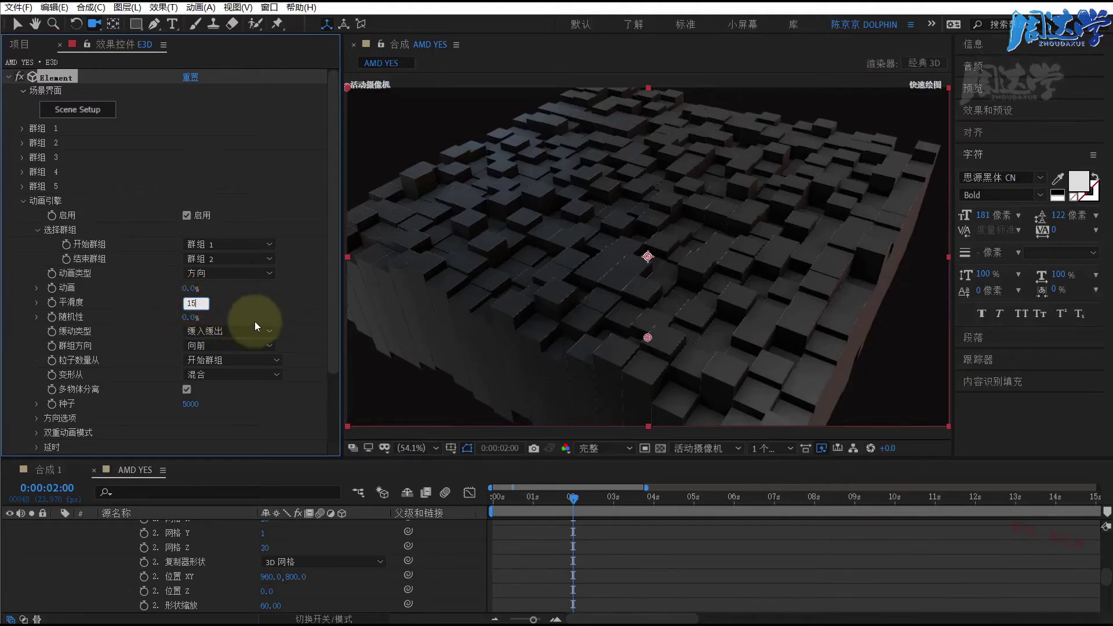
click(253, 307)
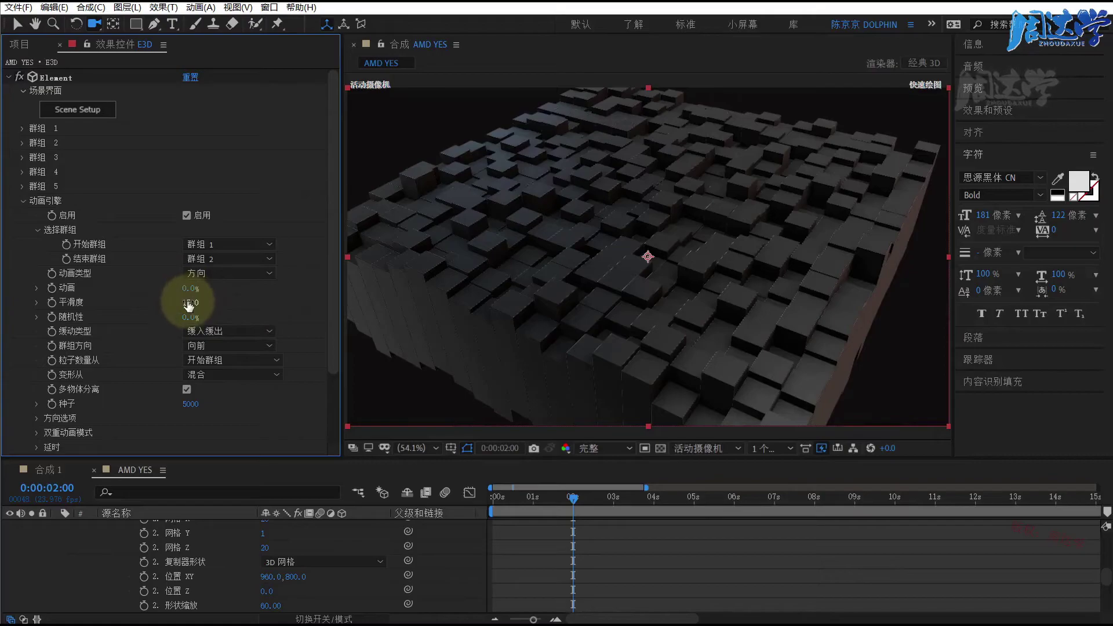
drag(188, 292, 209, 274)
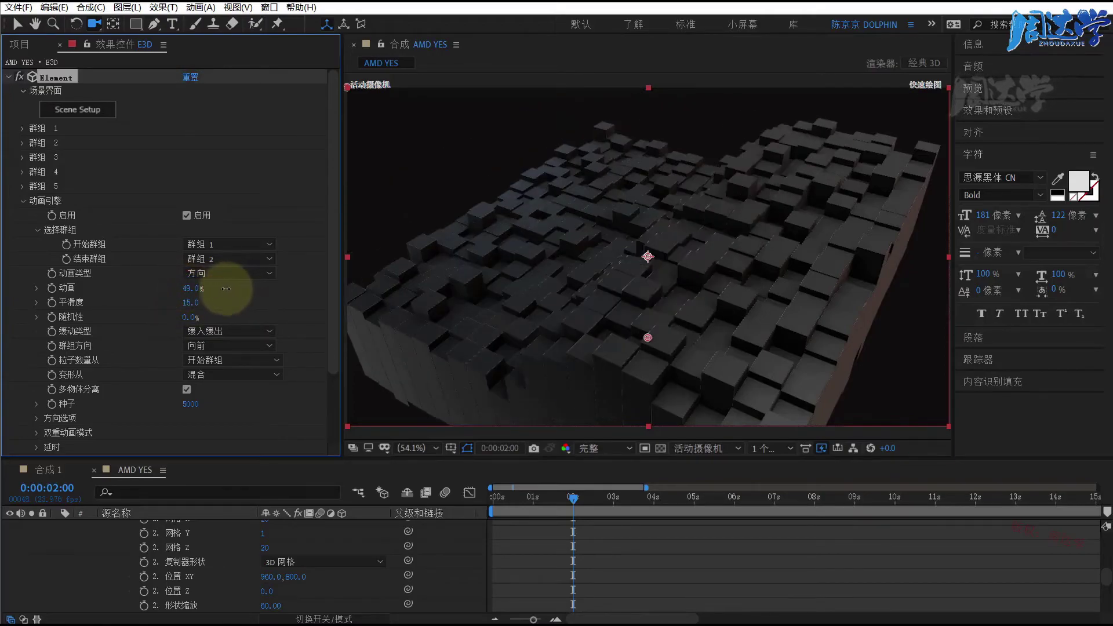
click(210, 273)
- Make the transition type 径向, set smoothness to 10, and return the playhead to 0 seconds
click(218, 312)
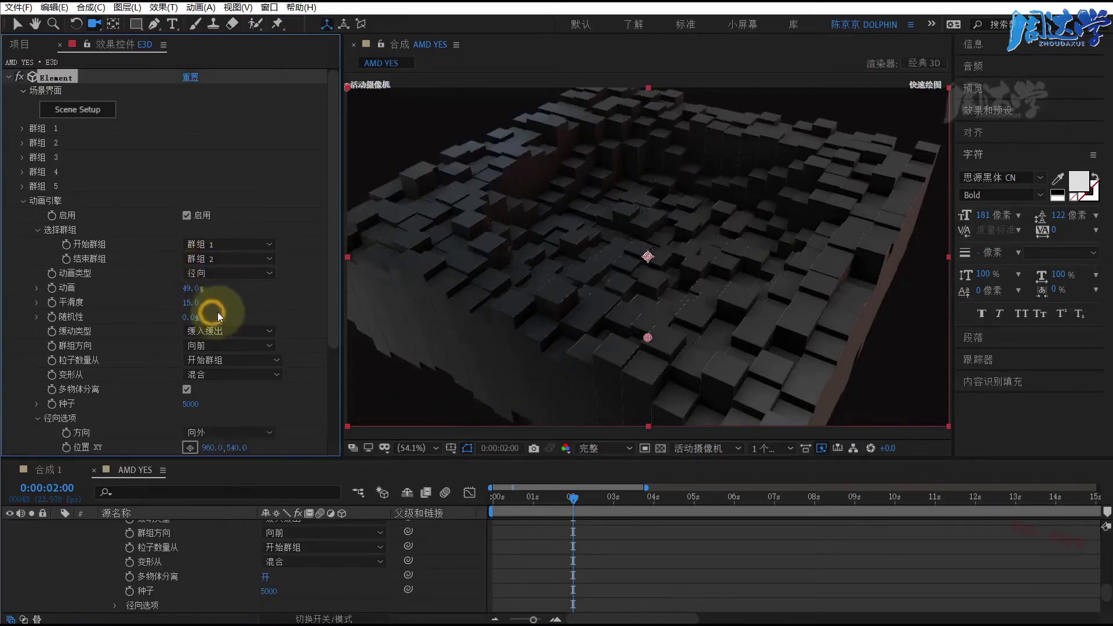
mouse_move(193, 292)
mouse_down()
mouse_move(138, 302)
mouse_move(175, 304)
mouse_up()
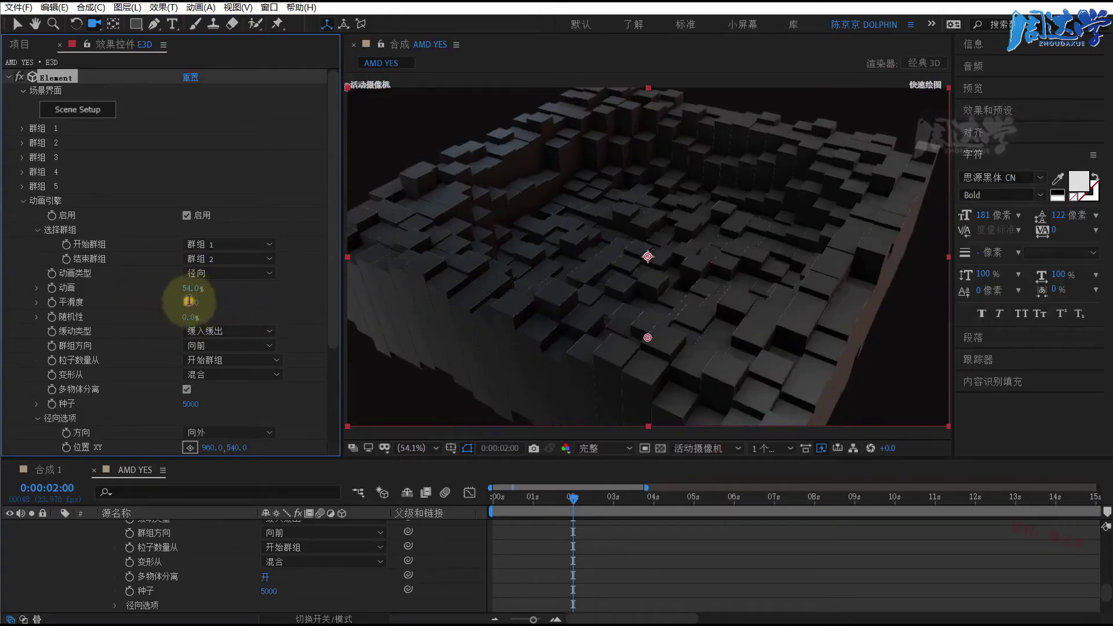
click(241, 304)
mouse_move(573, 497)
mouse_down()
mouse_move(481, 506)
mouse_move(546, 513)
mouse_move(433, 501)
mouse_up()
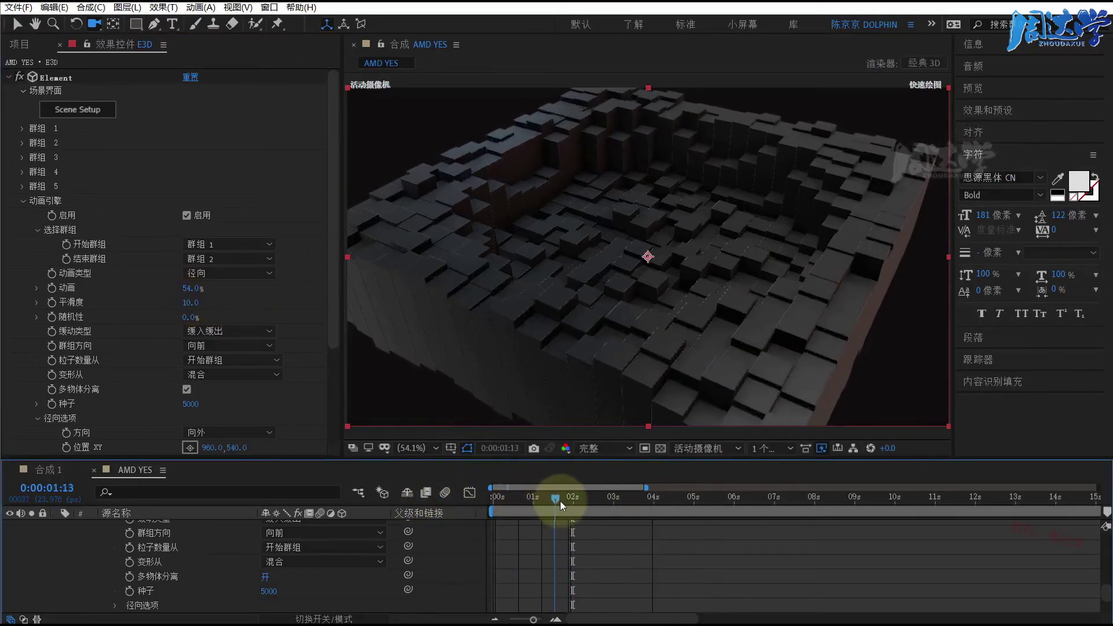
mouse_move(521, 499)
mouse_down()
mouse_move(548, 499)
mouse_move(492, 498)
mouse_up()
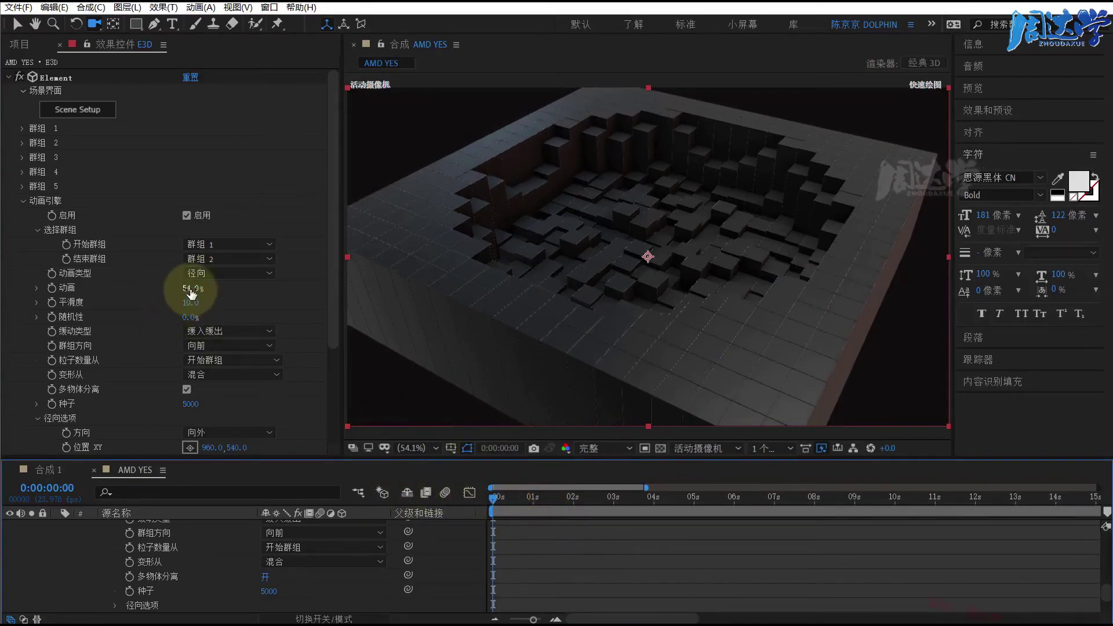
- Keyframe the 动画 amount at 0% at the composition start
drag(189, 291, 78, 291)
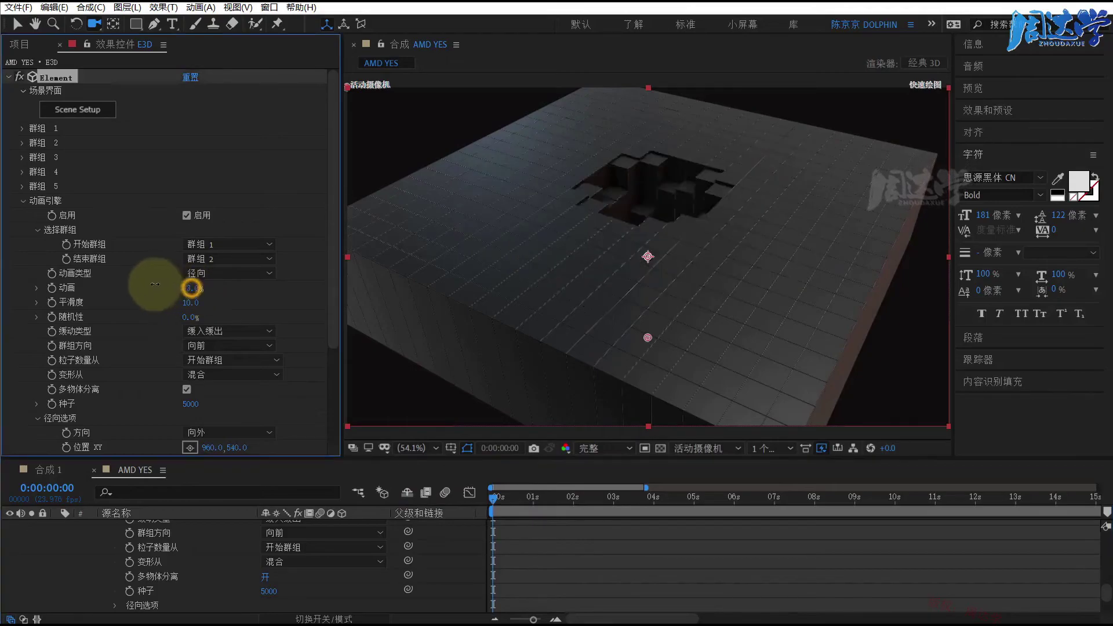
click(52, 287)
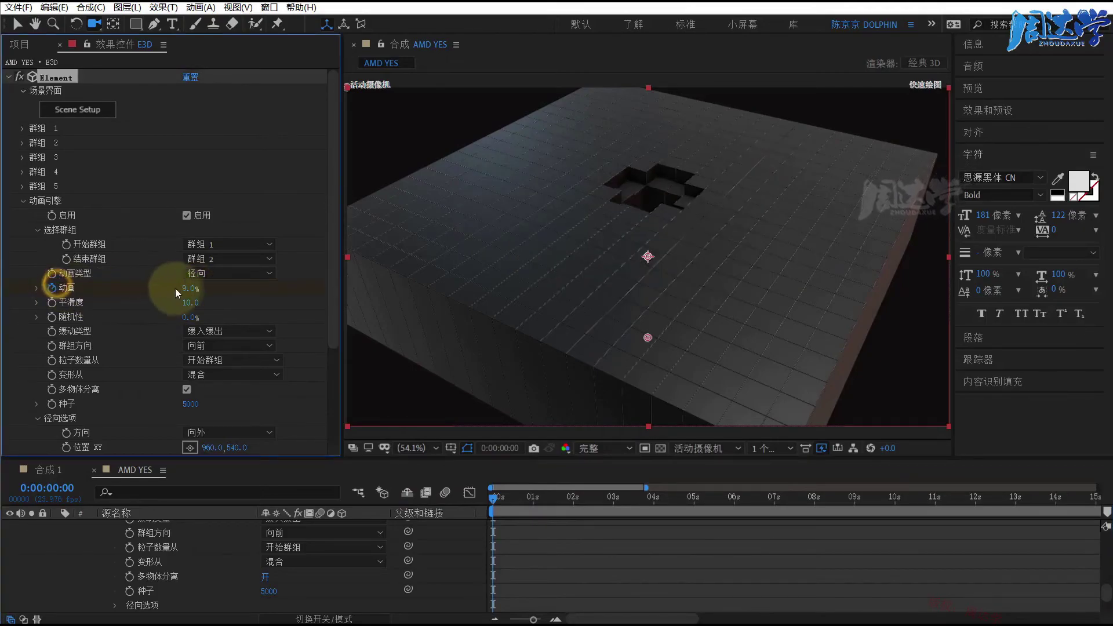
text(0)
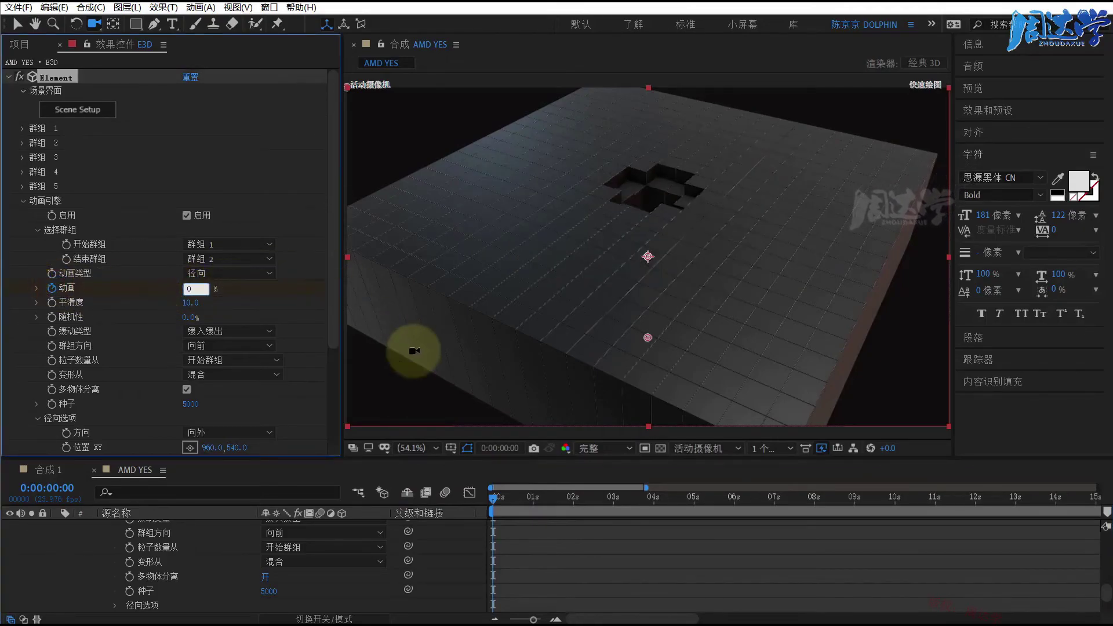
key(Return)
drag(492, 497, 573, 500)
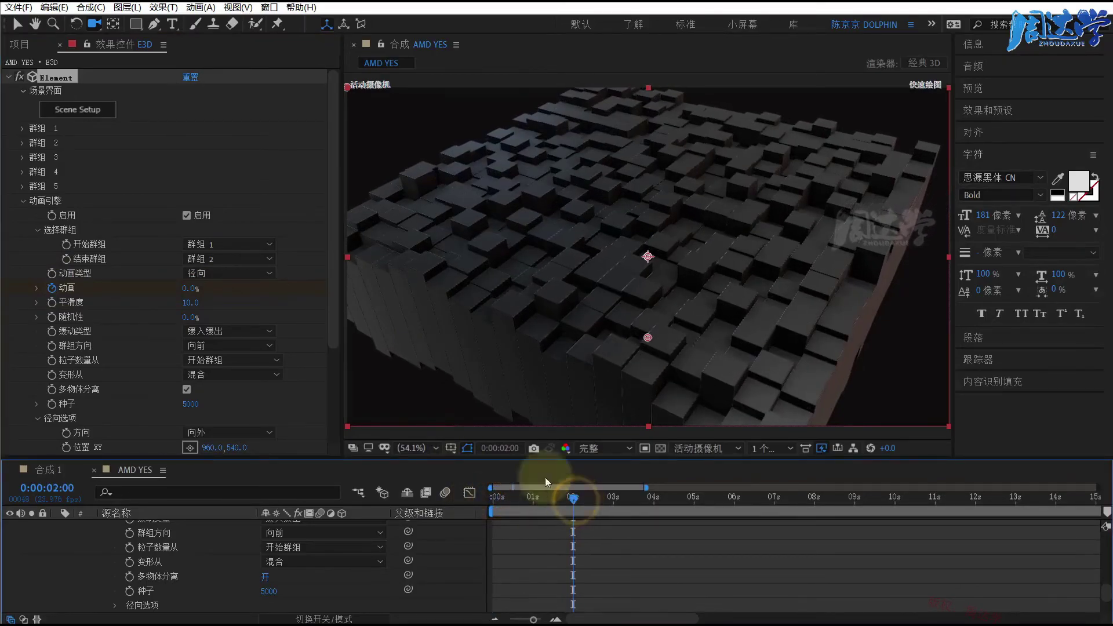
- Keyframe 动画 at 100% at two seconds and preview the transition
drag(185, 288, 335, 298)
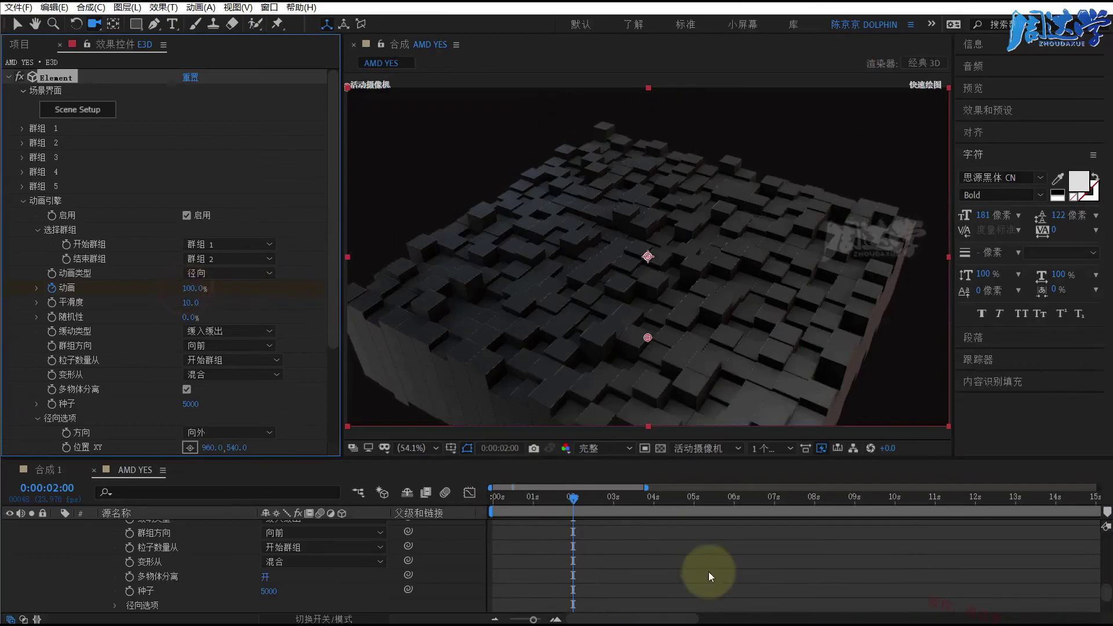
drag(565, 502, 554, 513)
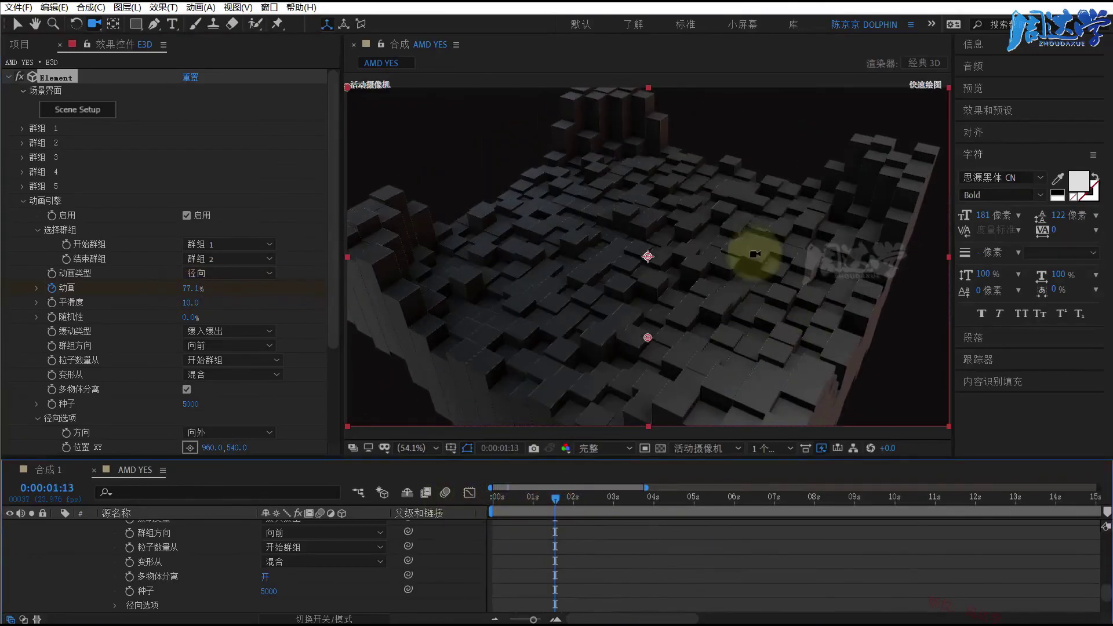
click(333, 175)
drag(334, 195, 330, 242)
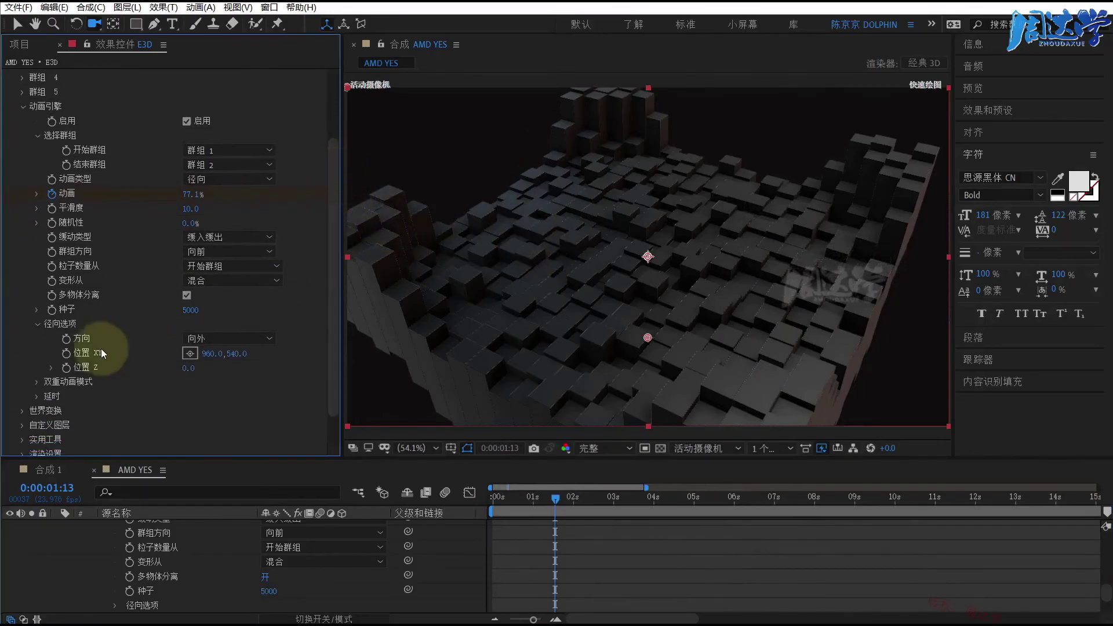
- Set 双重动画类型 to 统一, fold the dual-mode and radial options, and scrub the morph
click(36, 381)
click(211, 398)
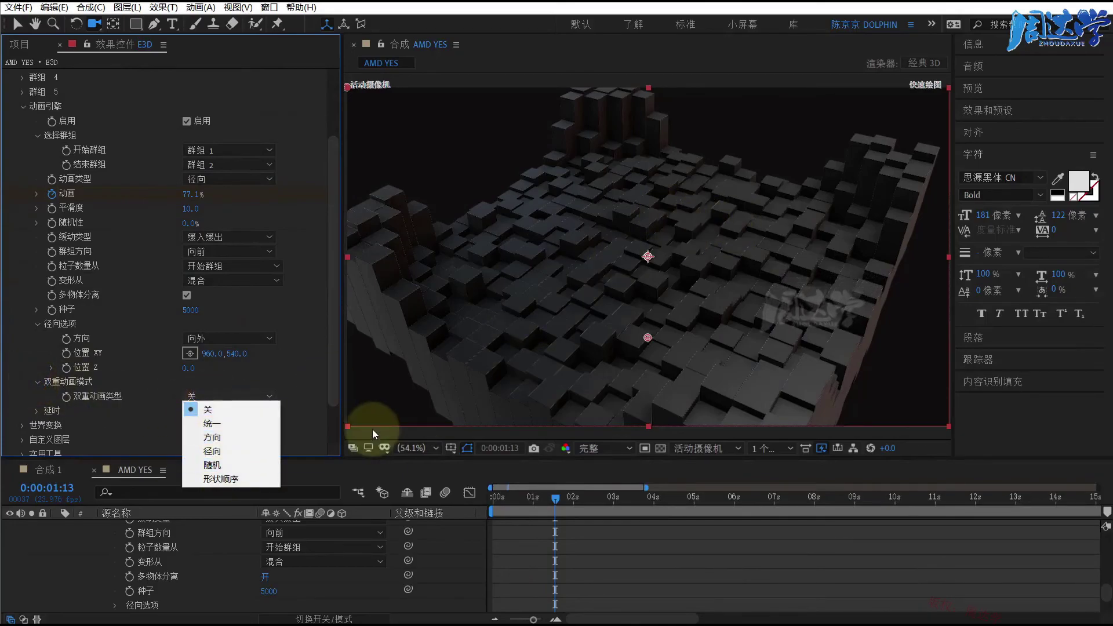
click(222, 425)
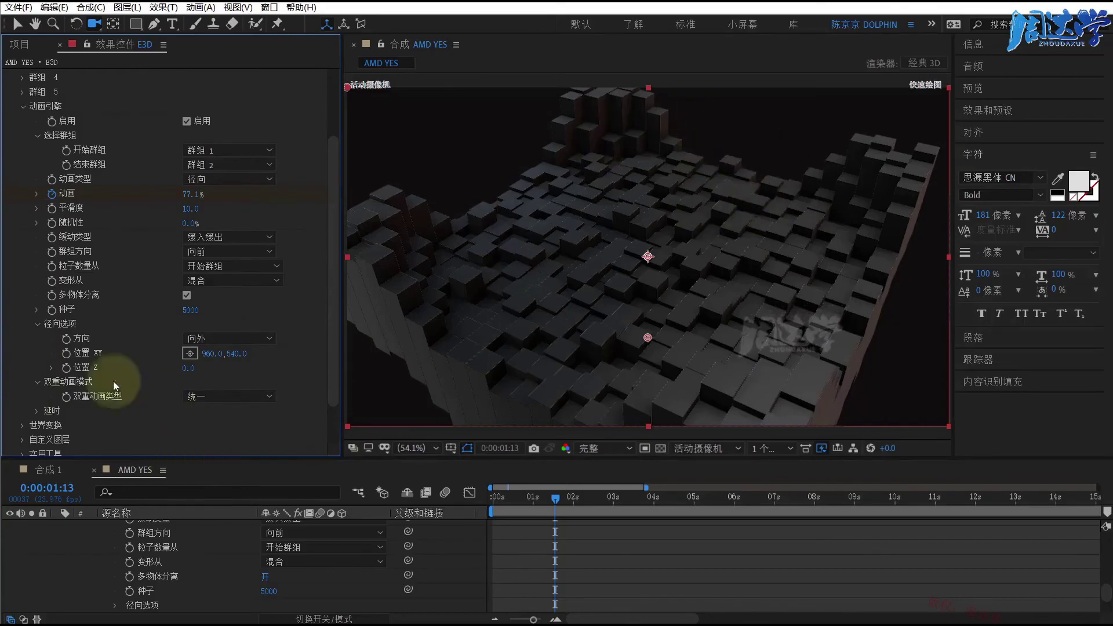
click(36, 380)
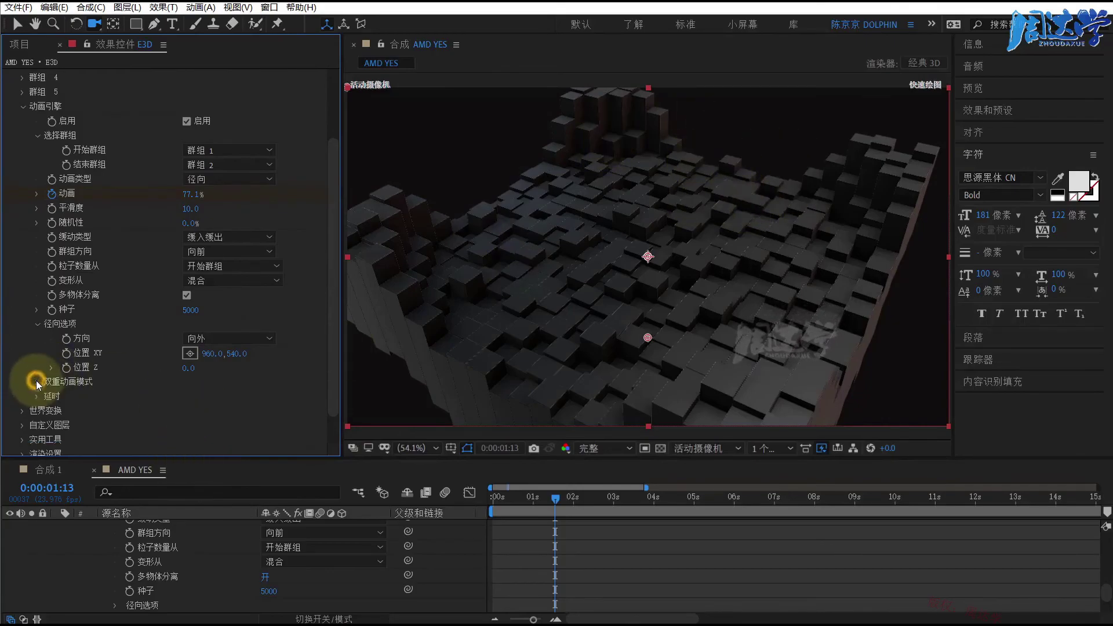
click(36, 323)
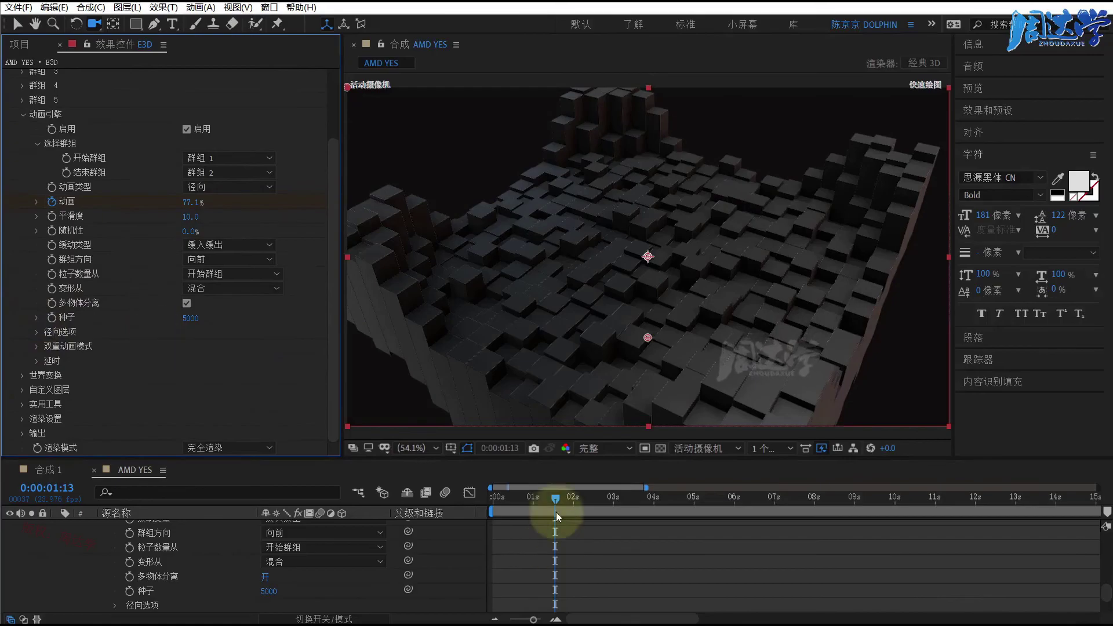
mouse_move(555, 513)
mouse_down()
mouse_move(570, 517)
mouse_move(528, 523)
mouse_up()
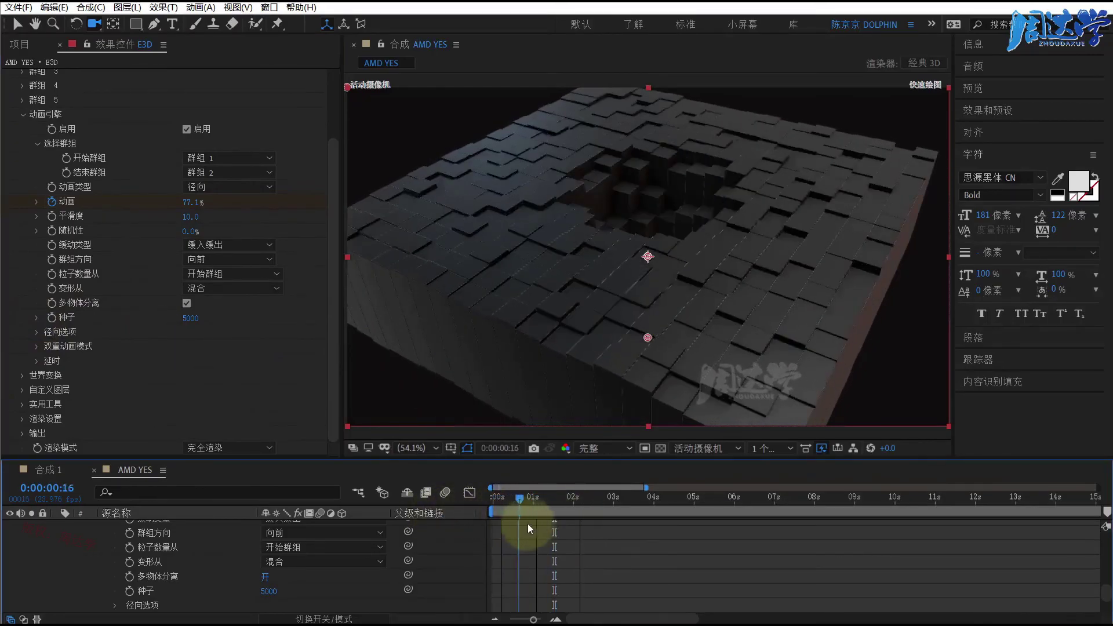
drag(527, 524, 547, 513)
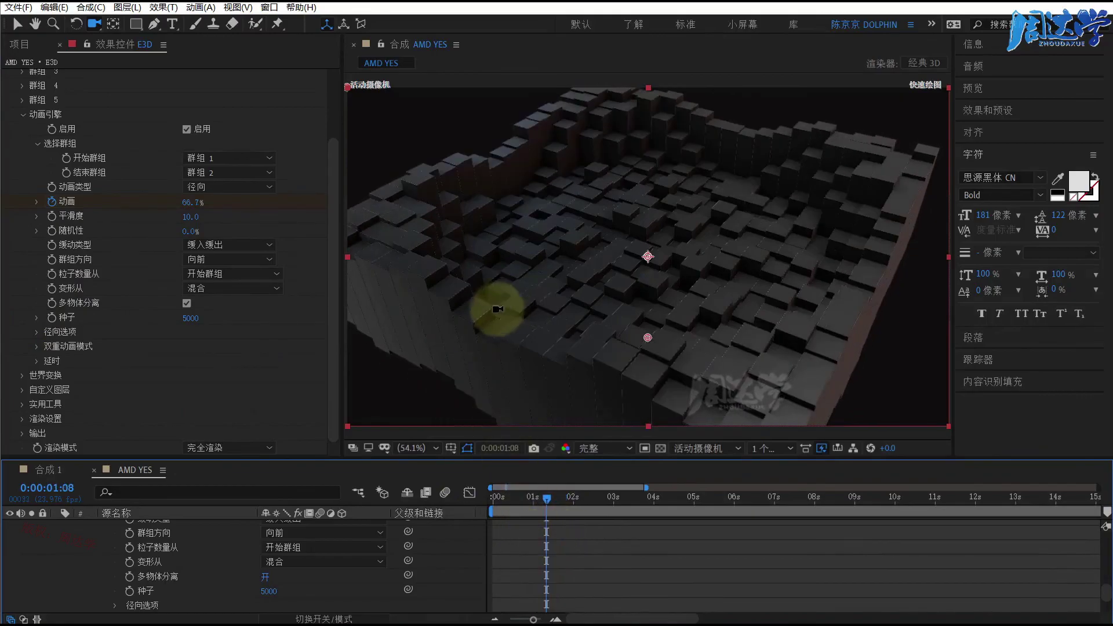
scroll(168, 305, up, 3)
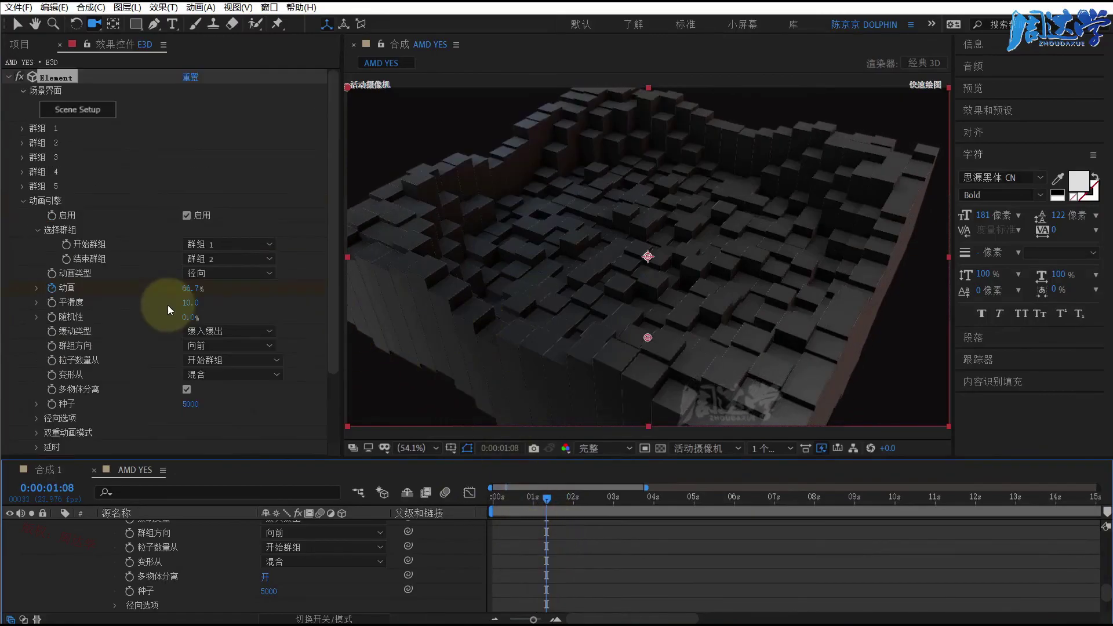
- Open Scene Setup, collapse both 组文件夹, and bring up the C:\Exercise Files\AMD folder
click(87, 110)
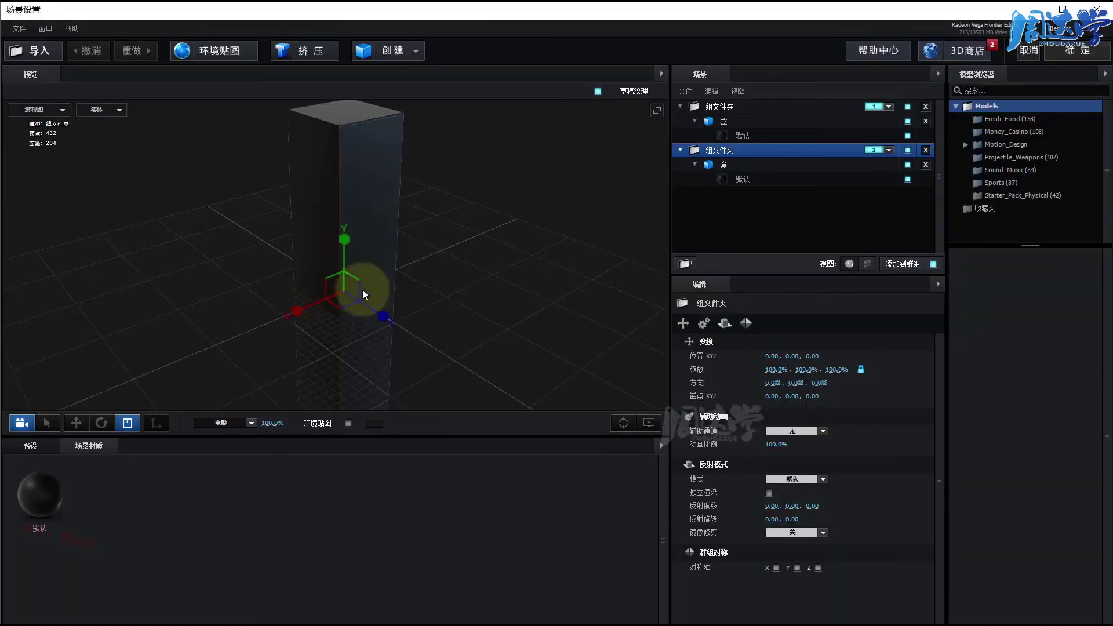
click(722, 111)
click(681, 150)
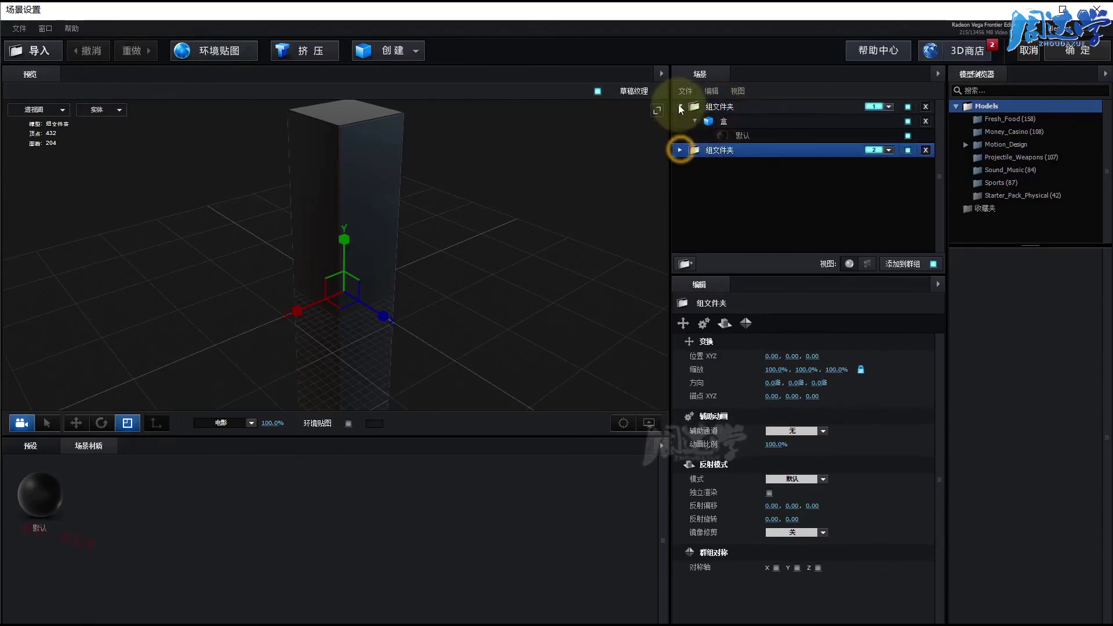
click(681, 107)
click(765, 109)
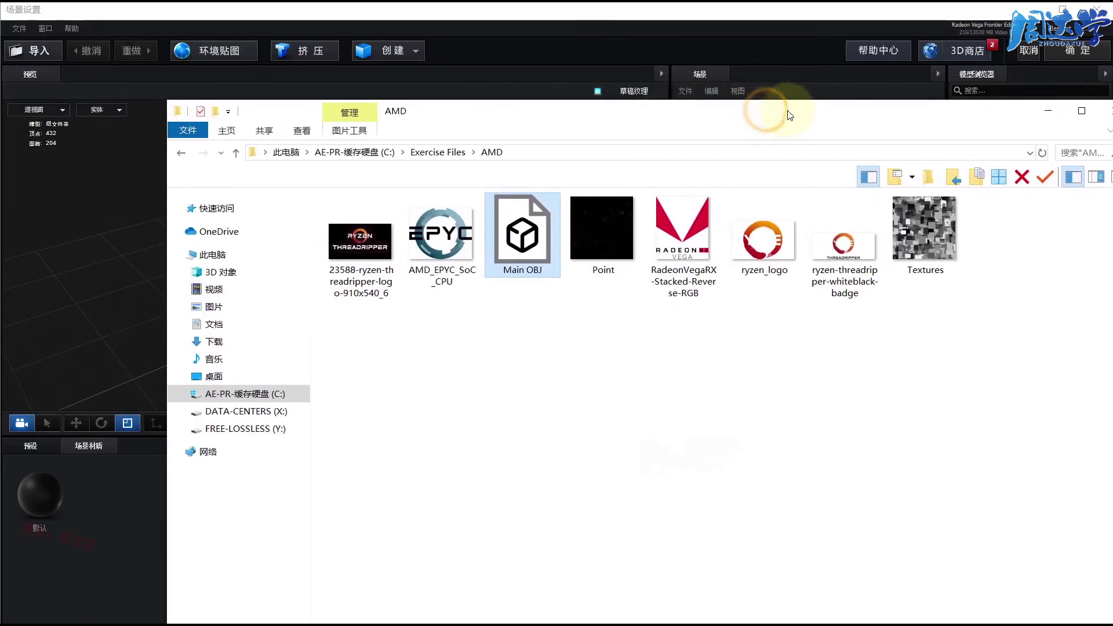